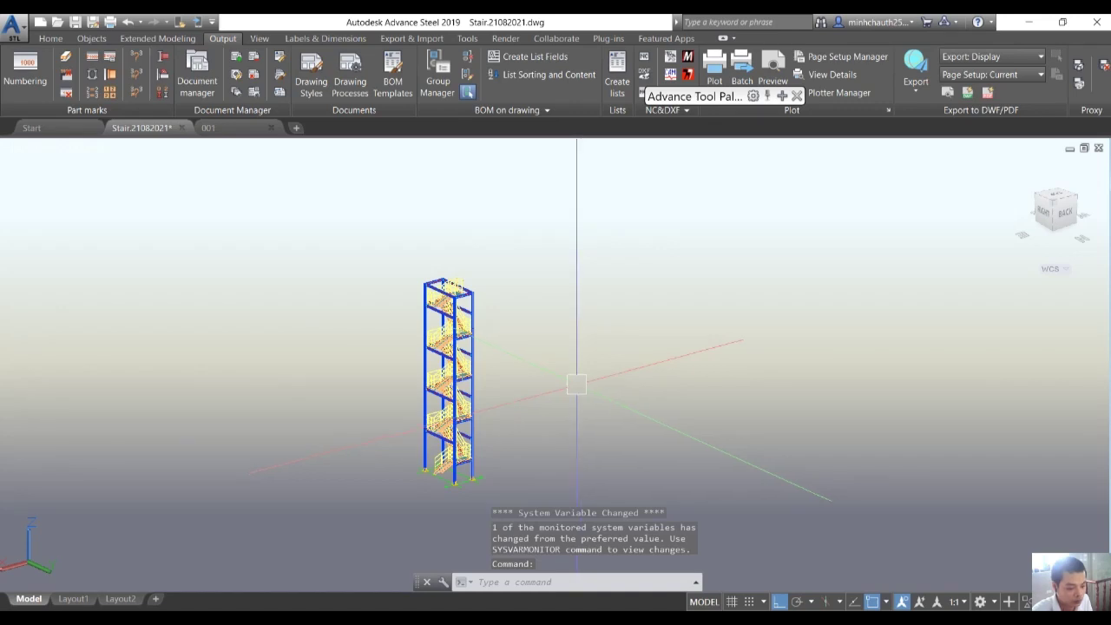
- Examine the stair tower model, including its upper flights, landings and railings
{"action": "scroll", "coordinate": [543, 382], "scroll_direction": "up", "scroll_amount": 3}
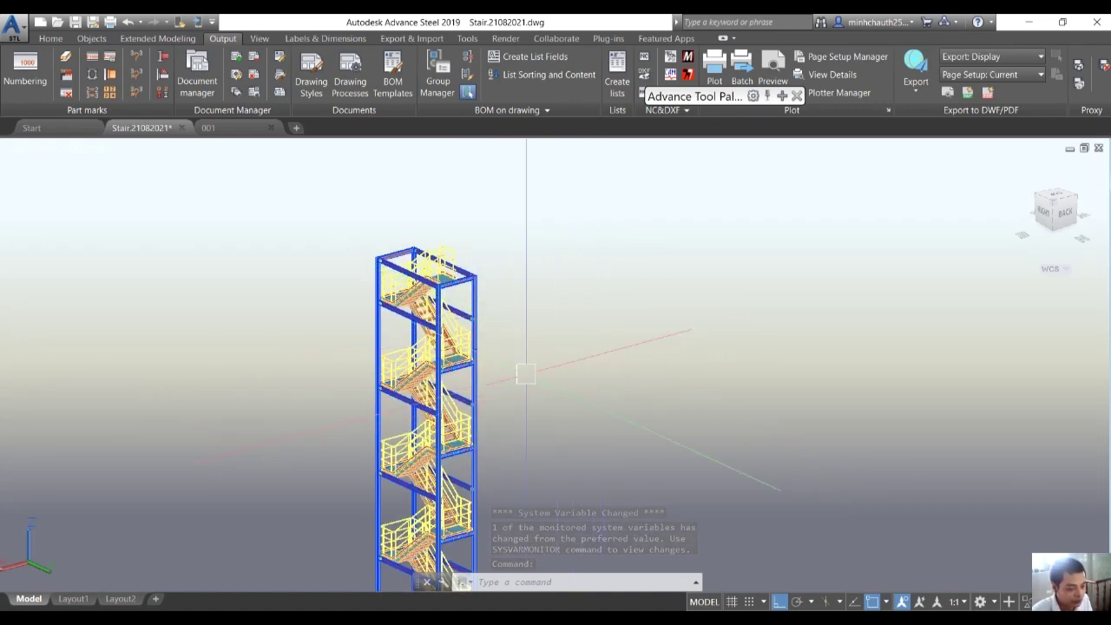
{"action": "scroll", "coordinate": [362, 356], "scroll_direction": "up", "scroll_amount": 4}
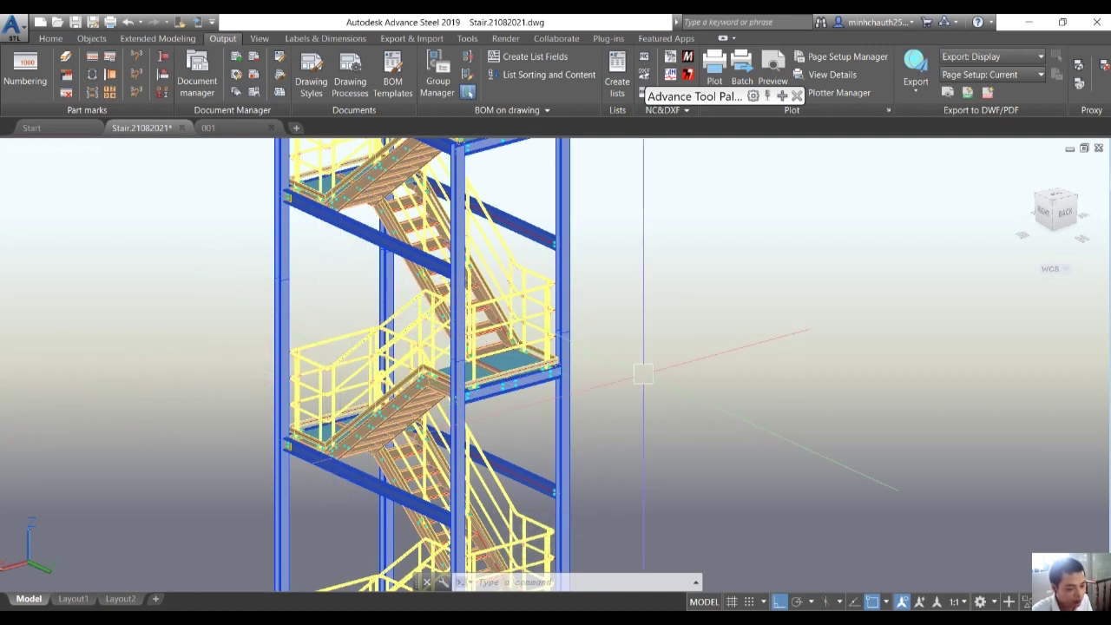
{"action": "scroll", "coordinate": [610, 417], "scroll_direction": "down", "scroll_amount": 5}
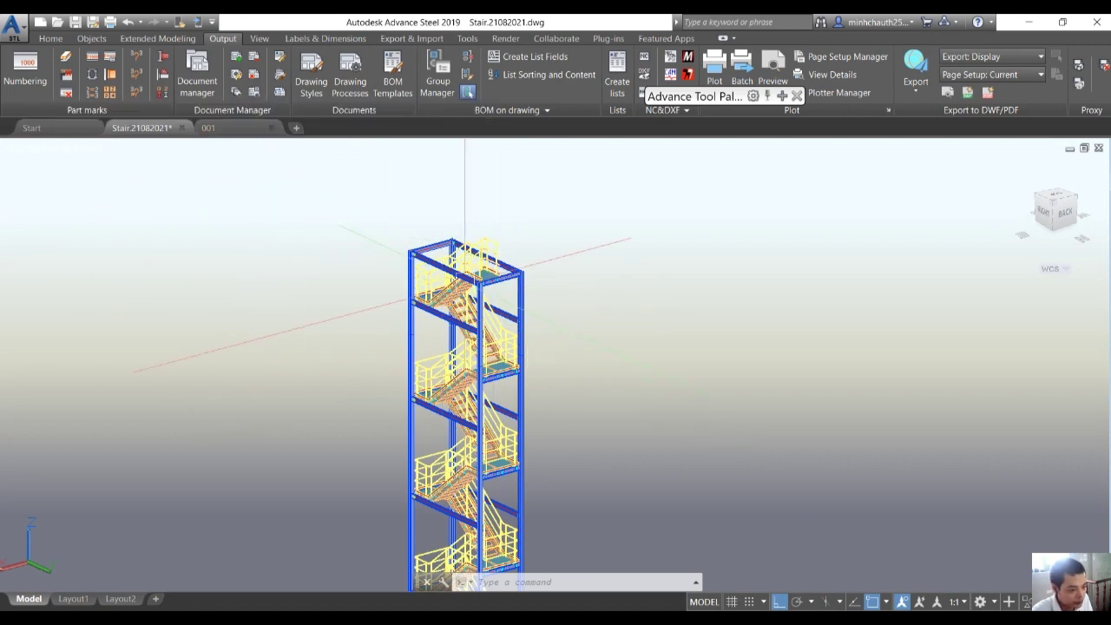
{"action": "scroll", "coordinate": [464, 287], "scroll_direction": "up", "scroll_amount": 5}
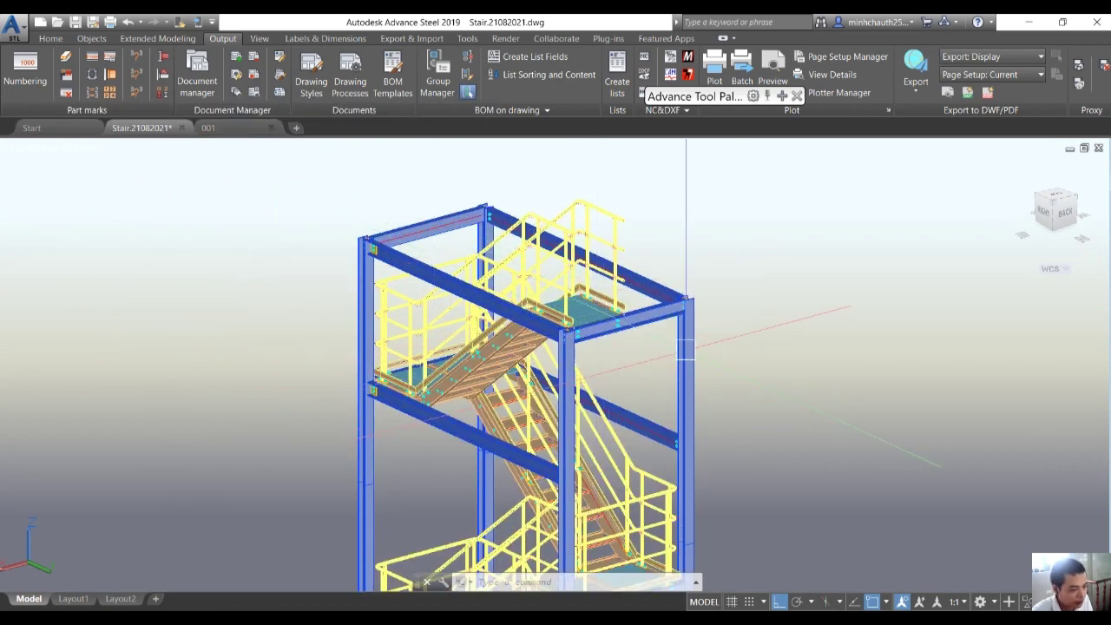
{"action": "scroll", "coordinate": [685, 349], "scroll_direction": "up", "scroll_amount": 3}
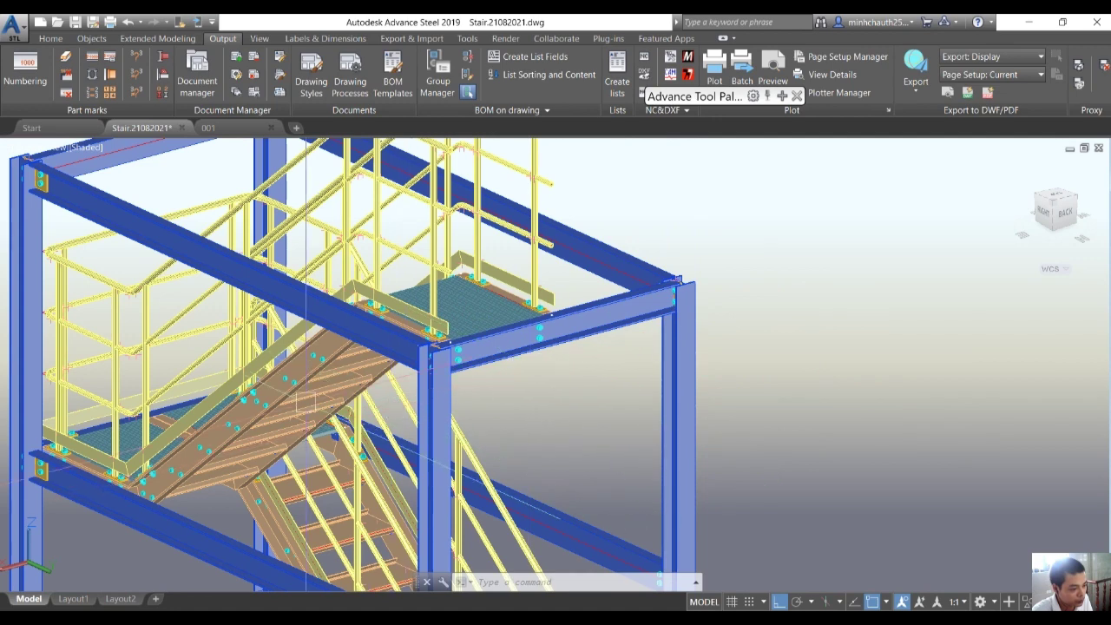
- Switch to drawing 001 and examine the lower part of its 3D view, including the column bases and labels
{"action": "left_click", "coordinate": [230, 127]}
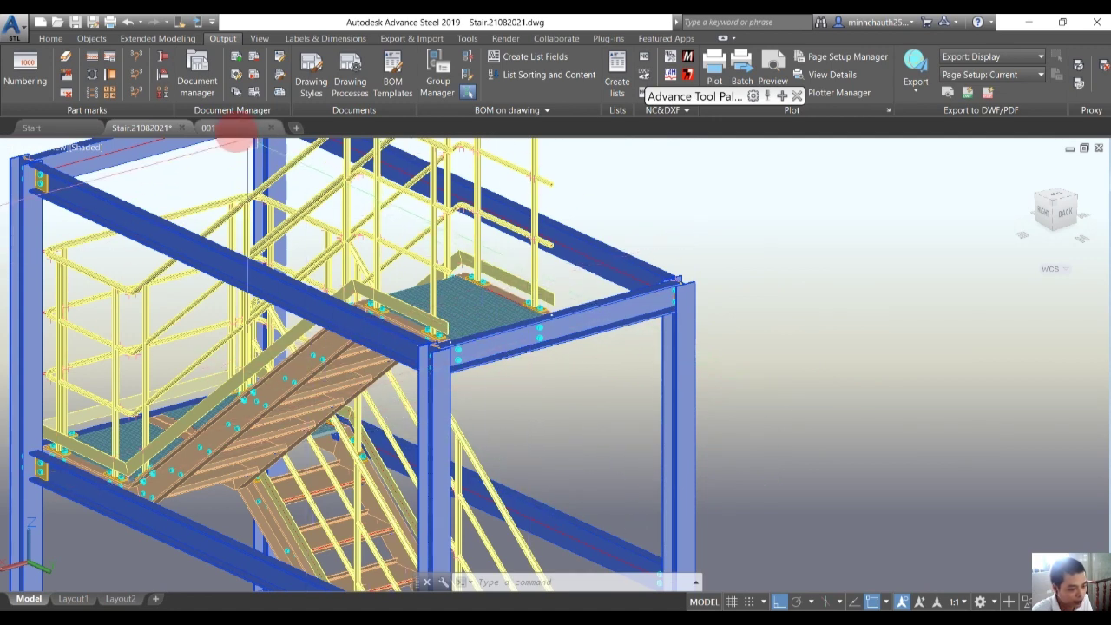
{"action": "scroll", "coordinate": [560, 417], "scroll_direction": "down", "scroll_amount": 5}
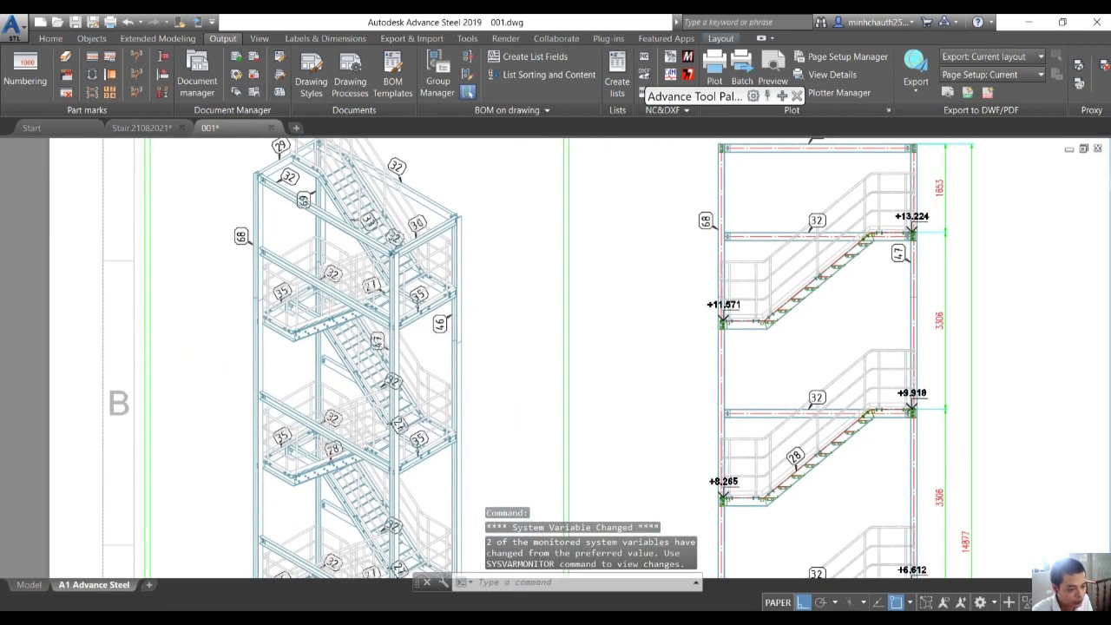
{"action": "scroll", "coordinate": [414, 478], "scroll_direction": "up", "scroll_amount": 6}
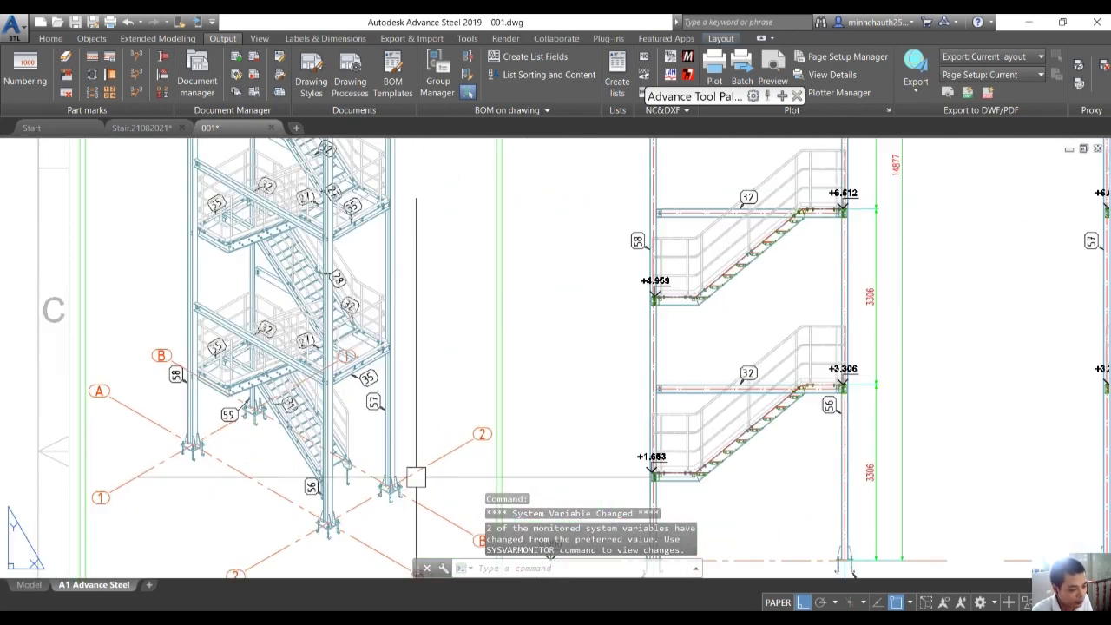
{"action": "middle_click_drag", "start_coordinate": [466, 349], "coordinate": [554, 295]}
{"action": "scroll", "coordinate": [553, 295], "scroll_direction": "down", "scroll_amount": 3}
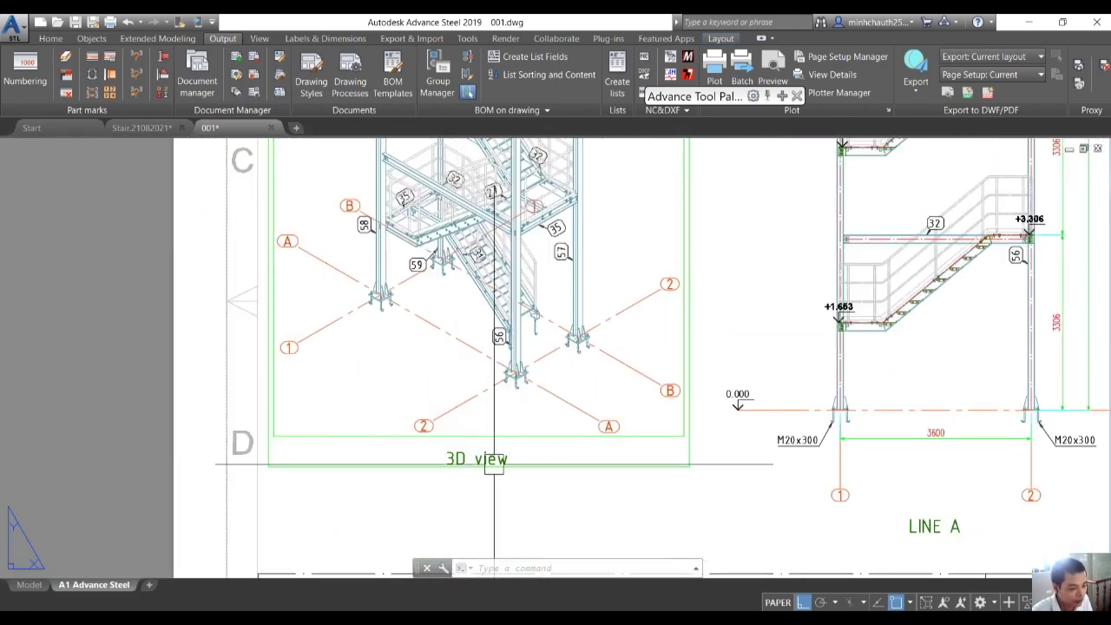
{"action": "scroll", "coordinate": [478, 446], "scroll_direction": "up", "scroll_amount": 5}
{"action": "scroll", "coordinate": [478, 446], "scroll_direction": "down", "scroll_amount": 2}
{"action": "scroll", "coordinate": [536, 351], "scroll_direction": "down", "scroll_amount": 3}
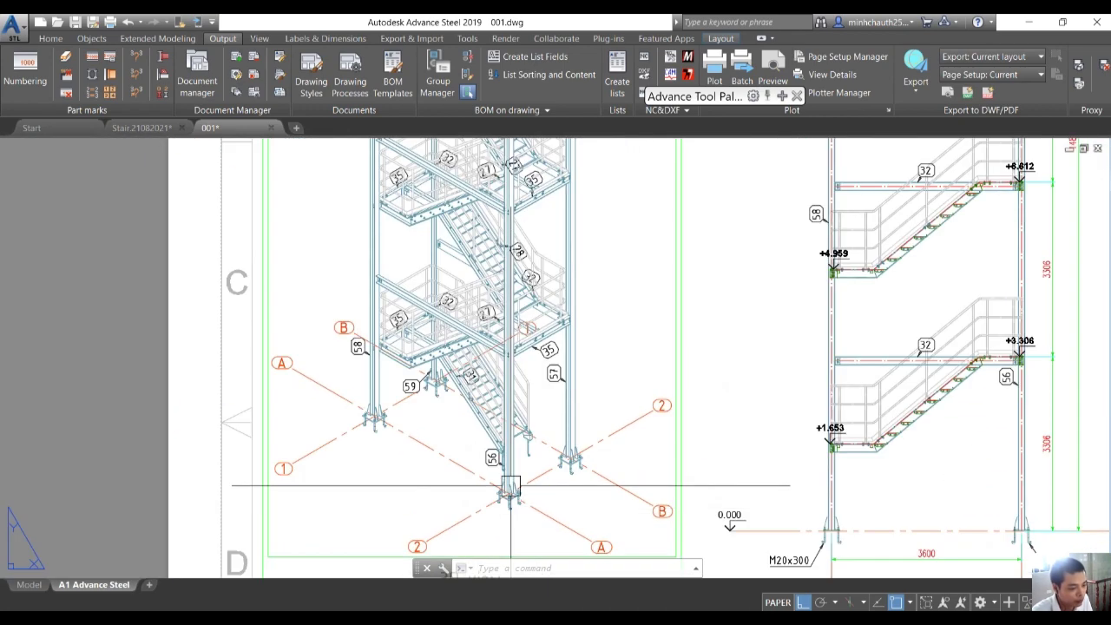
{"action": "scroll", "coordinate": [555, 373], "scroll_direction": "up", "scroll_amount": 6}
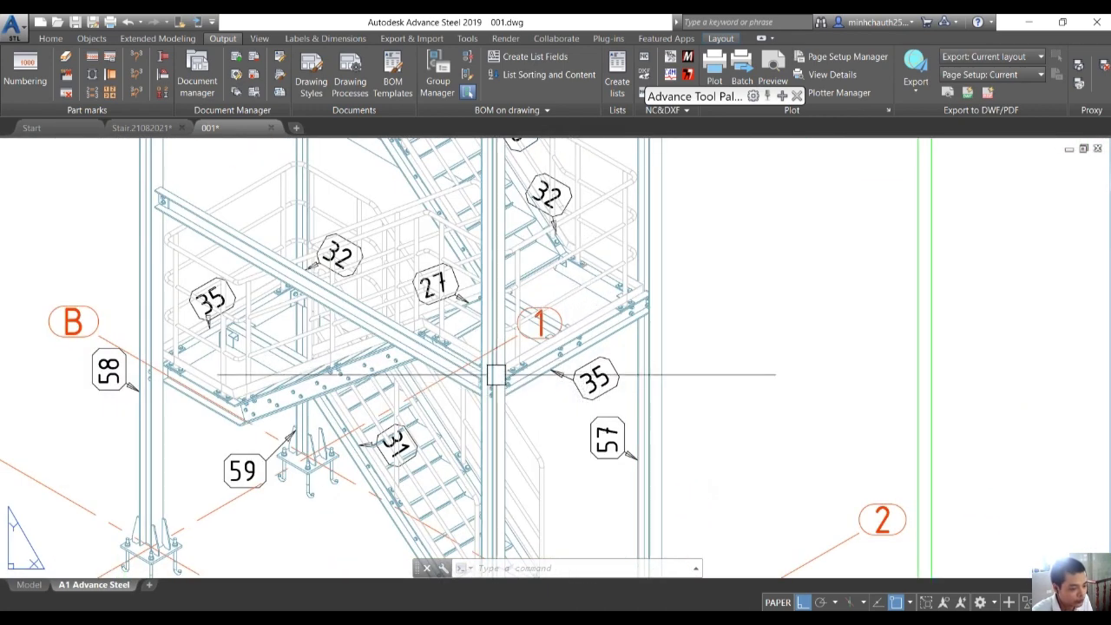
{"action": "scroll", "coordinate": [481, 396], "scroll_direction": "down", "scroll_amount": 2}
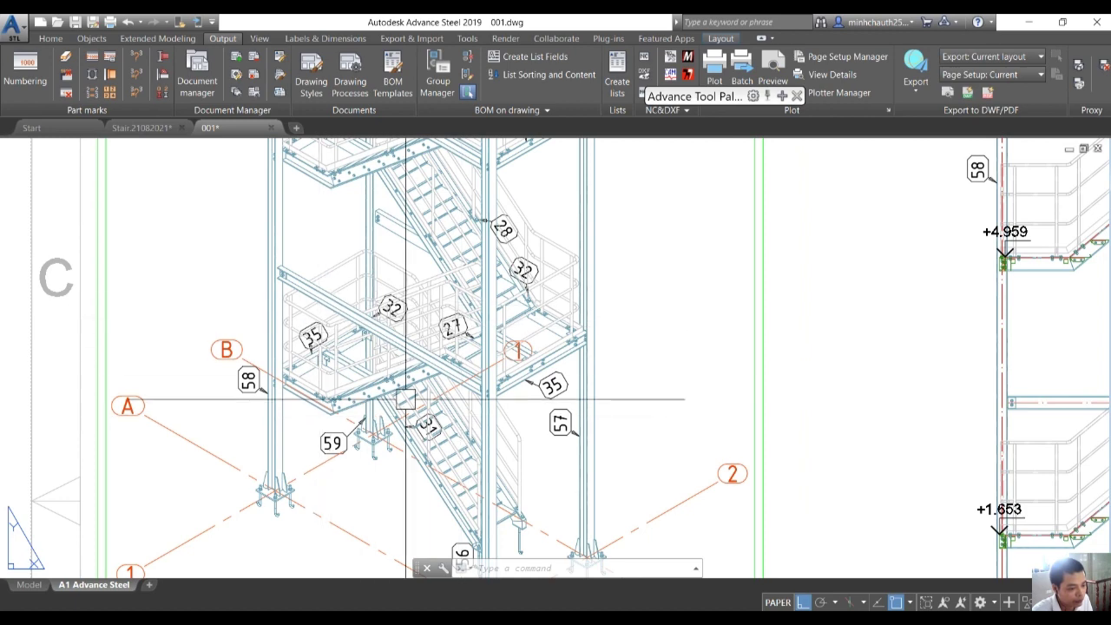
- Examine the railings and part labels 35, 32 and 27 around the lowest landings in the 3D view
{"action": "scroll", "coordinate": [317, 336], "scroll_direction": "up", "scroll_amount": 4}
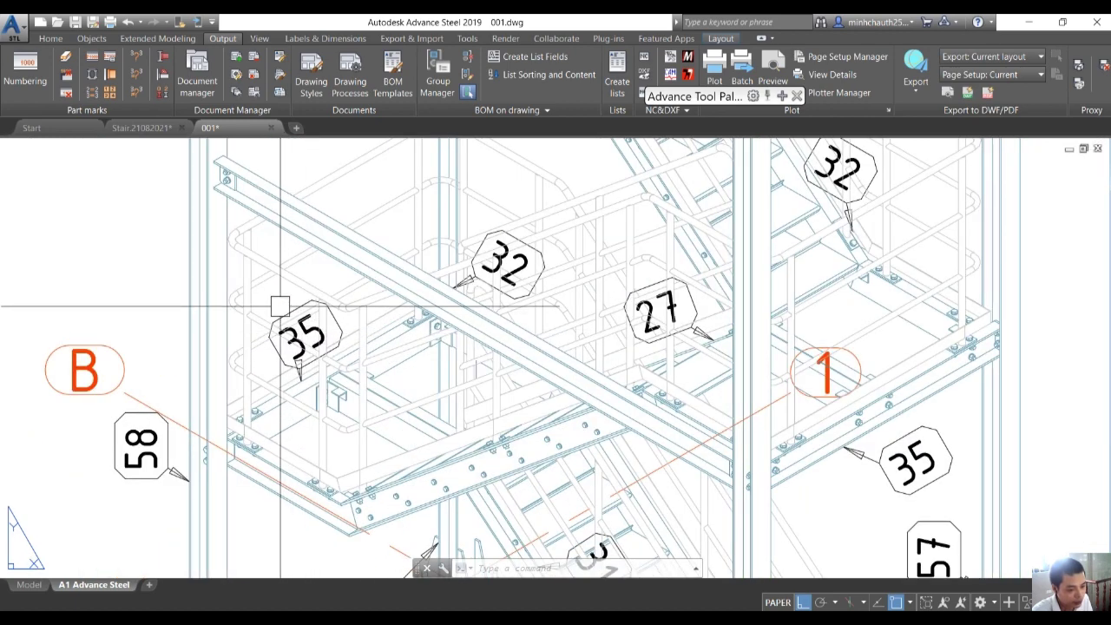
{"action": "middle_click_drag", "start_coordinate": [279, 298], "coordinate": [339, 379]}
{"action": "scroll", "coordinate": [345, 353], "scroll_direction": "up", "scroll_amount": 2}
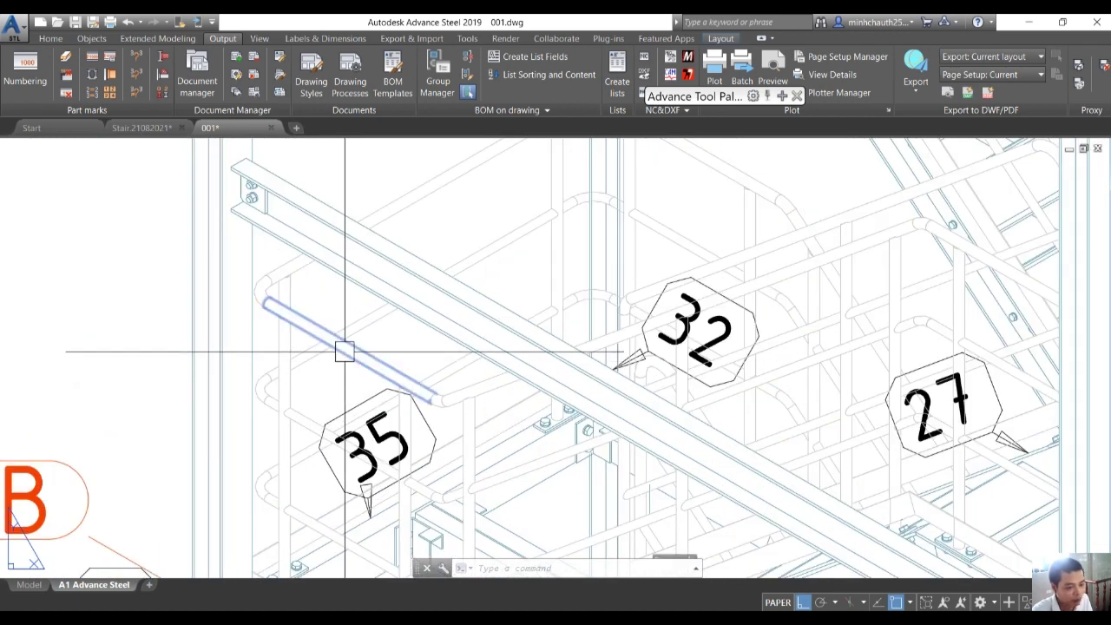
{"action": "scroll", "coordinate": [351, 415], "scroll_direction": "up", "scroll_amount": 1}
{"action": "left_click", "coordinate": [347, 394]}
{"action": "scroll", "coordinate": [327, 282], "scroll_direction": "down", "scroll_amount": 3}
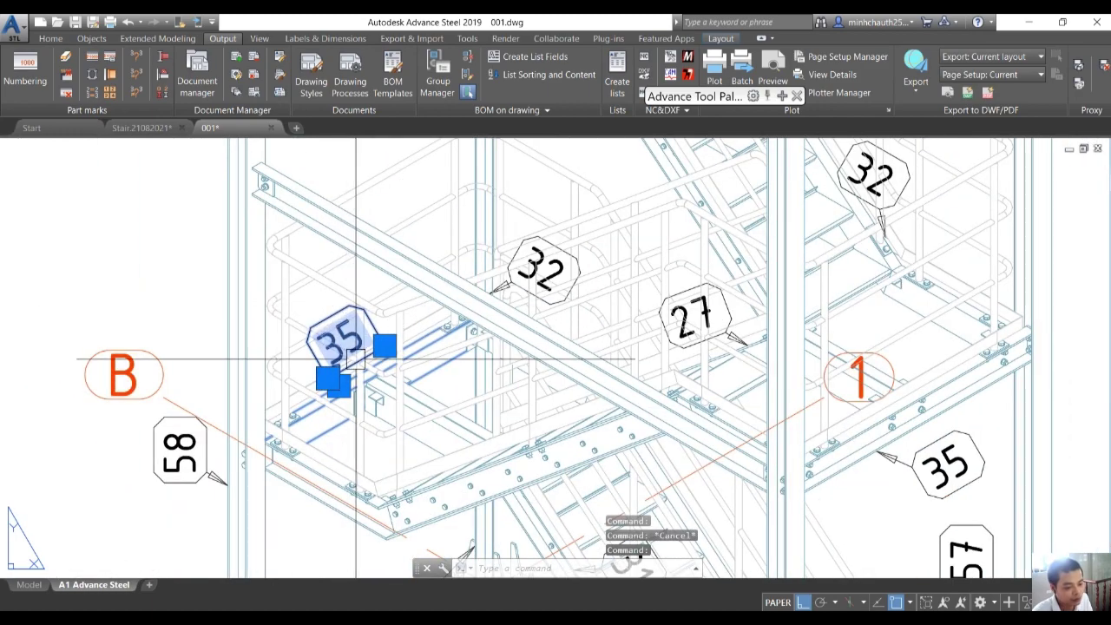
{"action": "key", "text": "Escape"}
{"action": "scroll", "coordinate": [555, 248], "scroll_direction": "up", "scroll_amount": 3}
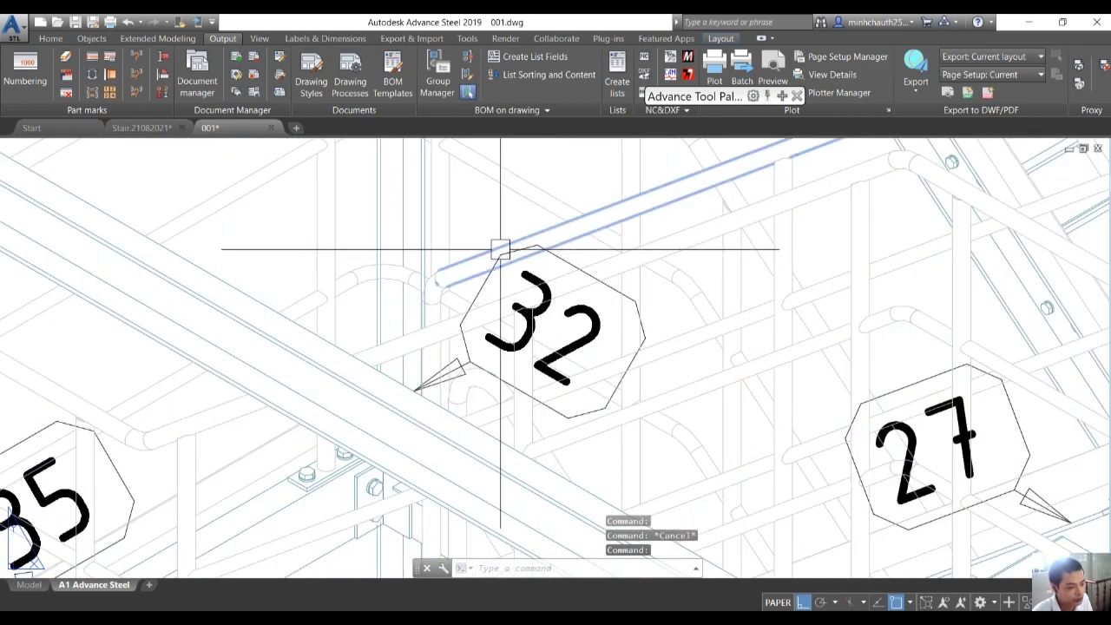
{"action": "scroll", "coordinate": [550, 259], "scroll_direction": "up", "scroll_amount": 2}
{"action": "scroll", "coordinate": [550, 259], "scroll_direction": "down", "scroll_amount": 5}
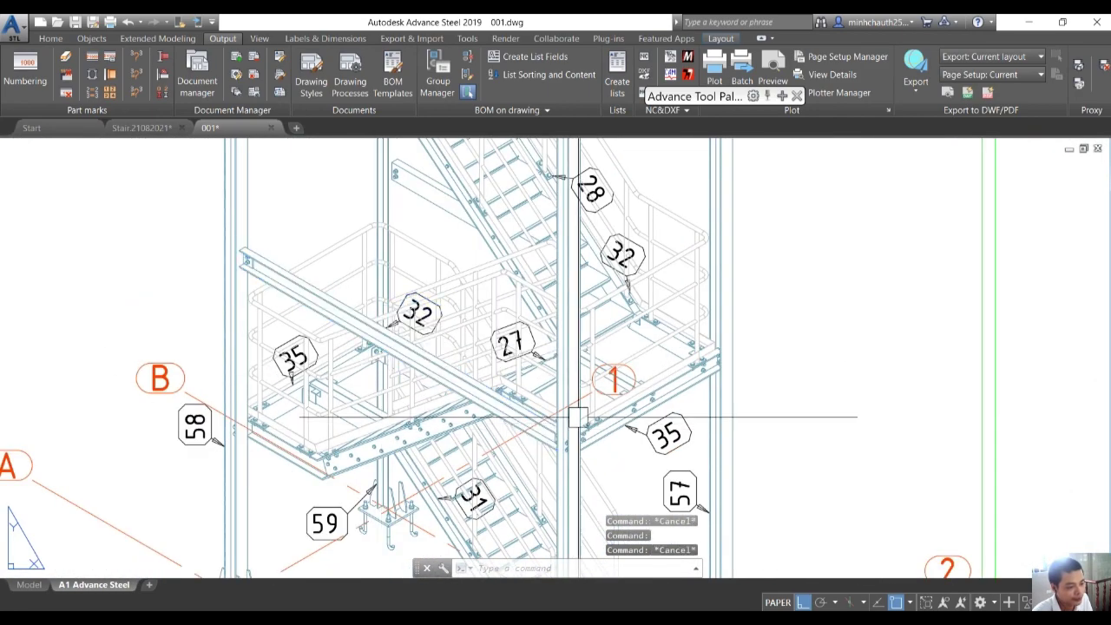
- Examine the stairs, railings and part labels on the upper levels of the 3D view
{"action": "middle_click_drag", "start_coordinate": [636, 291], "coordinate": [587, 410]}
{"action": "middle_click_drag", "start_coordinate": [505, 277], "coordinate": [531, 392]}
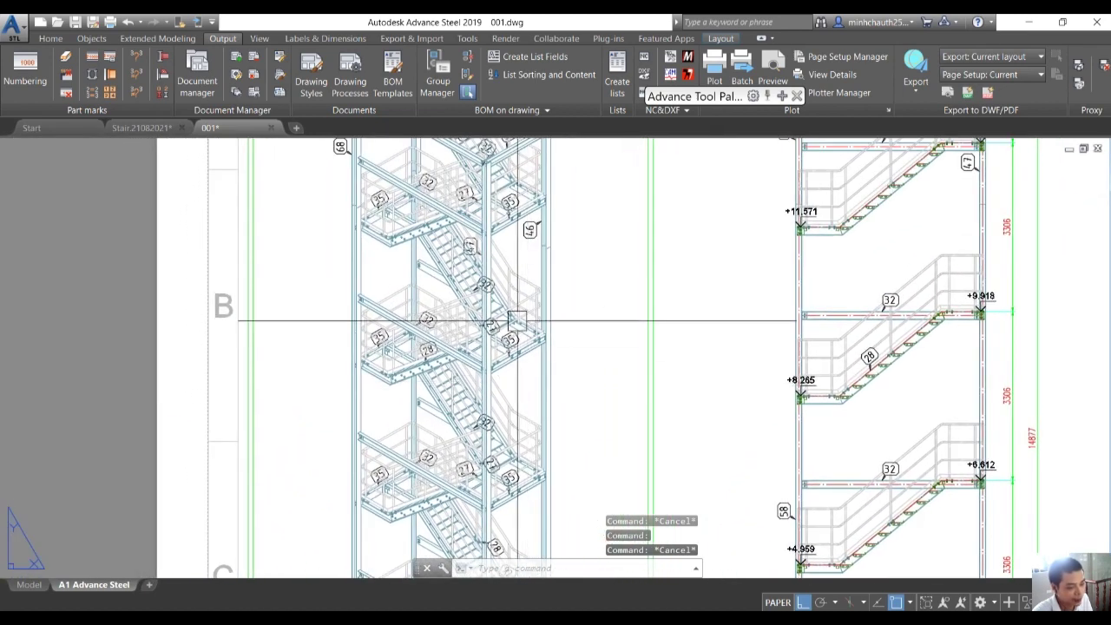
{"action": "scroll", "coordinate": [503, 271], "scroll_direction": "up", "scroll_amount": 4}
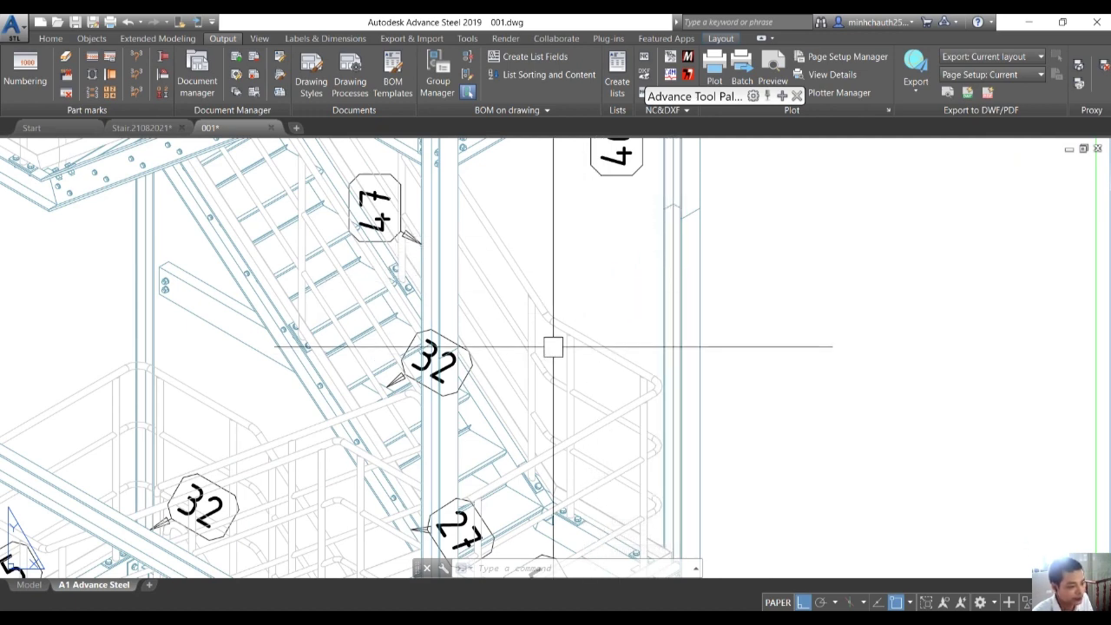
{"action": "scroll", "coordinate": [609, 334], "scroll_direction": "down", "scroll_amount": 4}
{"action": "scroll", "coordinate": [609, 334], "scroll_direction": "down", "scroll_amount": 3}
{"action": "scroll", "coordinate": [590, 359], "scroll_direction": "up", "scroll_amount": 2}
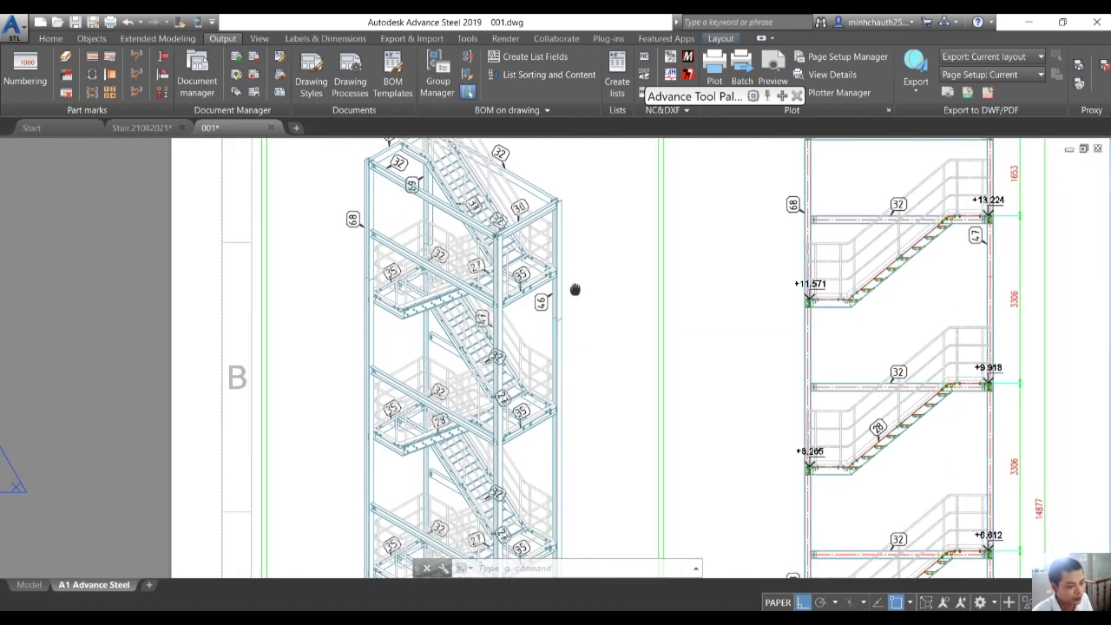
{"action": "middle_click_drag", "start_coordinate": [585, 397], "coordinate": [592, 314]}
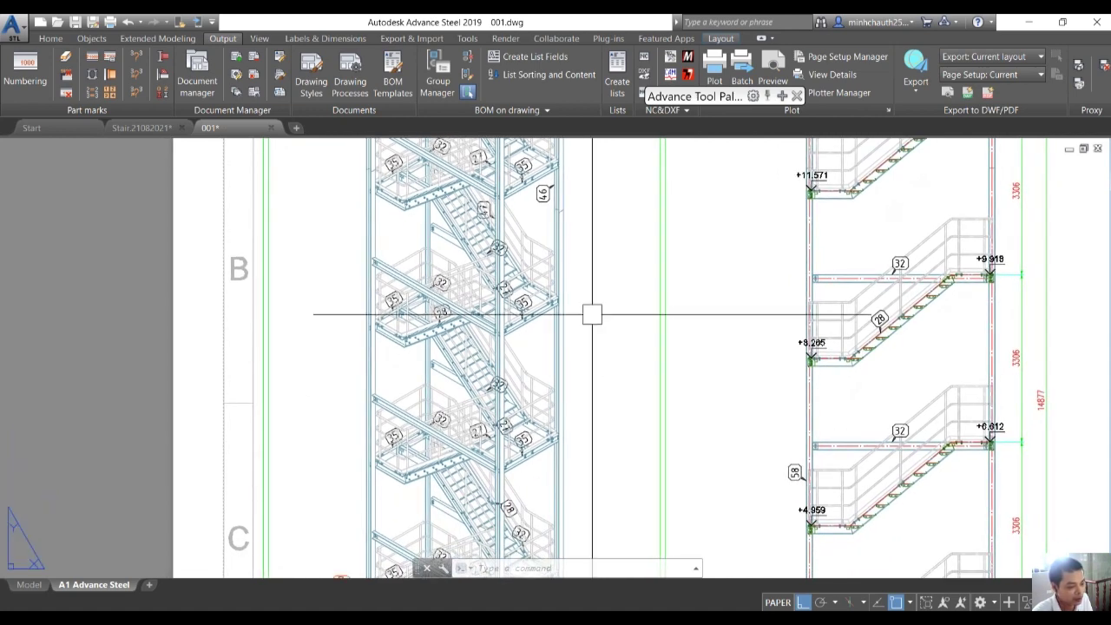
{"action": "scroll", "coordinate": [550, 238], "scroll_direction": "up", "scroll_amount": 2}
{"action": "middle_click_drag", "start_coordinate": [543, 238], "coordinate": [571, 301]}
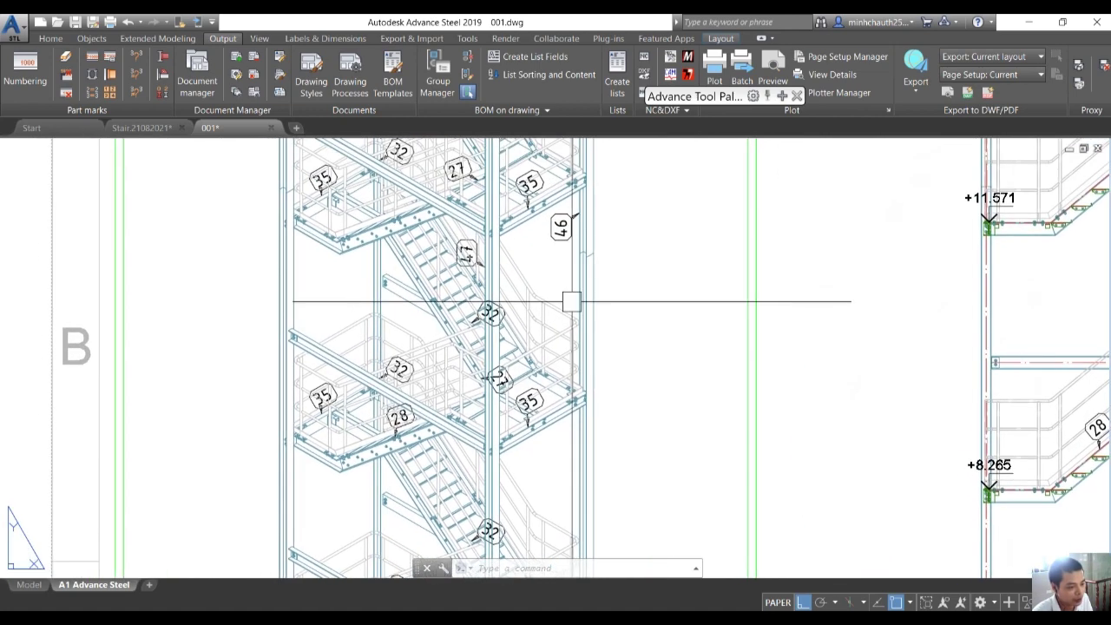
{"action": "scroll", "coordinate": [454, 342], "scroll_direction": "down", "scroll_amount": 4}
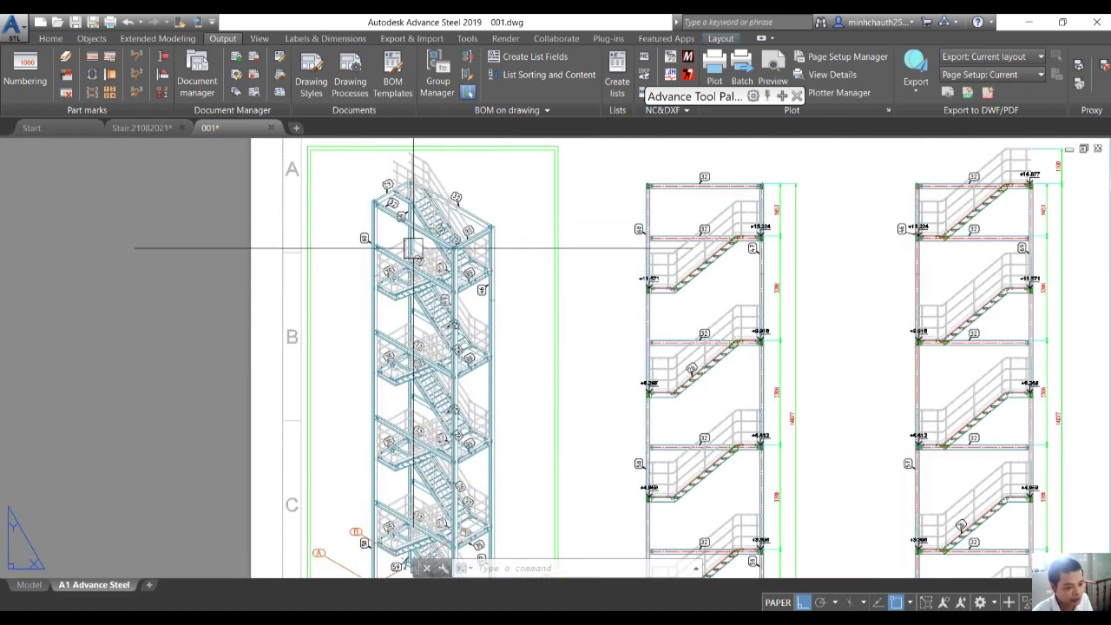
- Close drawing 001 and return to the stair tower model
{"action": "left_click", "coordinate": [272, 141]}
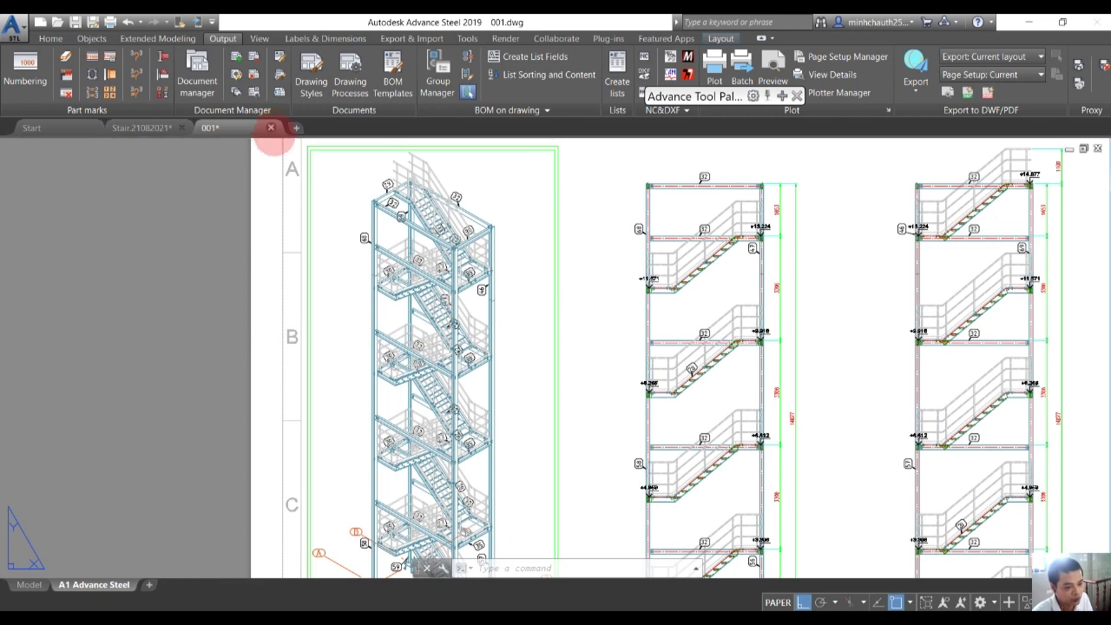
{"action": "left_click", "coordinate": [554, 354]}
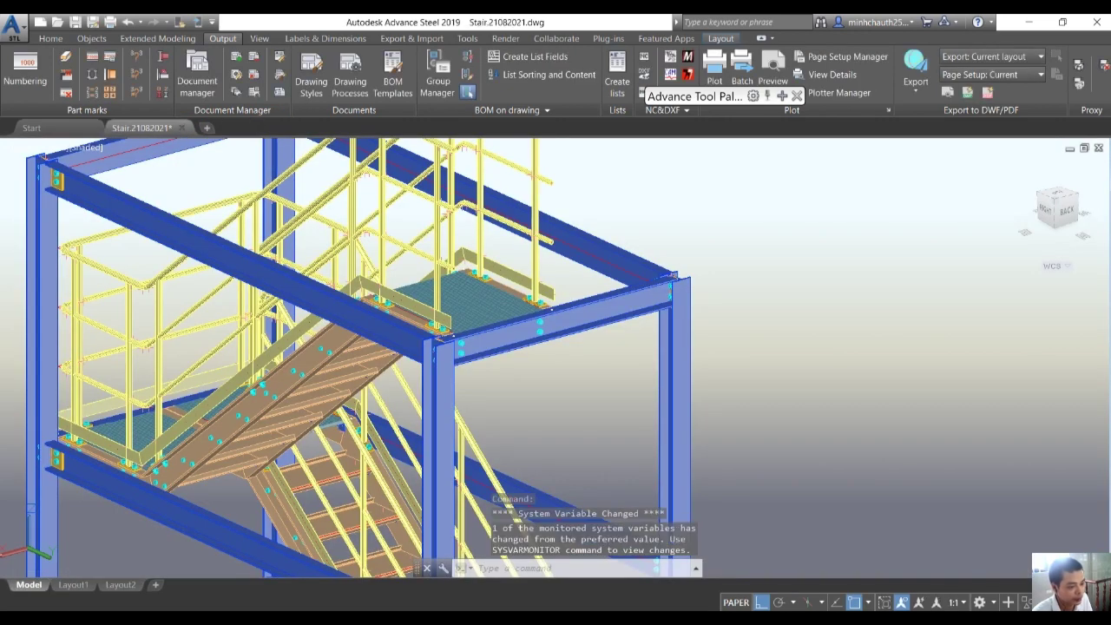
- Place the UCS origin at the nearest corner of the front column's base plate, accepting the current axis directions
{"action": "scroll", "coordinate": [512, 281], "scroll_direction": "down", "scroll_amount": 5}
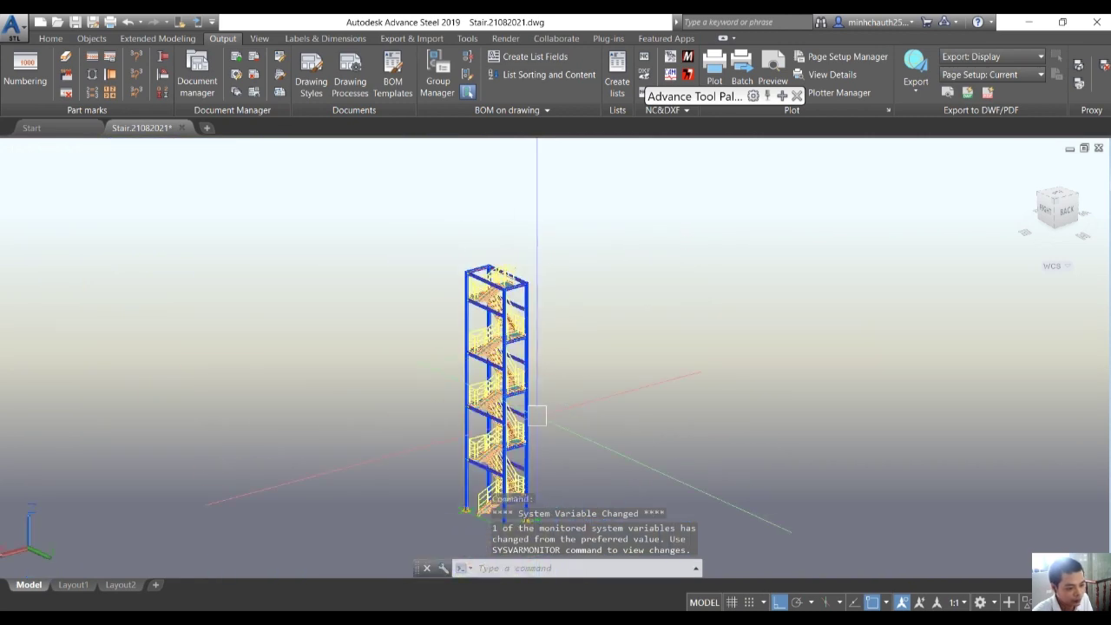
{"action": "middle_click_drag", "start_coordinate": [538, 417], "coordinate": [513, 323]}
{"action": "key", "text": "Escape"}
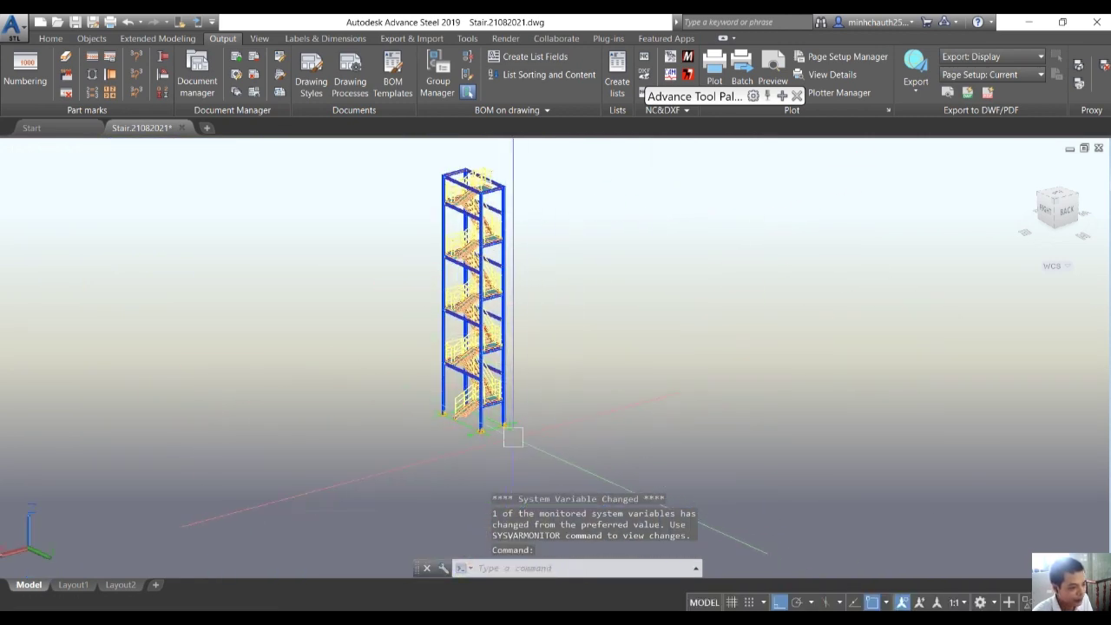
{"action": "scroll", "coordinate": [513, 436], "scroll_direction": "up", "scroll_amount": 10}
{"action": "type", "text": "u"}
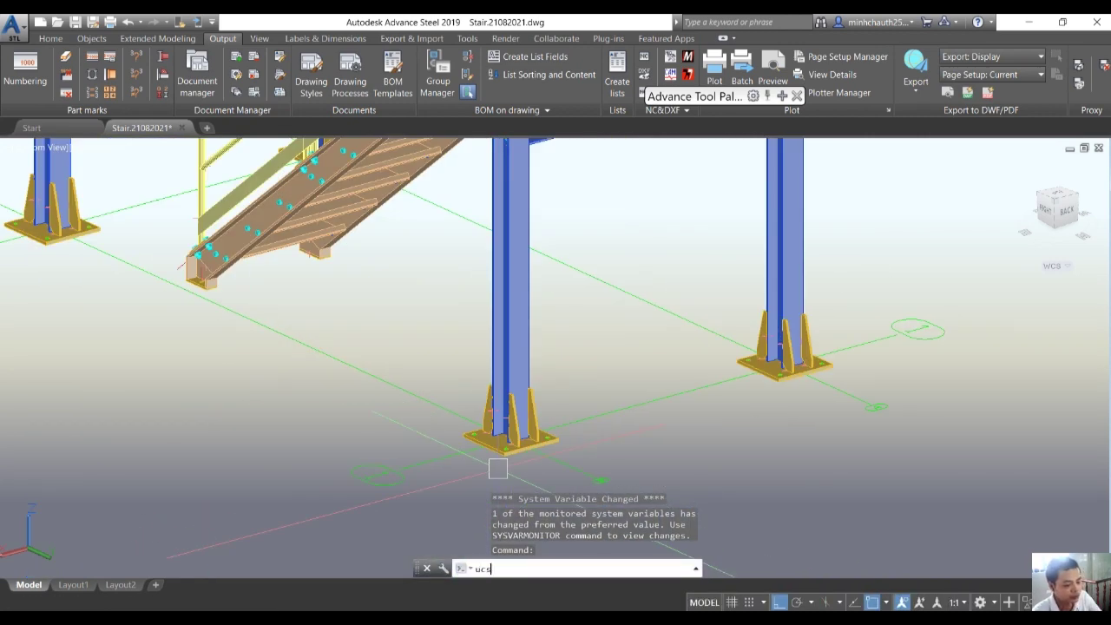
{"action": "type", "text": "cs"}
{"action": "key", "text": "Return"}
{"action": "scroll", "coordinate": [498, 469], "scroll_direction": "up", "scroll_amount": 5}
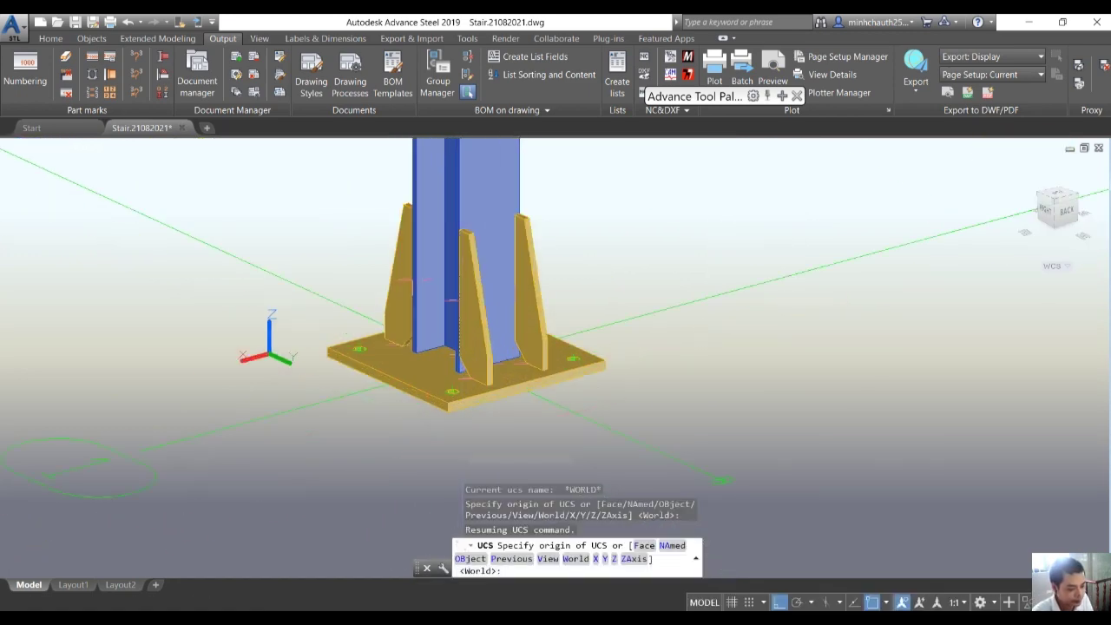
{"action": "left_click", "coordinate": [465, 357]}
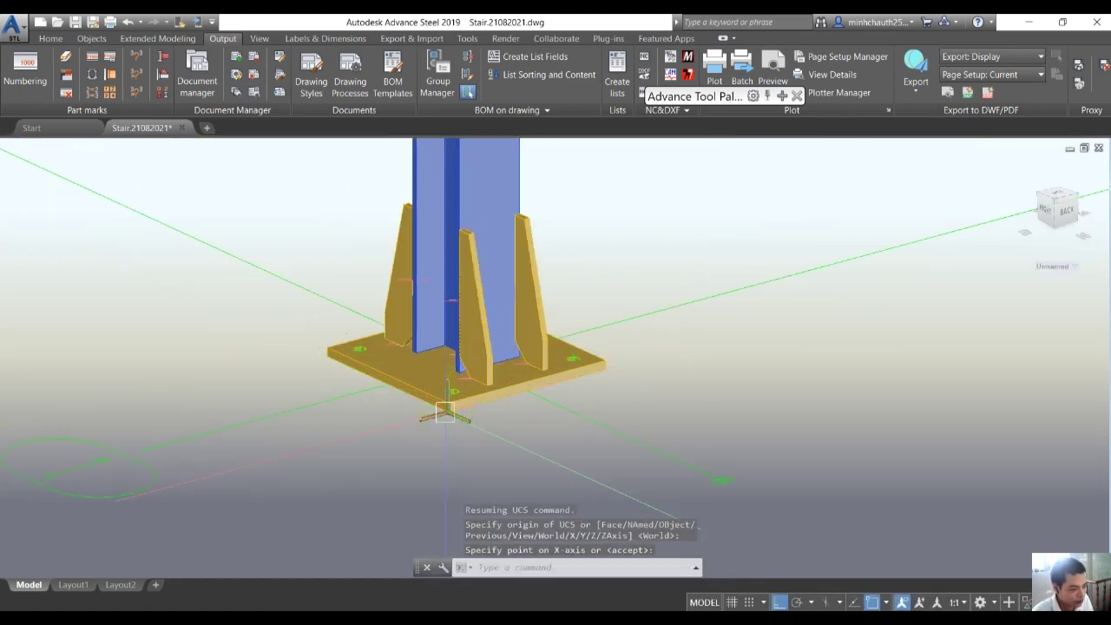
- Align the UCS with the current view using UCS View from the Advance tool palette
{"action": "scroll", "coordinate": [621, 338], "scroll_direction": "down", "scroll_amount": 5}
{"action": "left_click", "coordinate": [767, 115]}
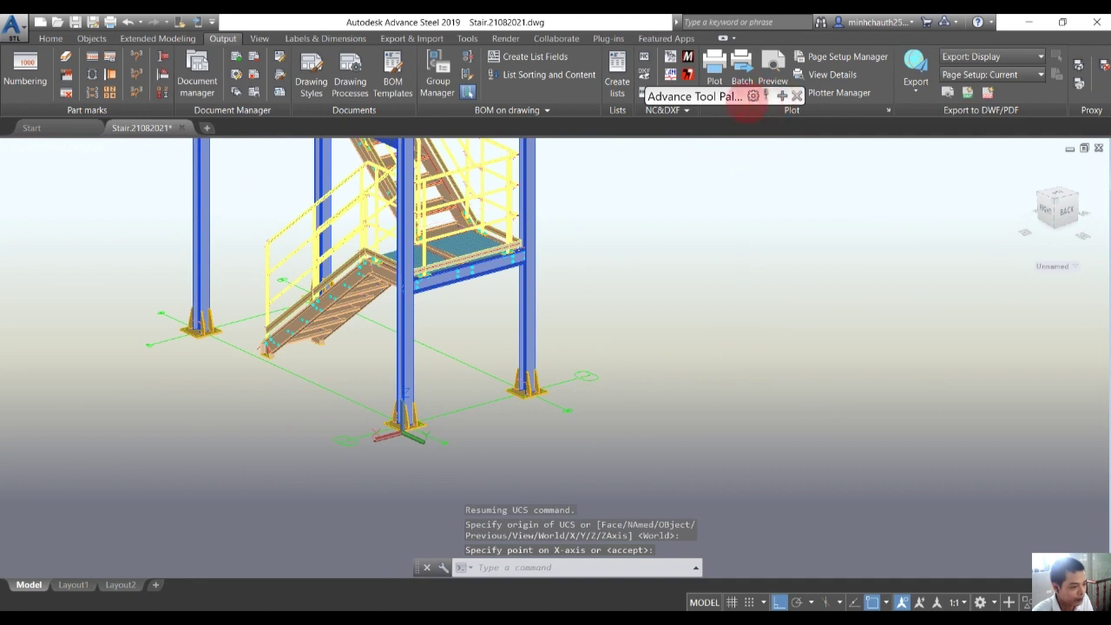
{"action": "left_click_drag", "start_coordinate": [748, 108], "coordinate": [856, 68]}
{"action": "left_click", "coordinate": [845, 62]}
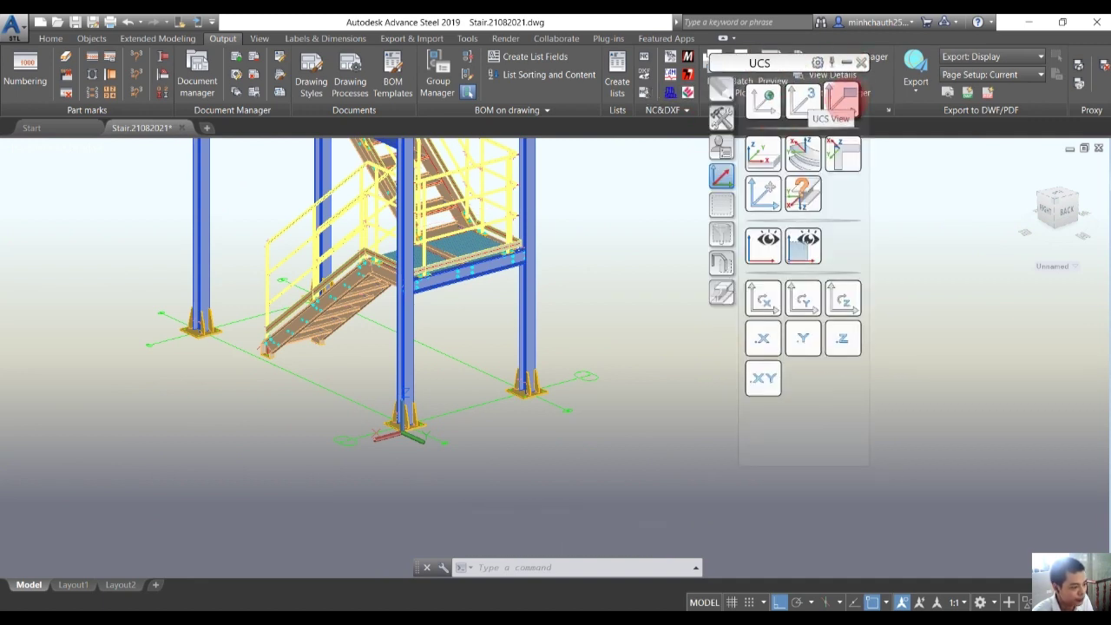
{"action": "left_click", "coordinate": [841, 100]}
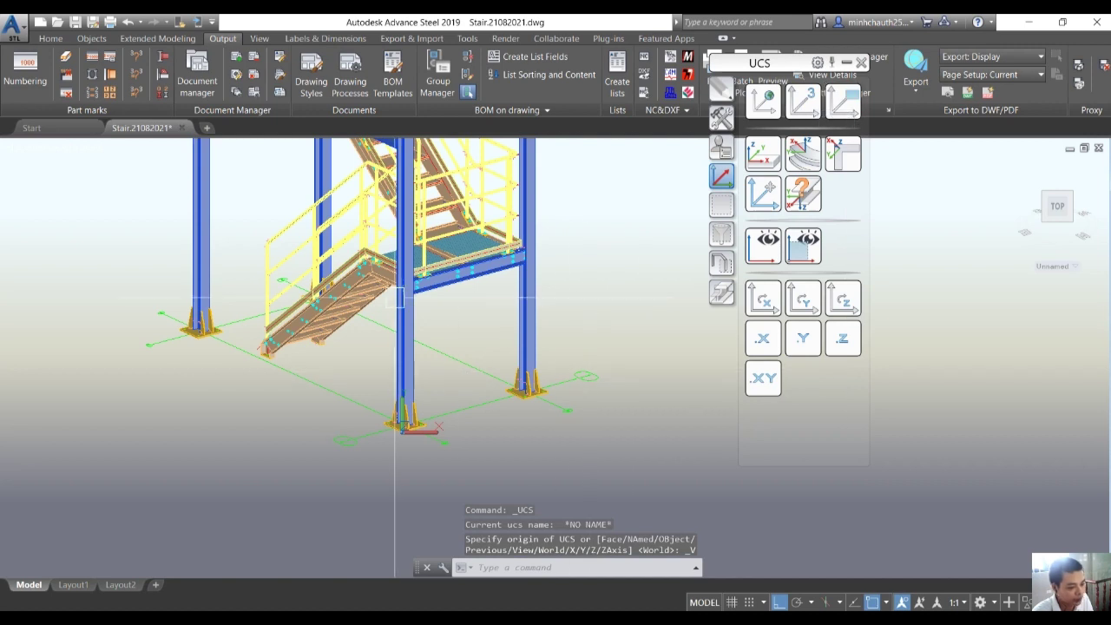
- Create a drawing of the model with the user style 2.3 - 3D View - Railings/Ladders - w/ Labels and close the style manager
{"action": "middle_click_drag", "start_coordinate": [395, 298], "coordinate": [403, 388]}
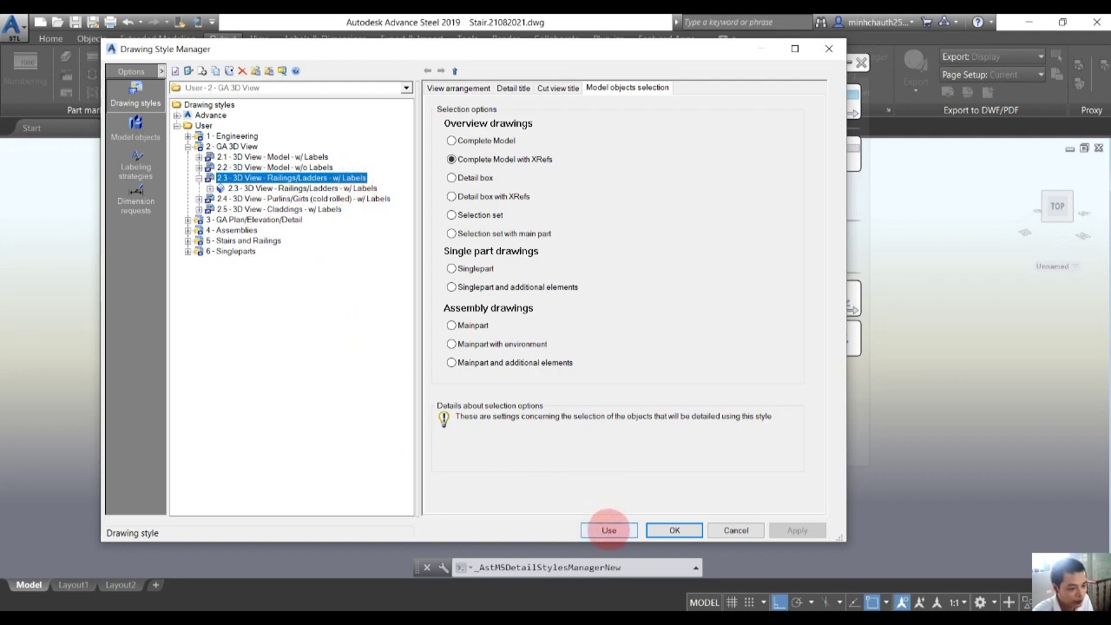
{"action": "left_click", "coordinate": [608, 529]}
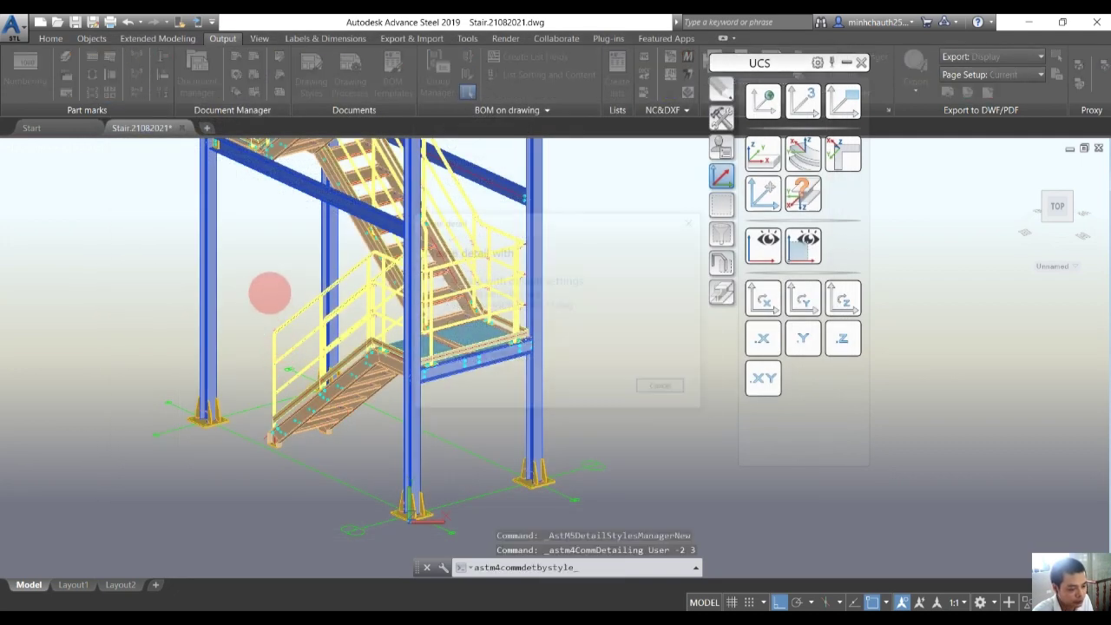
{"action": "left_click", "coordinate": [503, 310]}
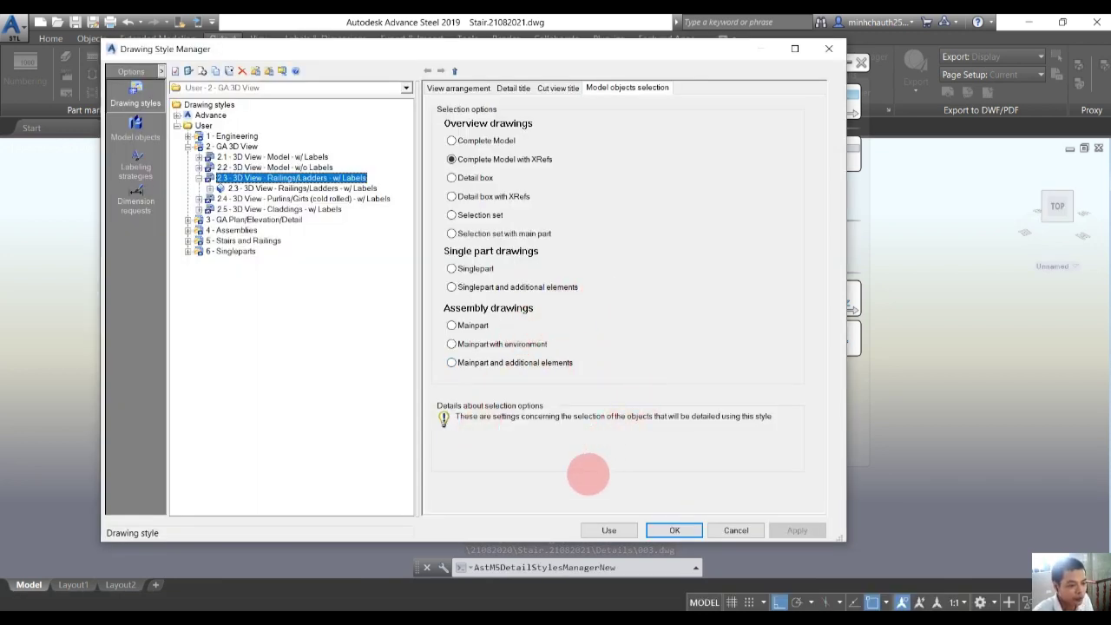
{"action": "left_click", "coordinate": [672, 529]}
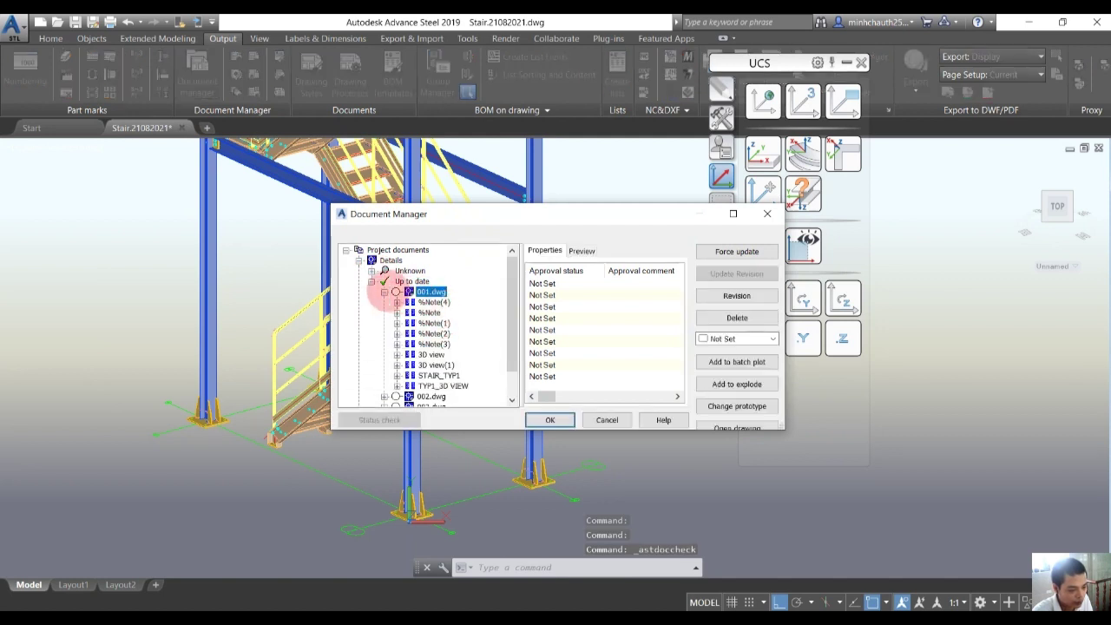
- Open the drawing 003.dwg from the up-to-date details in the Document Manager
{"action": "left_click", "coordinate": [384, 293]}
{"action": "left_click", "coordinate": [431, 312], "text": "shift"}
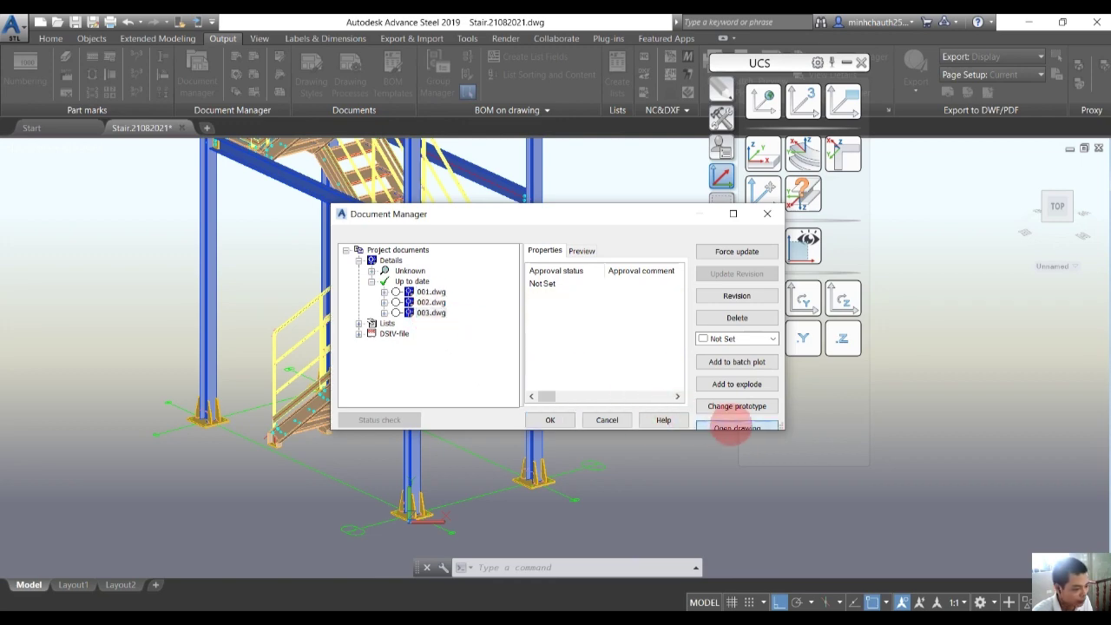
{"action": "left_click", "coordinate": [735, 428]}
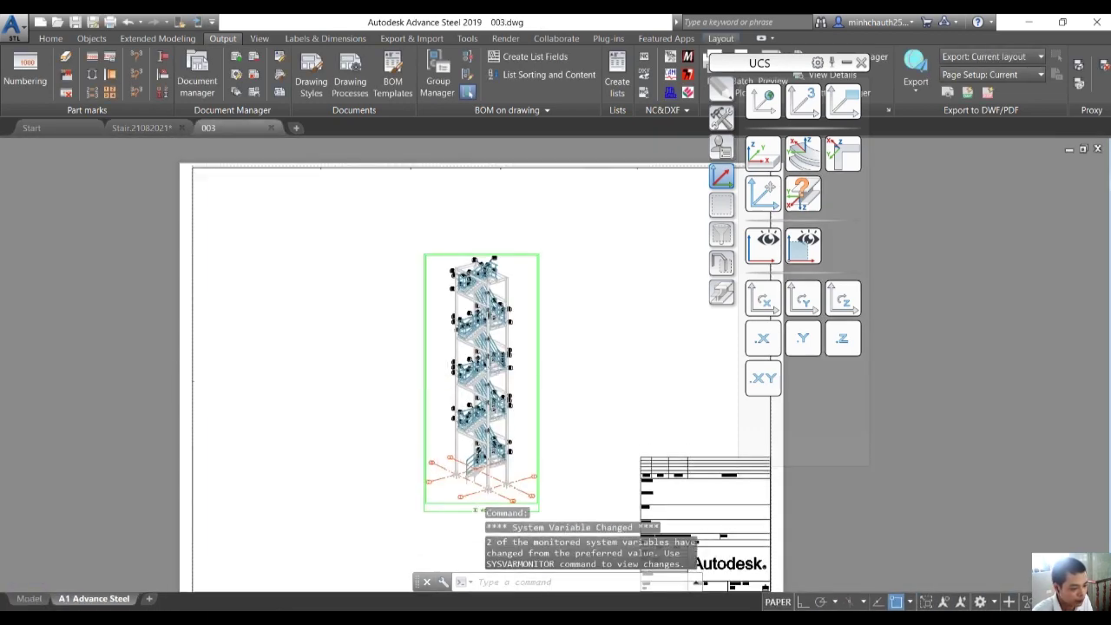
- Examine the railings and part labels around the lowest stair flight, selecting the two 22 labels to trace their leaders
{"action": "scroll", "coordinate": [484, 378], "scroll_direction": "up", "scroll_amount": 10}
{"action": "scroll", "coordinate": [484, 377], "scroll_direction": "down", "scroll_amount": 10}
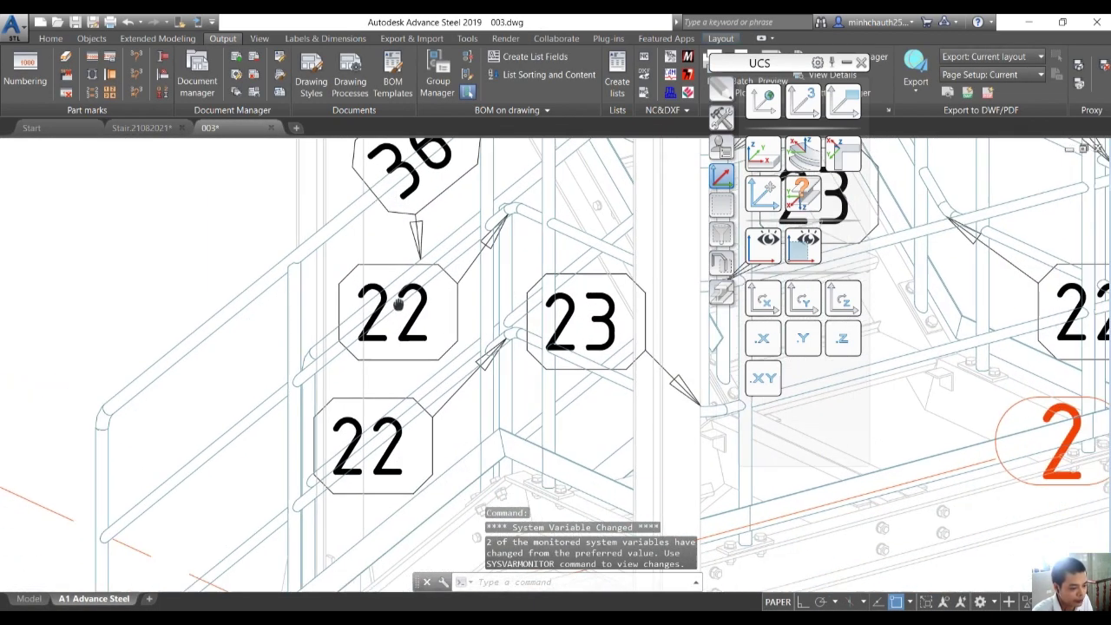
{"action": "scroll", "coordinate": [404, 415], "scroll_direction": "up", "scroll_amount": 3}
{"action": "scroll", "coordinate": [405, 416], "scroll_direction": "down", "scroll_amount": 4}
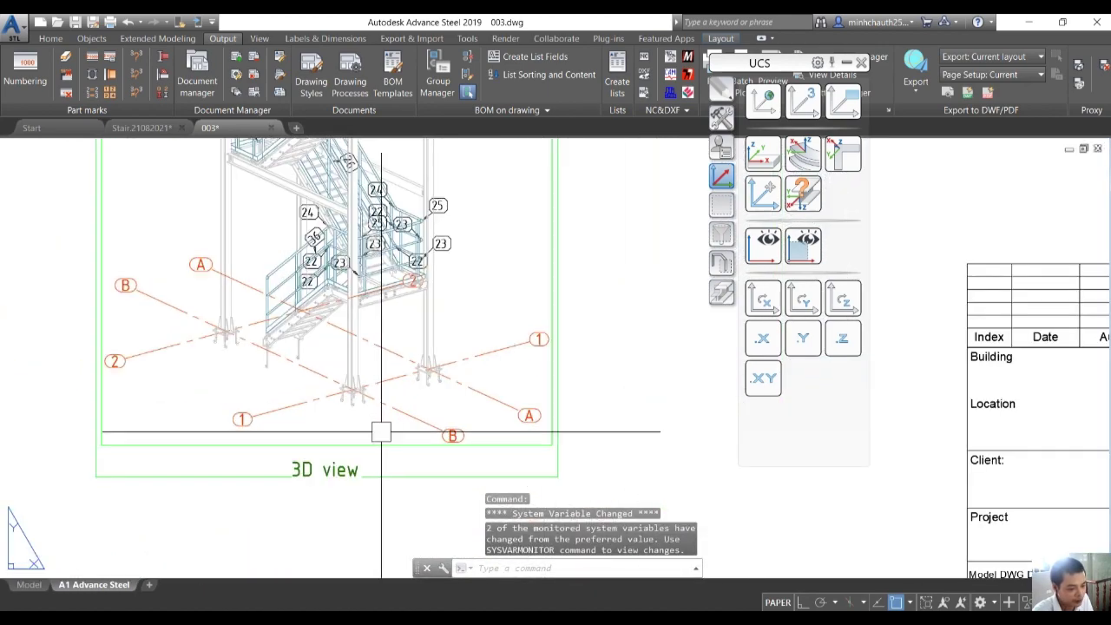
{"action": "scroll", "coordinate": [379, 318], "scroll_direction": "up", "scroll_amount": 7}
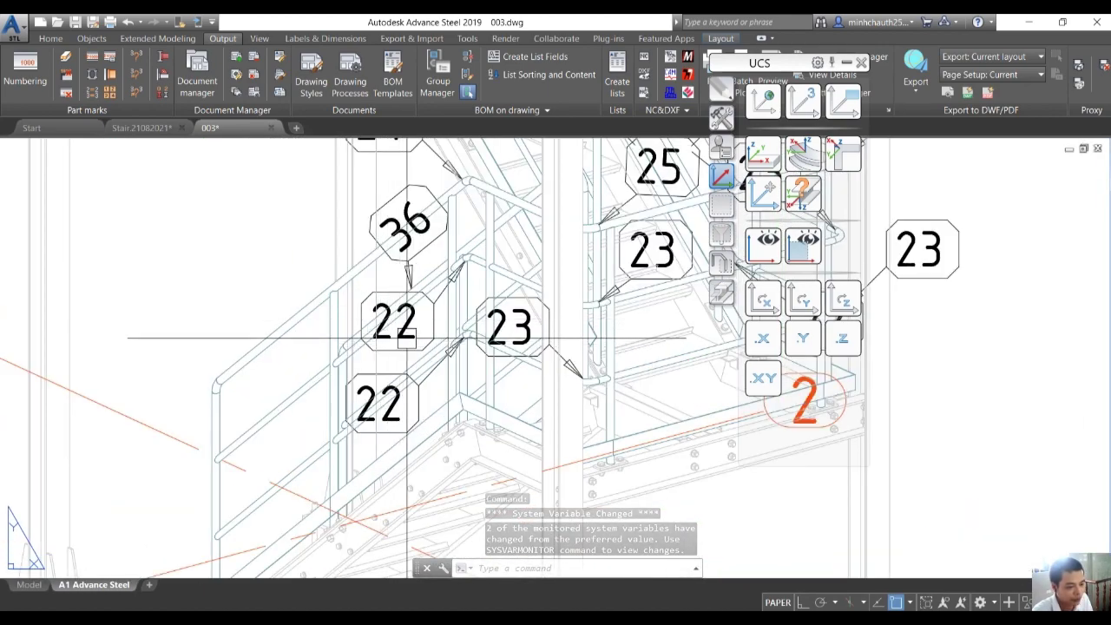
{"action": "scroll", "coordinate": [407, 312], "scroll_direction": "up", "scroll_amount": 4}
{"action": "left_click", "coordinate": [451, 291]}
{"action": "scroll", "coordinate": [448, 308], "scroll_direction": "down", "scroll_amount": 2}
{"action": "scroll", "coordinate": [453, 399], "scroll_direction": "down", "scroll_amount": 2}
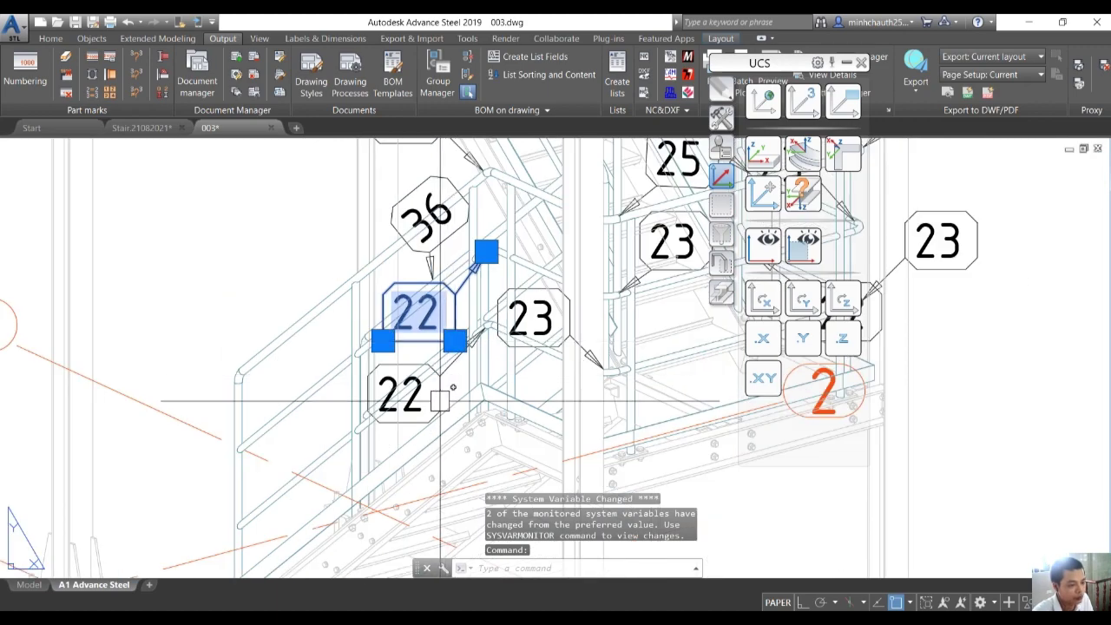
{"action": "scroll", "coordinate": [453, 399], "scroll_direction": "up", "scroll_amount": 5}
{"action": "scroll", "coordinate": [453, 399], "scroll_direction": "down", "scroll_amount": 2}
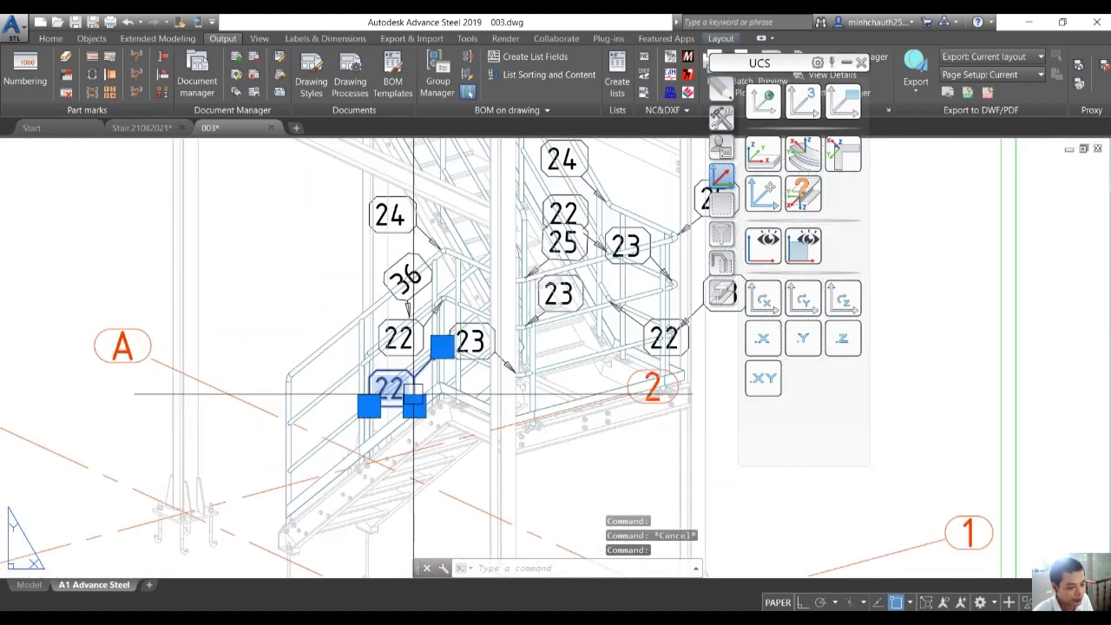
{"action": "key", "text": "Escape"}
- Examine the railing labels on the middle and upper stair levels of the 3D view
{"action": "scroll", "coordinate": [513, 322], "scroll_direction": "down", "scroll_amount": 4}
{"action": "scroll", "coordinate": [434, 287], "scroll_direction": "up", "scroll_amount": 5}
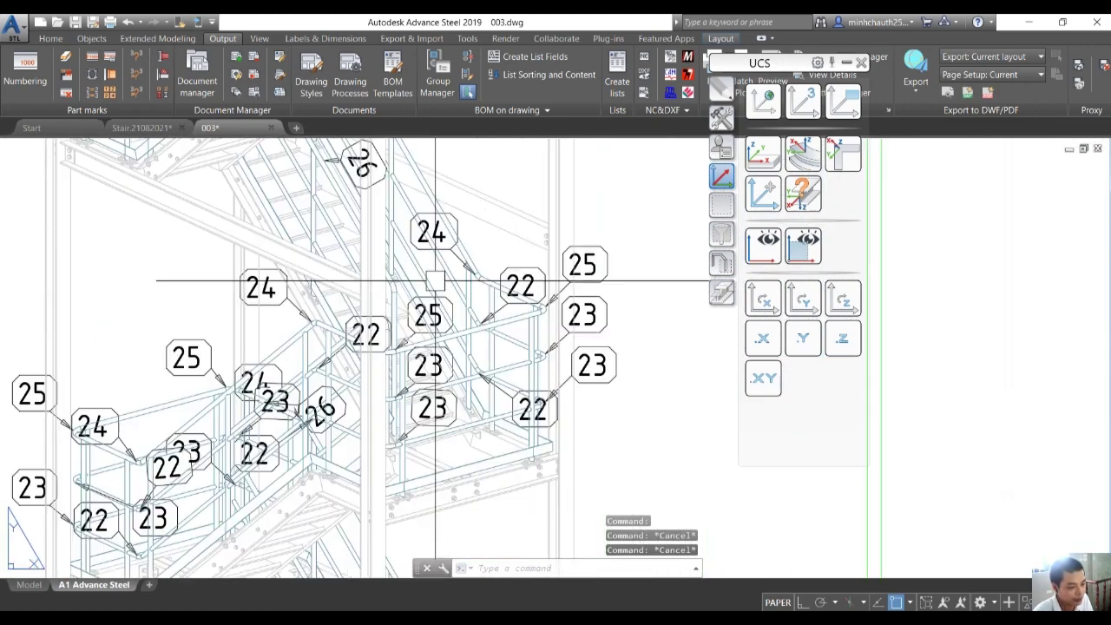
{"action": "scroll", "coordinate": [468, 347], "scroll_direction": "down", "scroll_amount": 2}
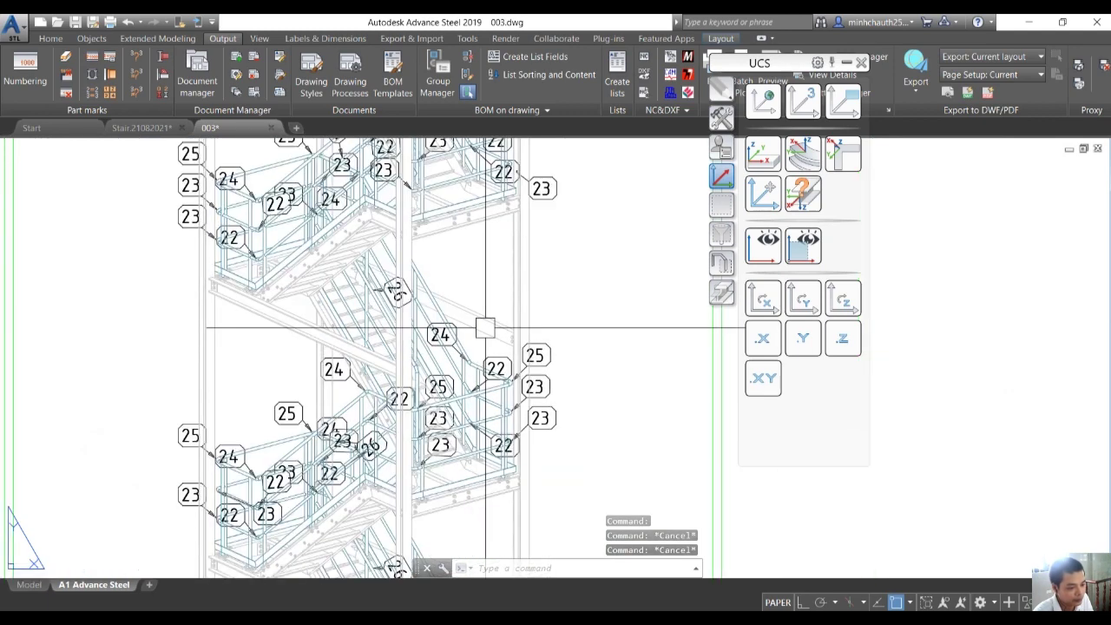
{"action": "scroll", "coordinate": [506, 355], "scroll_direction": "up", "scroll_amount": 4}
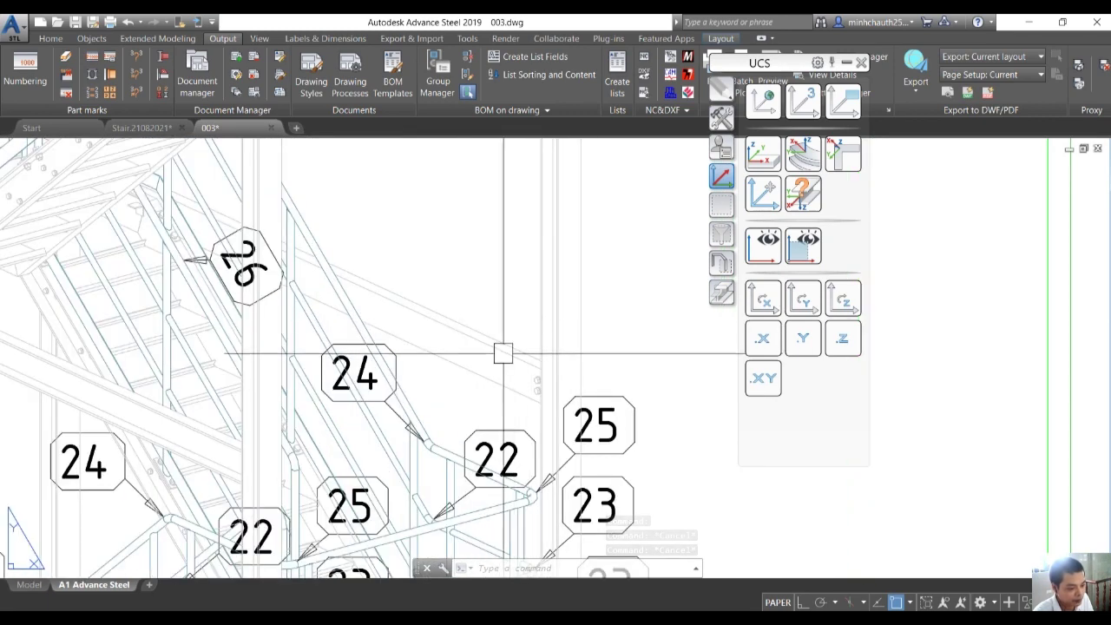
{"action": "scroll", "coordinate": [434, 364], "scroll_direction": "down", "scroll_amount": 1}
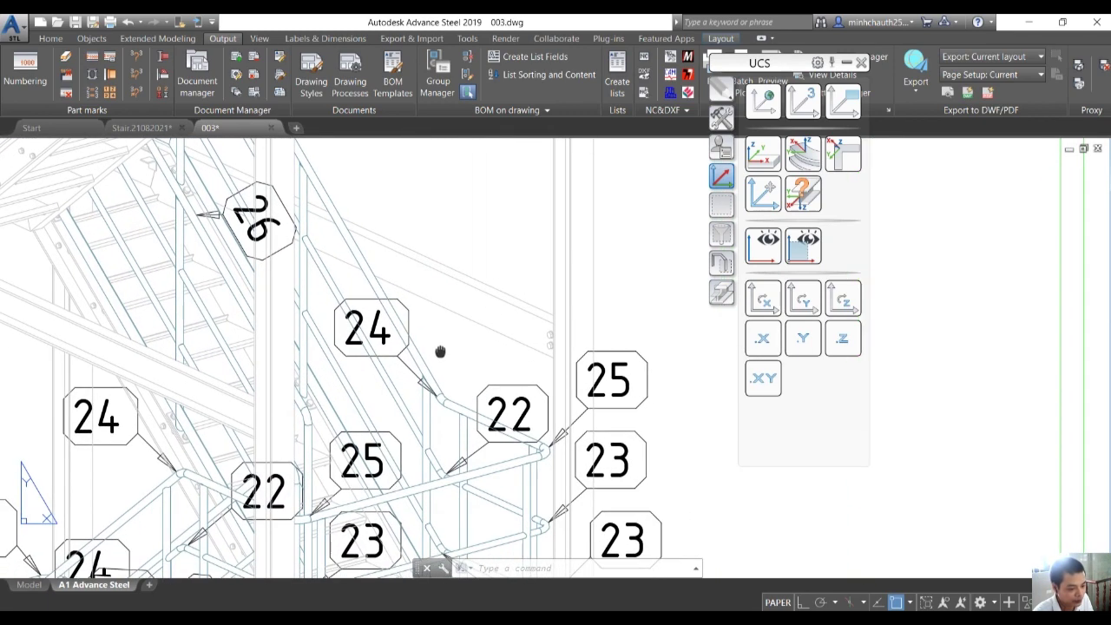
{"action": "scroll", "coordinate": [426, 354], "scroll_direction": "up", "scroll_amount": 2}
{"action": "scroll", "coordinate": [453, 353], "scroll_direction": "down", "scroll_amount": 1}
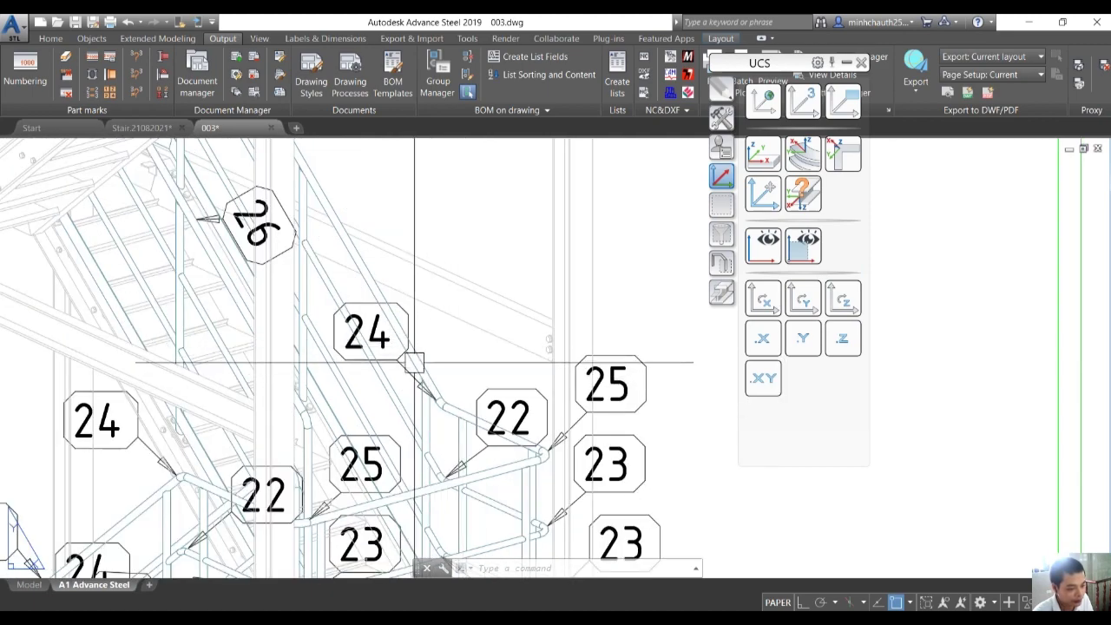
{"action": "scroll", "coordinate": [425, 338], "scroll_direction": "down", "scroll_amount": 3}
{"action": "scroll", "coordinate": [421, 303], "scroll_direction": "up", "scroll_amount": 3}
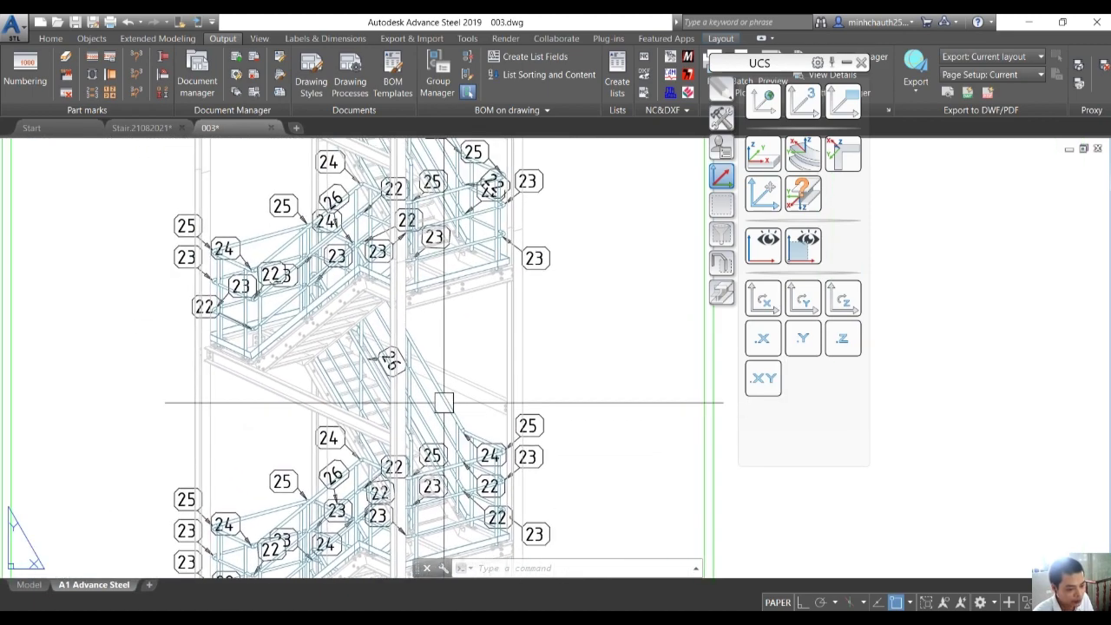
- Move the 3D view by its frame's upper-left corner to the upper-left area inside the sheet border
{"action": "scroll", "coordinate": [444, 402], "scroll_direction": "down", "scroll_amount": 3}
{"action": "scroll", "coordinate": [295, 245], "scroll_direction": "up", "scroll_amount": 4}
{"action": "key", "text": "Escape"}
{"action": "key", "text": "Escape"}
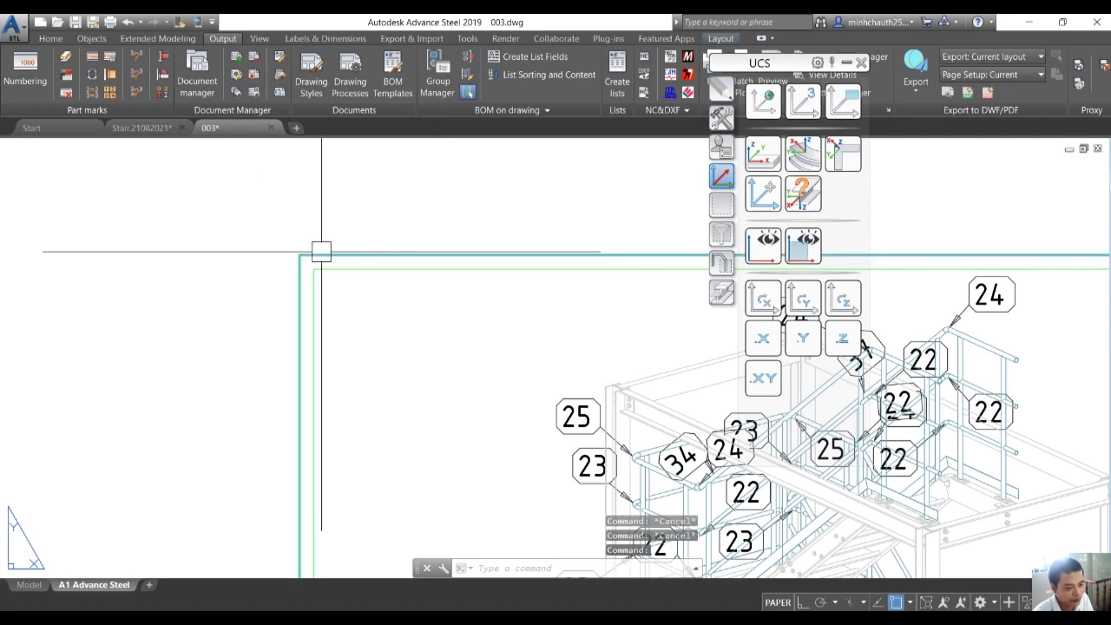
{"action": "type", "text": "m"}
{"action": "key", "text": "space"}
{"action": "left_click", "coordinate": [299, 254]}
{"action": "scroll", "coordinate": [312, 290], "scroll_direction": "down", "scroll_amount": 5}
{"action": "middle_click_drag", "start_coordinate": [227, 265], "coordinate": [248, 269]}
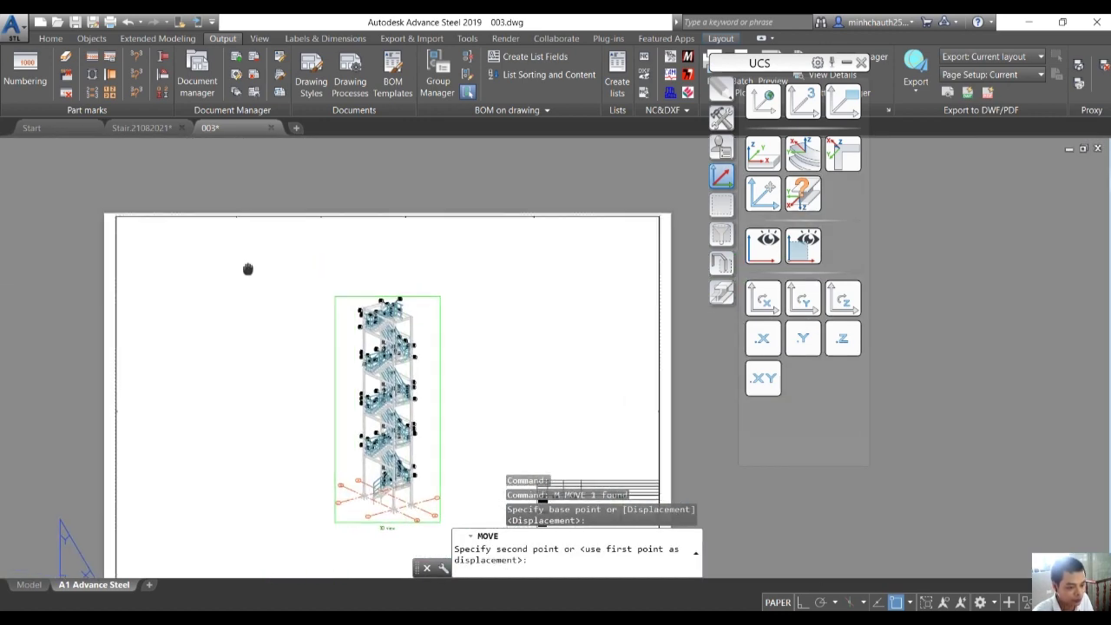
{"action": "scroll", "coordinate": [247, 269], "scroll_direction": "up", "scroll_amount": 3}
{"action": "key", "text": "Escape"}
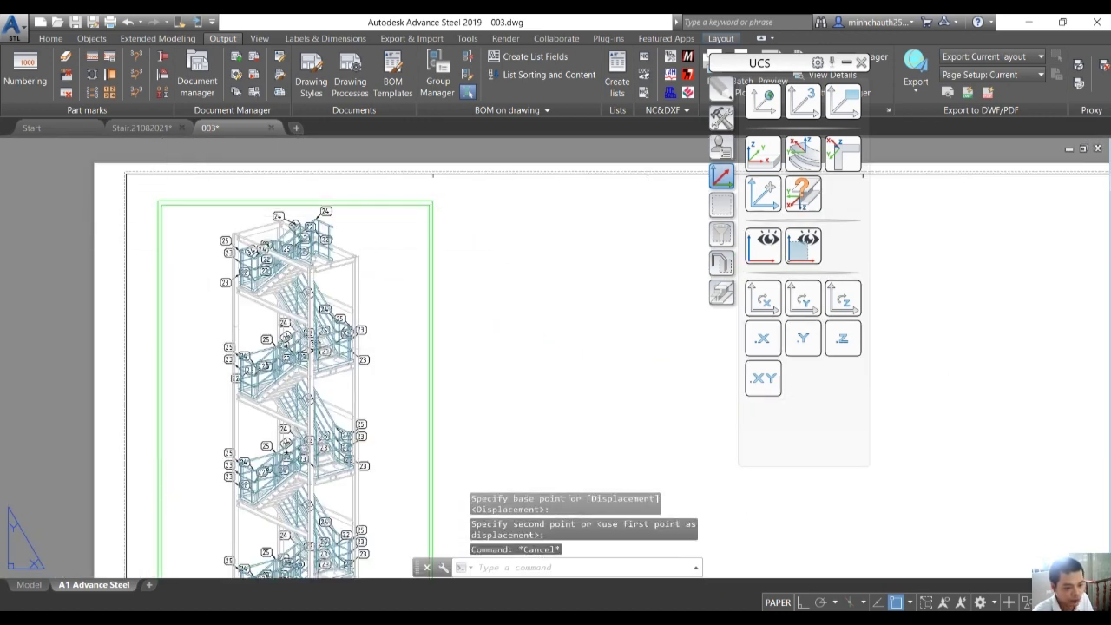
{"action": "key", "text": "Escape"}
- Check the railing labels level by level in the repositioned 3D view, down to the grid axes and view title
{"action": "scroll", "coordinate": [260, 292], "scroll_direction": "up", "scroll_amount": 5}
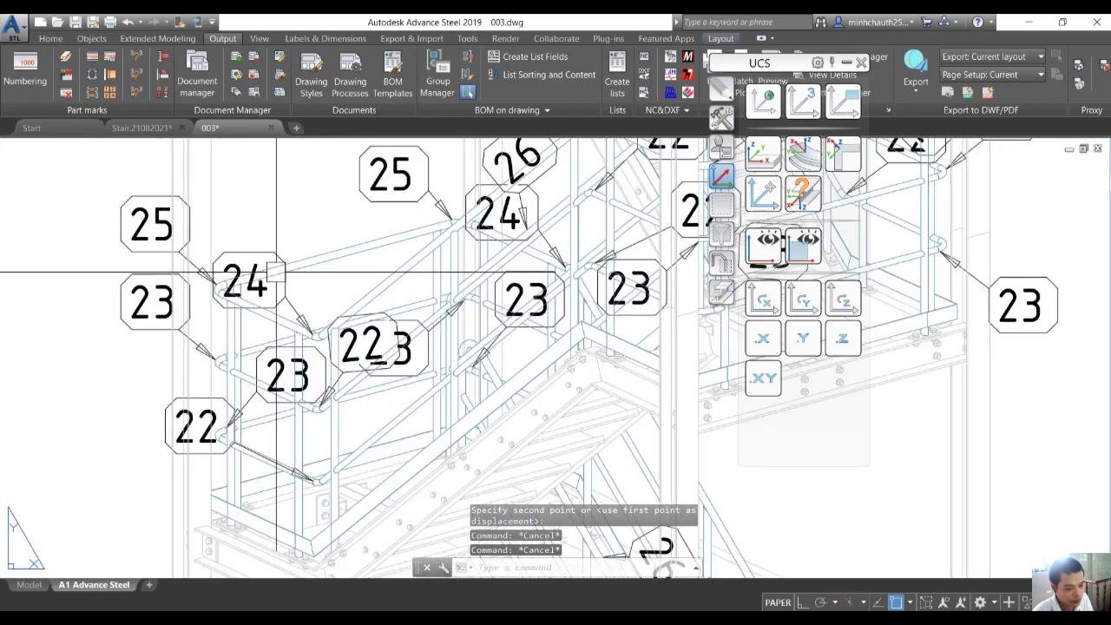
{"action": "scroll", "coordinate": [276, 272], "scroll_direction": "down", "scroll_amount": 4}
{"action": "scroll", "coordinate": [355, 324], "scroll_direction": "up", "scroll_amount": 5}
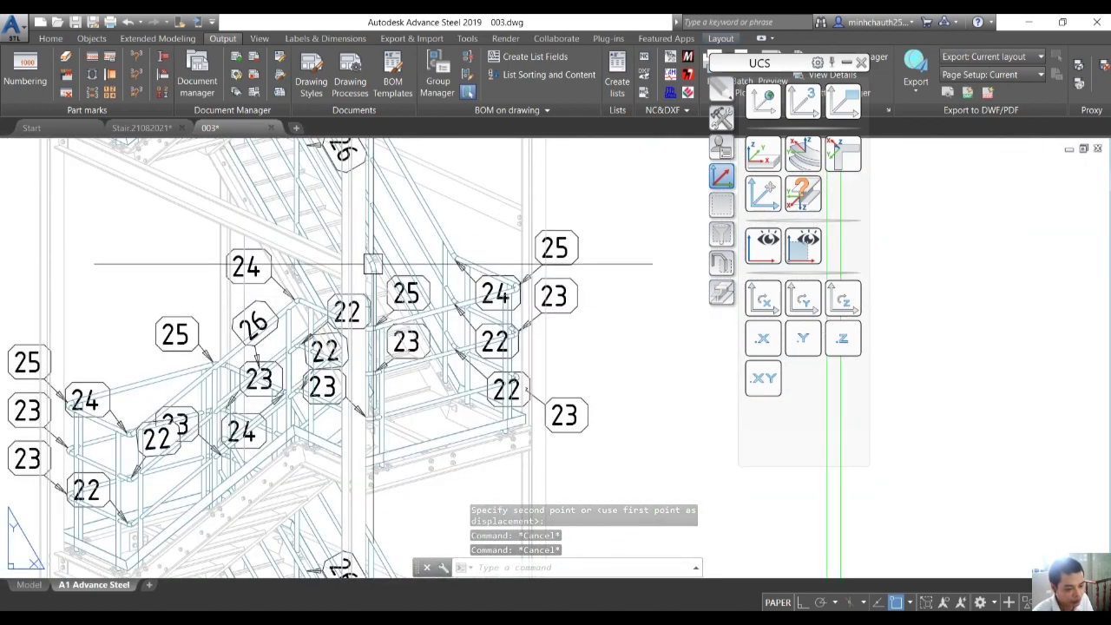
{"action": "scroll", "coordinate": [286, 252], "scroll_direction": "down", "scroll_amount": 4}
{"action": "middle_click_drag", "start_coordinate": [379, 386], "coordinate": [373, 266]}
{"action": "scroll", "coordinate": [399, 367], "scroll_direction": "down", "scroll_amount": 3}
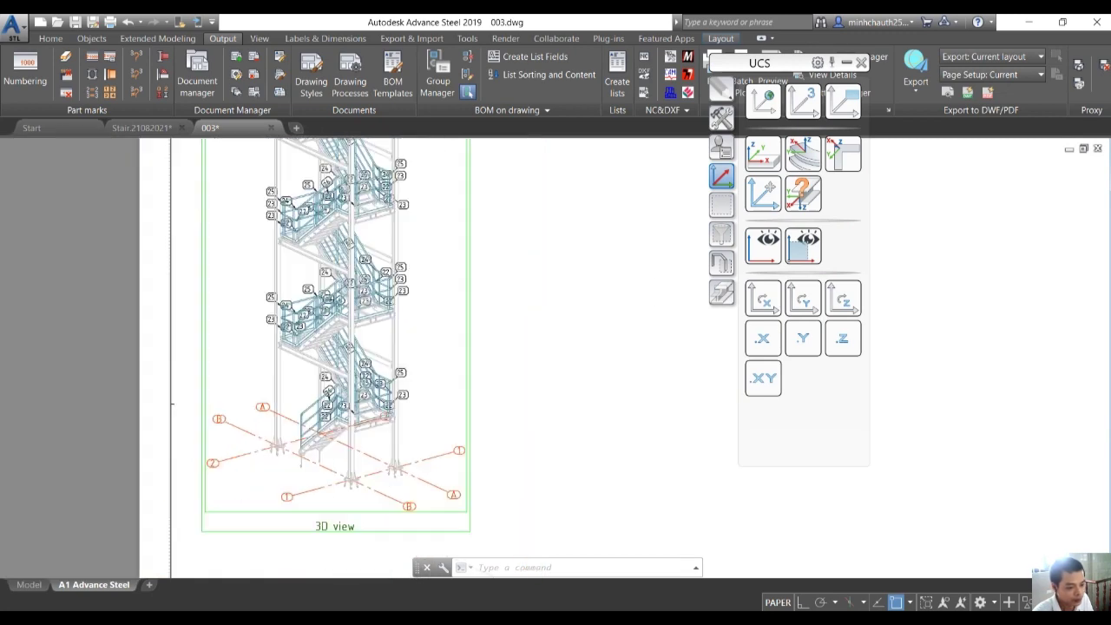
{"action": "scroll", "coordinate": [367, 396], "scroll_direction": "down", "scroll_amount": 3}
{"action": "key", "text": "Escape"}
{"action": "key", "text": "Escape"}
{"action": "key", "text": "Escape"}
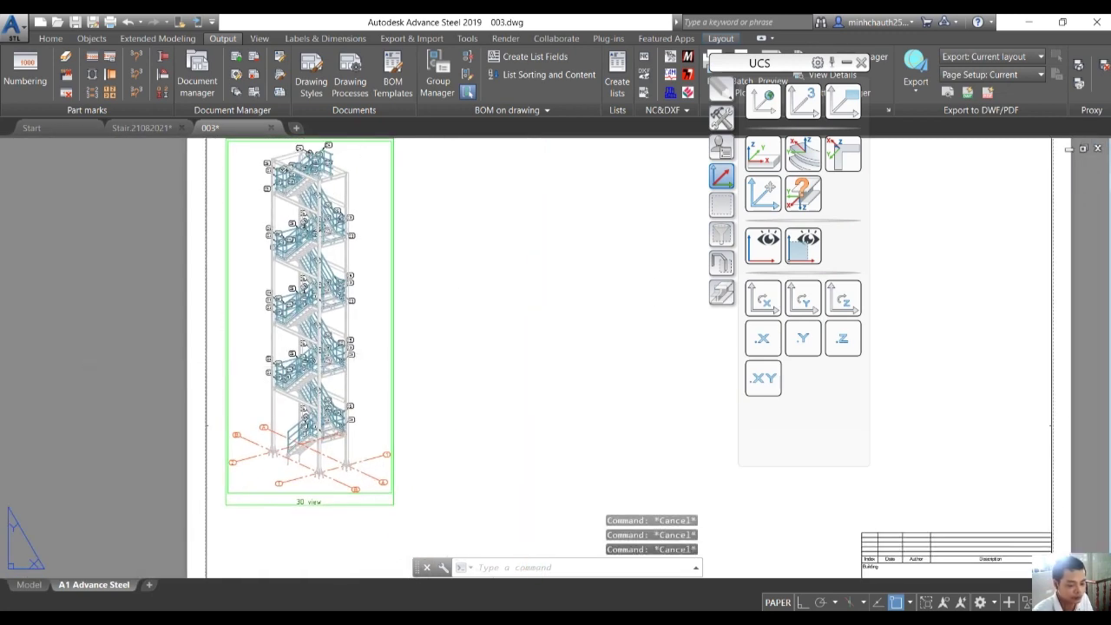
- Save drawing 003 and switch back to the Stair.21082021 model
{"action": "key", "text": "ctrl+s"}
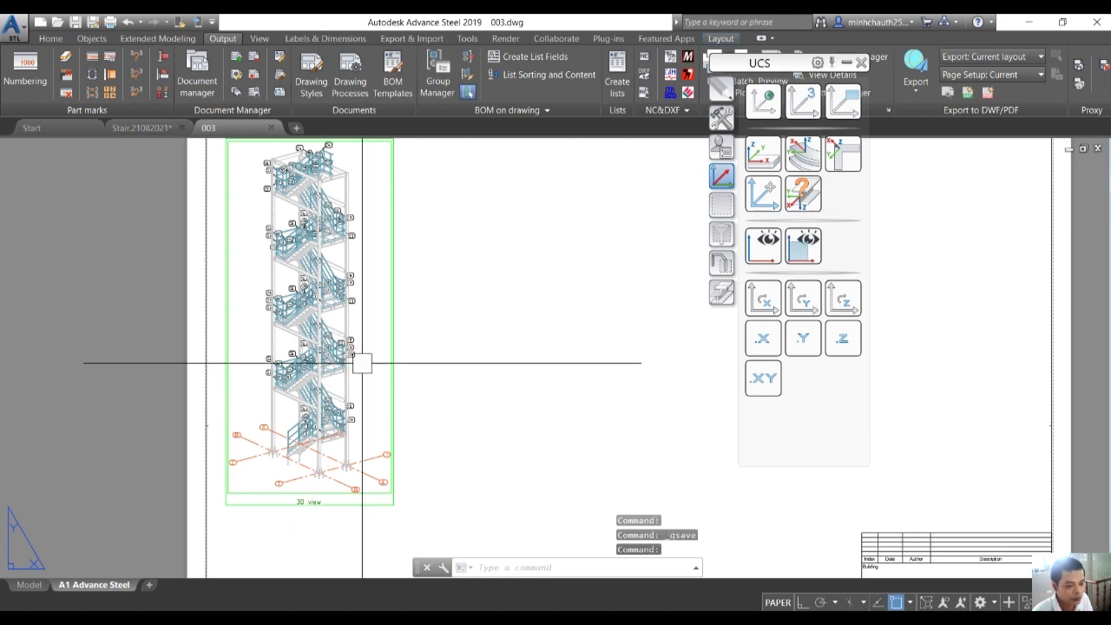
{"action": "left_click", "coordinate": [137, 128]}
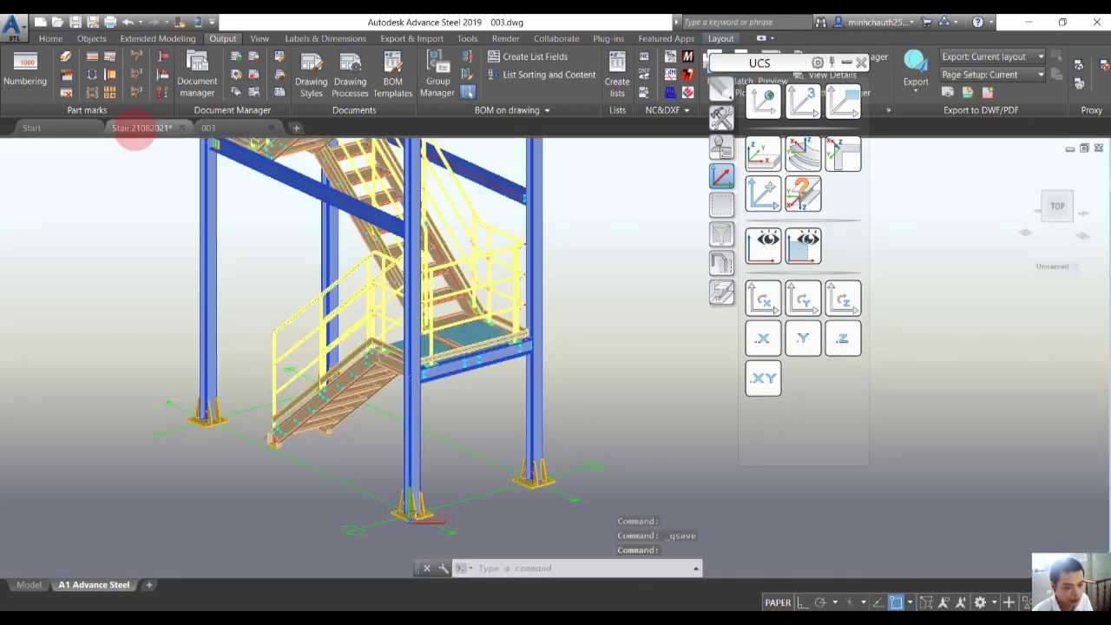
{"action": "middle_click_drag", "start_coordinate": [465, 446], "coordinate": [487, 396]}
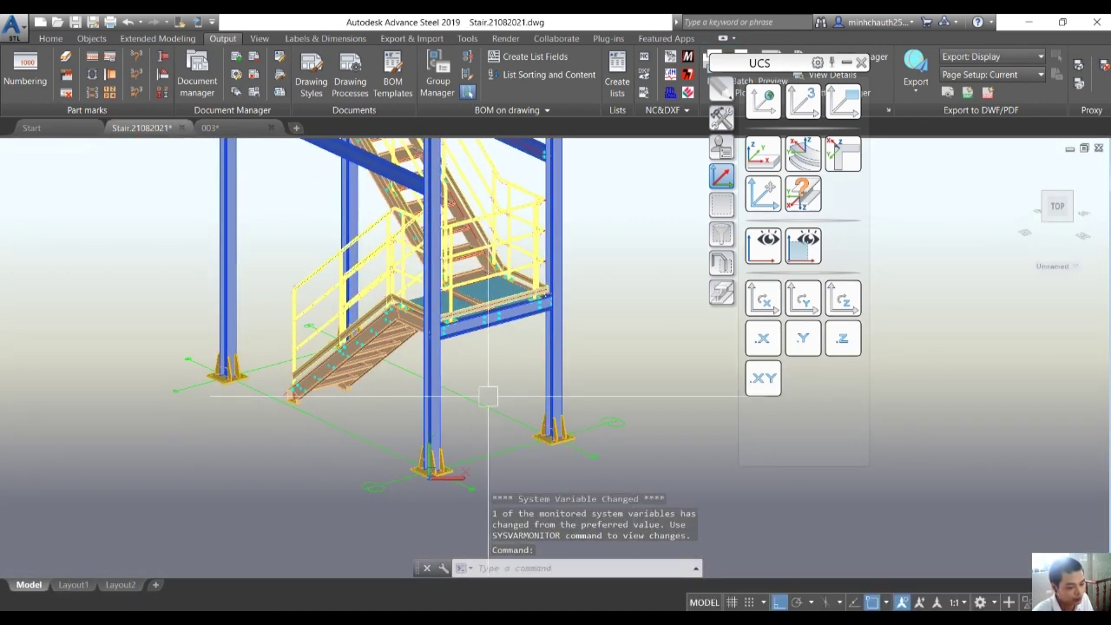
- Reset the model's coordinate system to the World UCS
{"action": "left_click", "coordinate": [1073, 266]}
{"action": "left_click", "coordinate": [1060, 315]}
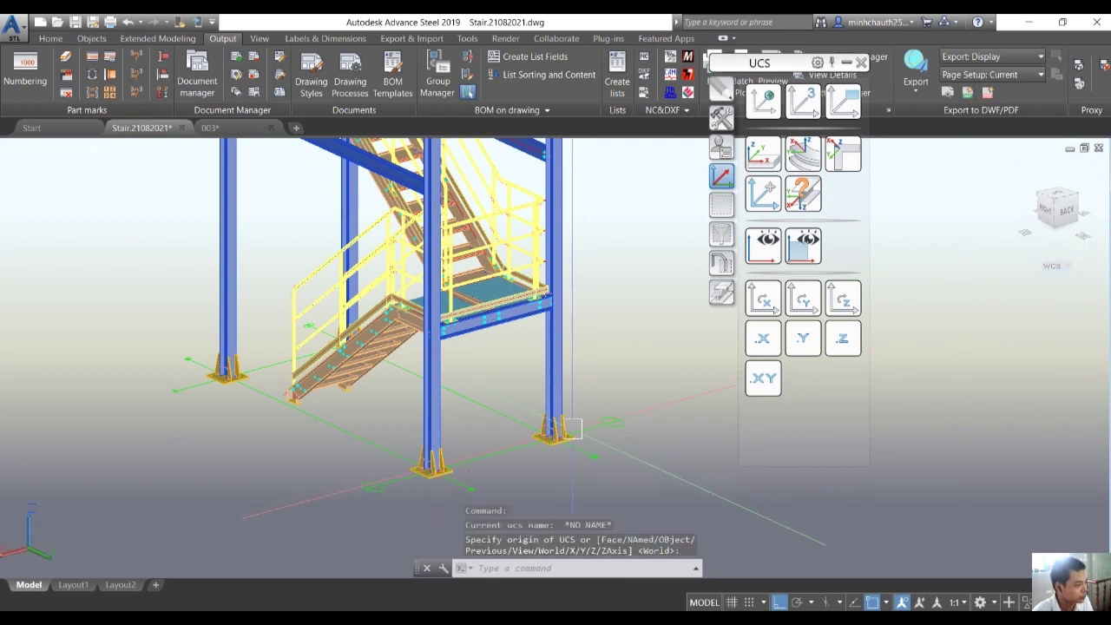
{"action": "scroll", "coordinate": [540, 401], "scroll_direction": "up", "scroll_amount": 3}
{"action": "key", "text": "Escape"}
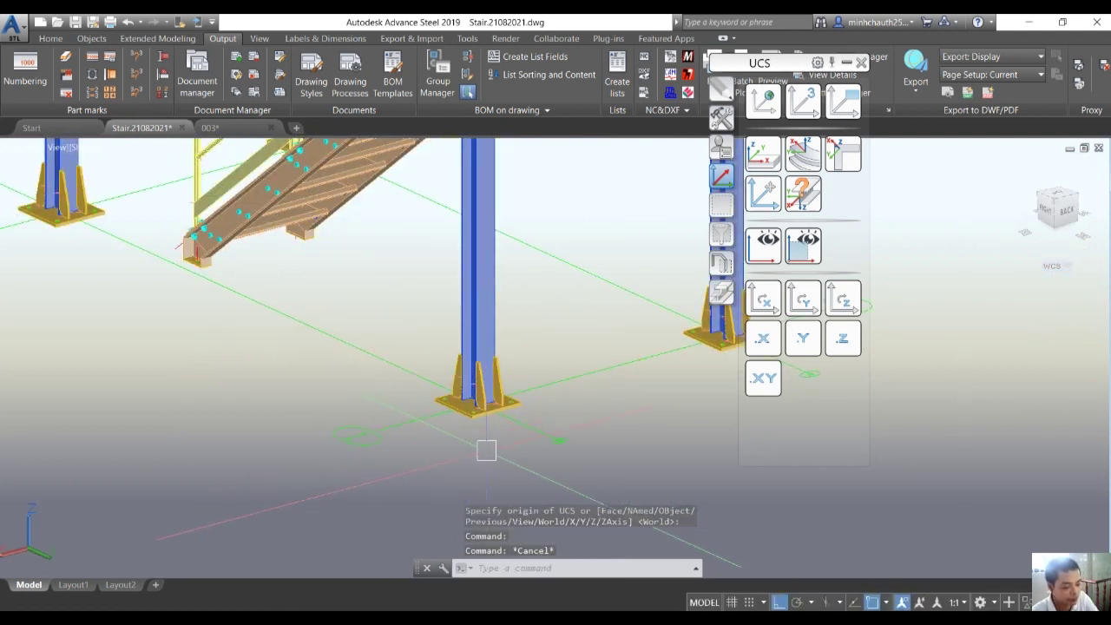
- Place the UCS origin at the nearest corner of the front column's base plate
{"action": "type", "text": "ucs"}
{"action": "key", "text": "Return"}
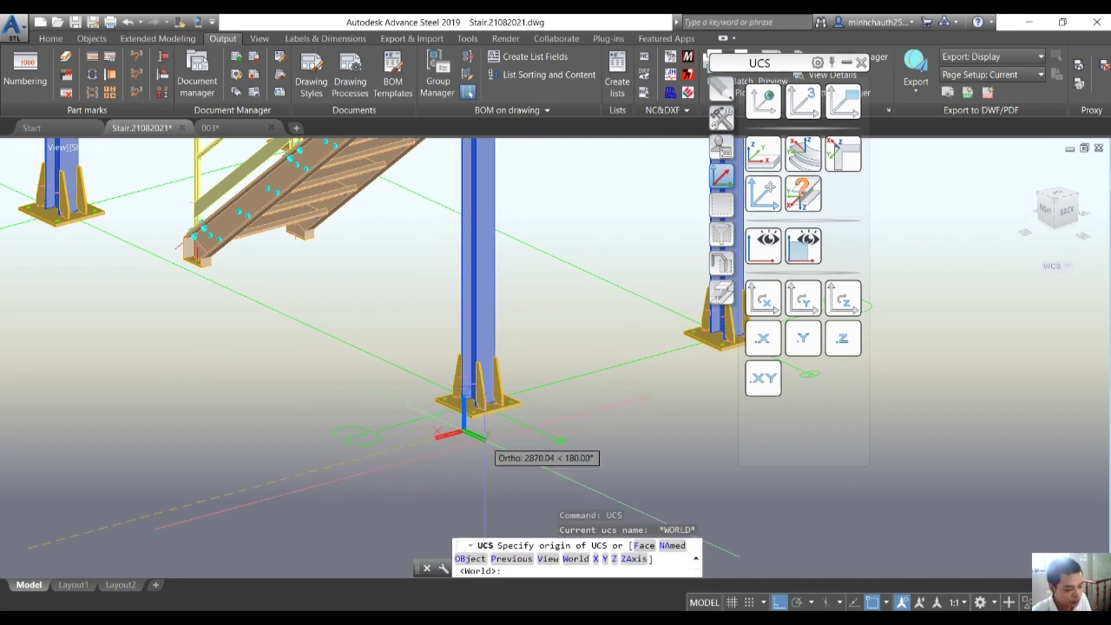
{"action": "scroll", "coordinate": [472, 399], "scroll_direction": "up", "scroll_amount": 2}
{"action": "left_click", "coordinate": [461, 431]}
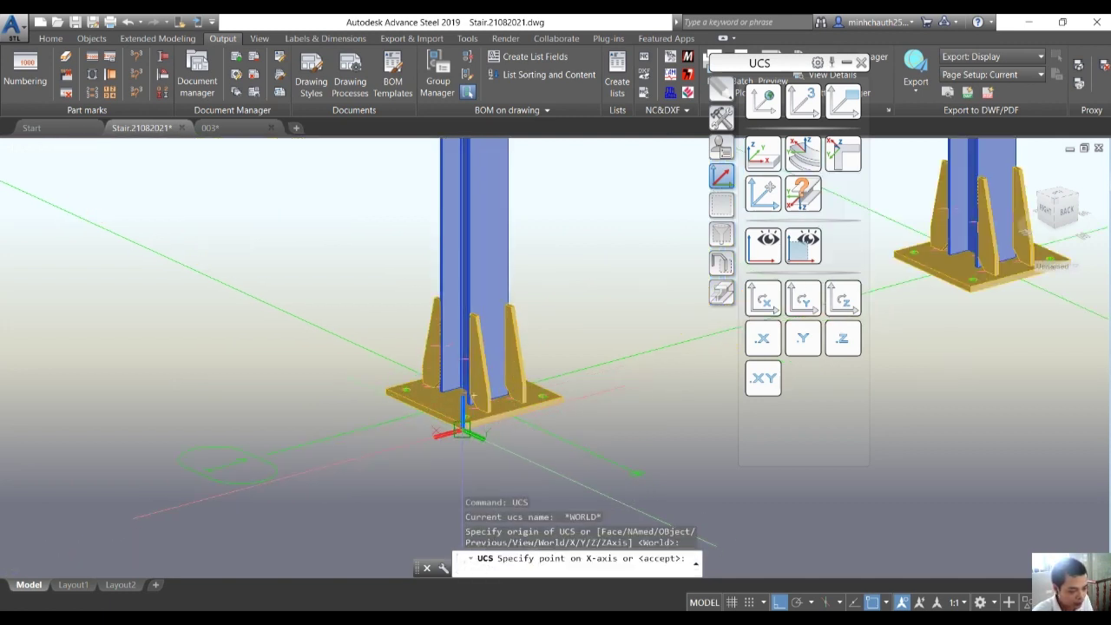
- Reorient the UCS at the base plate so Z points outward along the former X direction and Y points vertically upward
{"action": "left_click", "coordinate": [463, 395]}
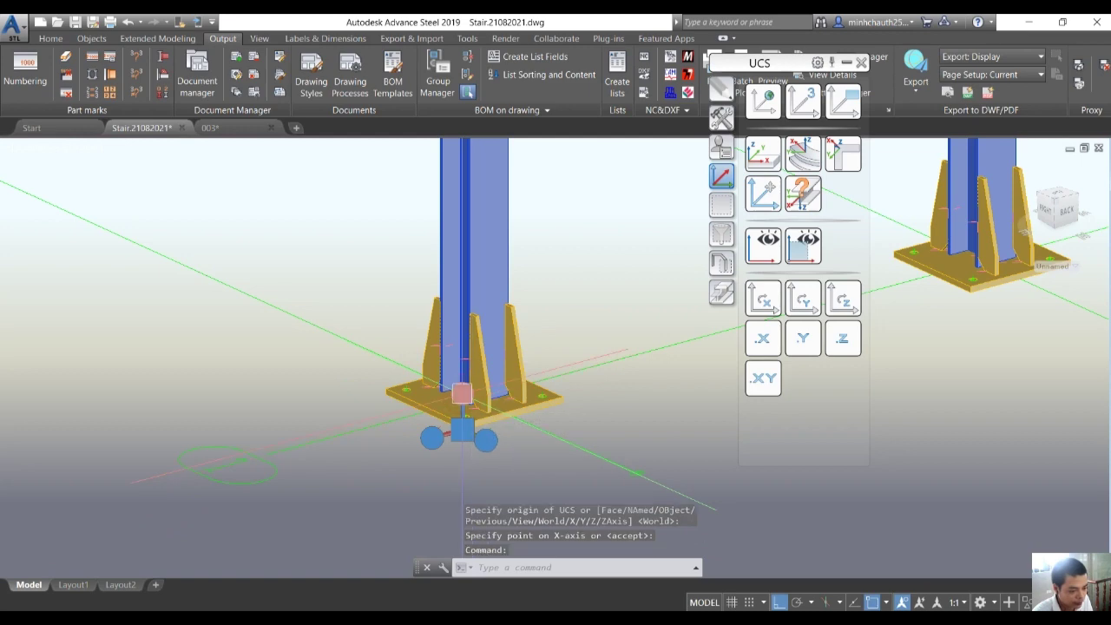
{"action": "left_click", "coordinate": [355, 496]}
{"action": "left_click", "coordinate": [483, 439]}
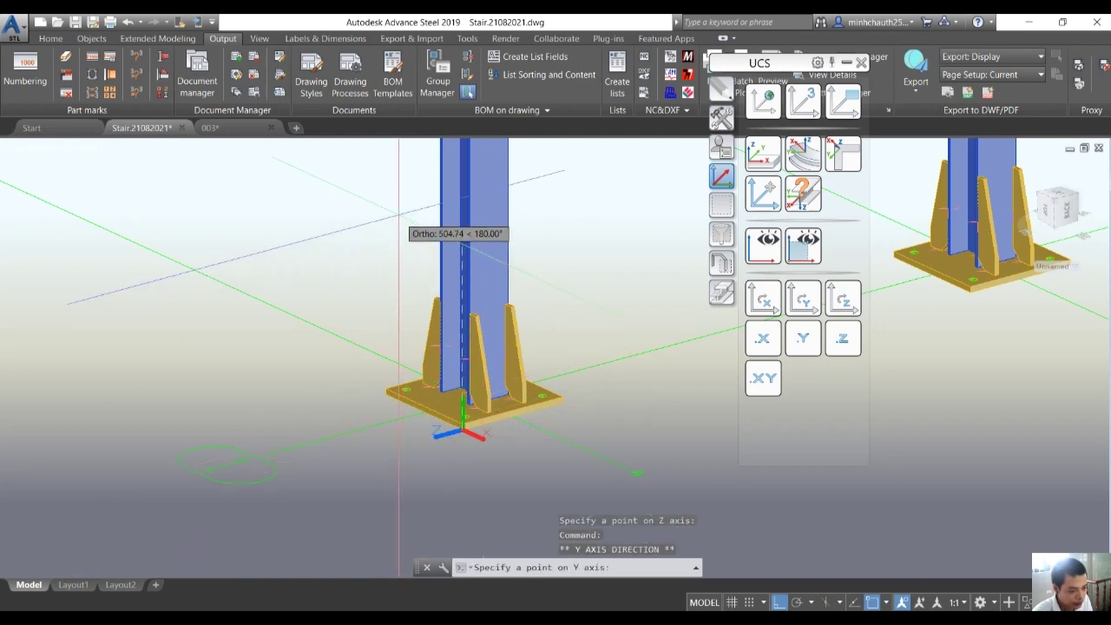
{"action": "left_click", "coordinate": [399, 218]}
{"action": "key", "text": "Escape"}
{"action": "scroll", "coordinate": [520, 382], "scroll_direction": "down", "scroll_amount": 4}
{"action": "scroll", "coordinate": [505, 391], "scroll_direction": "down", "scroll_amount": 4}
{"action": "middle_click_drag", "start_coordinate": [527, 384], "coordinate": [452, 374]}
{"action": "scroll", "coordinate": [452, 417], "scroll_direction": "up", "scroll_amount": 3}
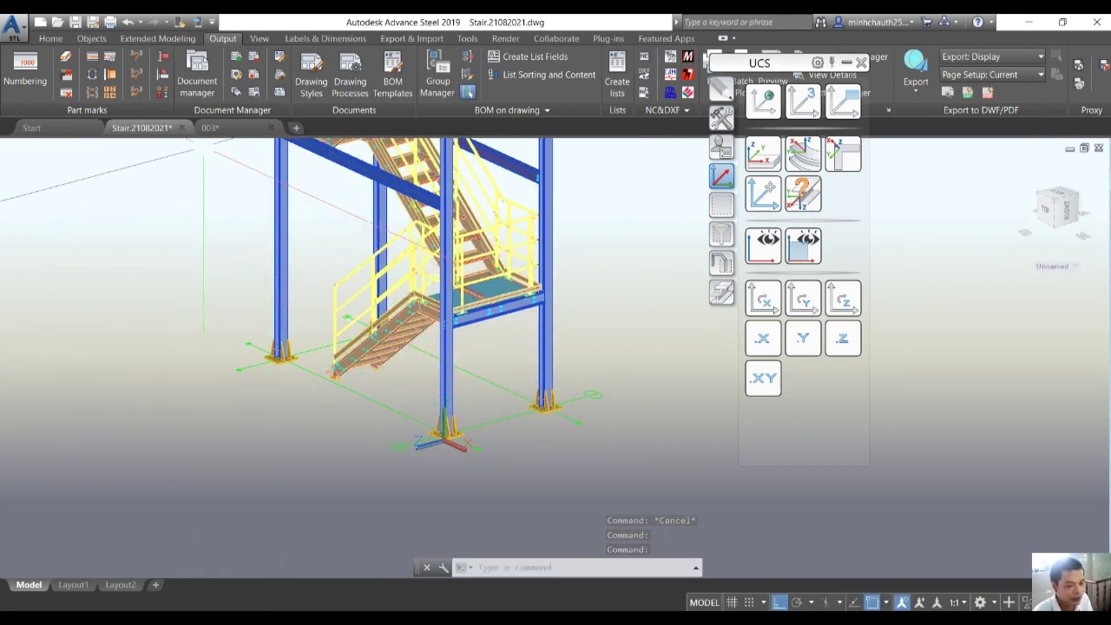
{"action": "scroll", "coordinate": [432, 450], "scroll_direction": "up", "scroll_amount": 2}
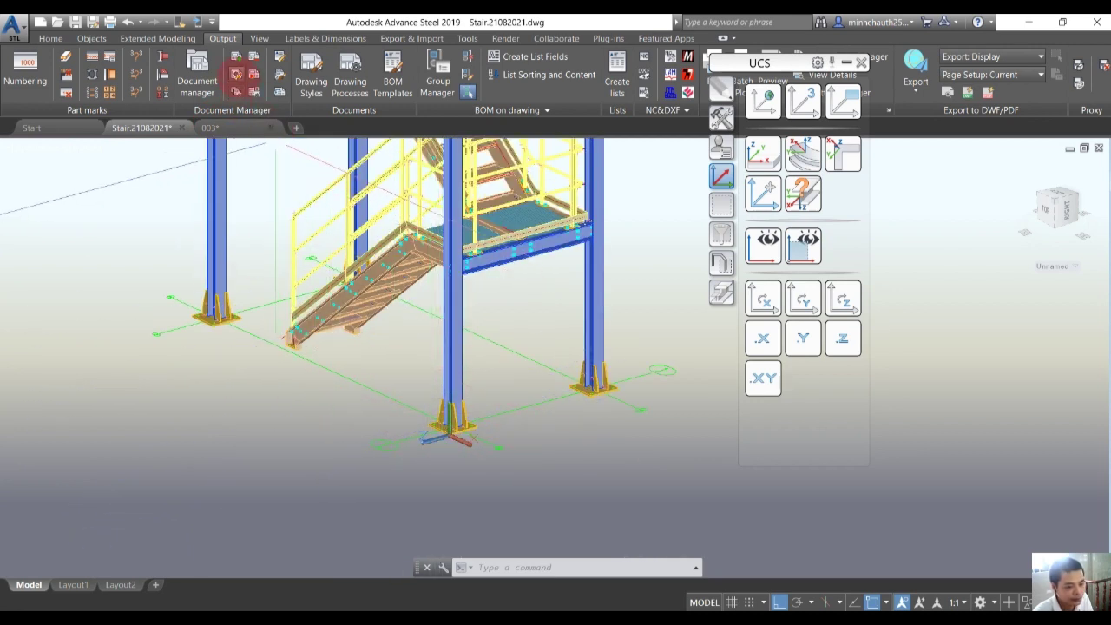
- Start a detail with the user drawing style 3.6 - Plan/Elevation - Railings/Ladders and choose to modify its settings
{"action": "left_click", "coordinate": [236, 73]}
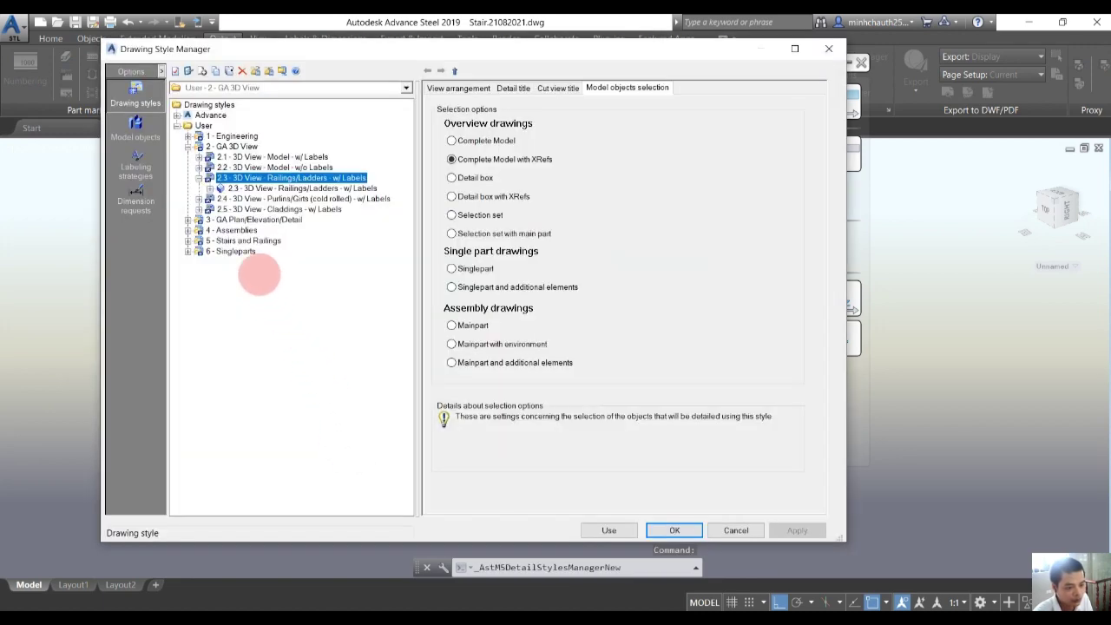
{"action": "left_click", "coordinate": [188, 220]}
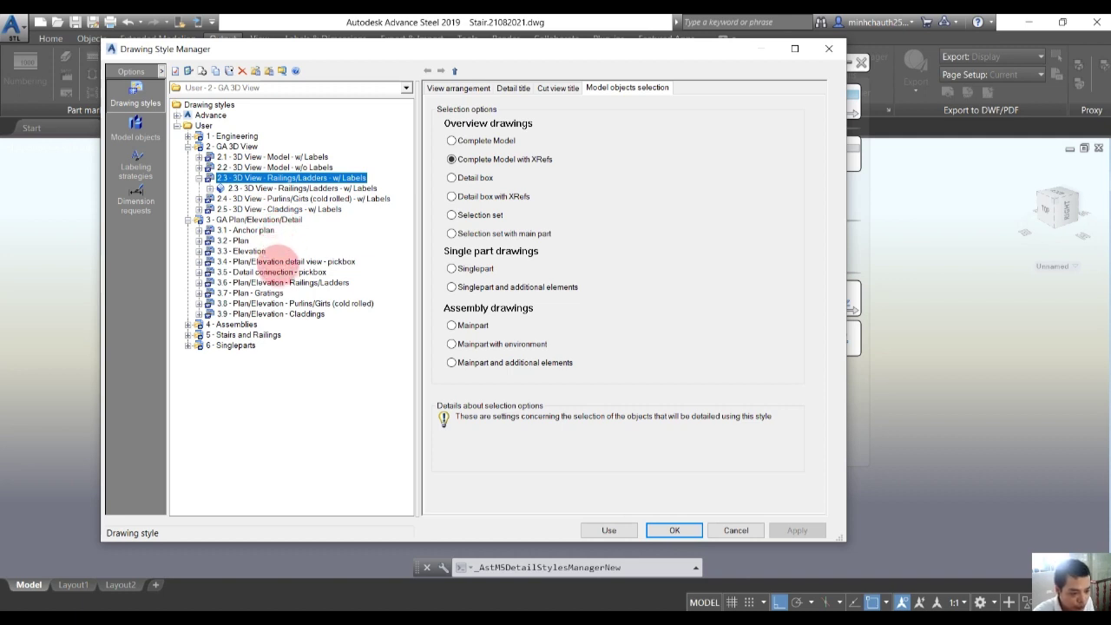
{"action": "left_click", "coordinate": [286, 283]}
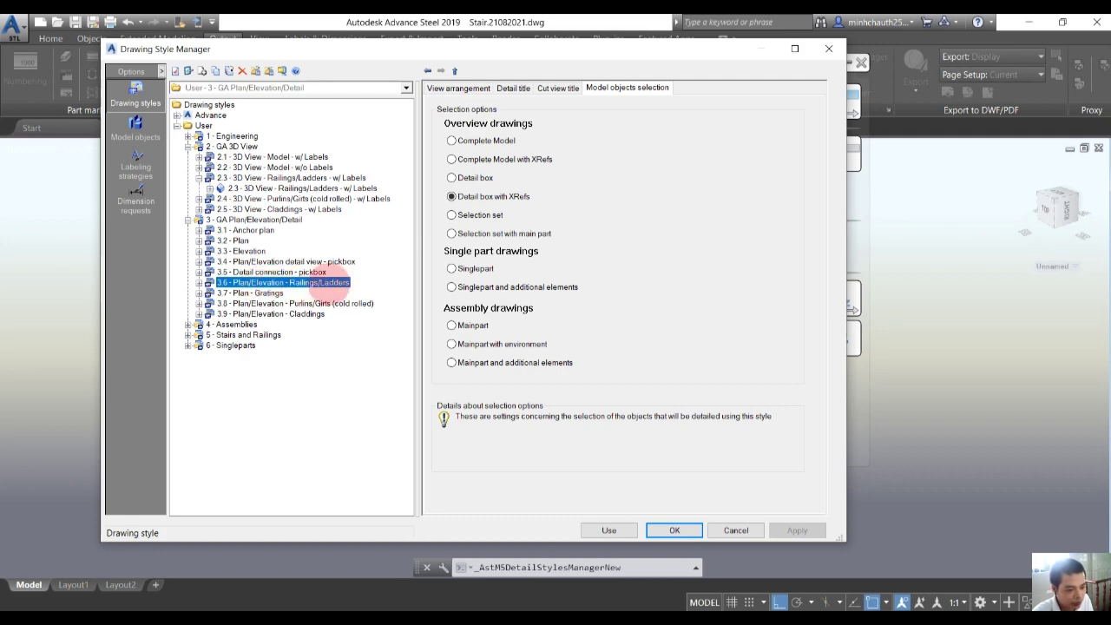
{"action": "left_click", "coordinate": [605, 528]}
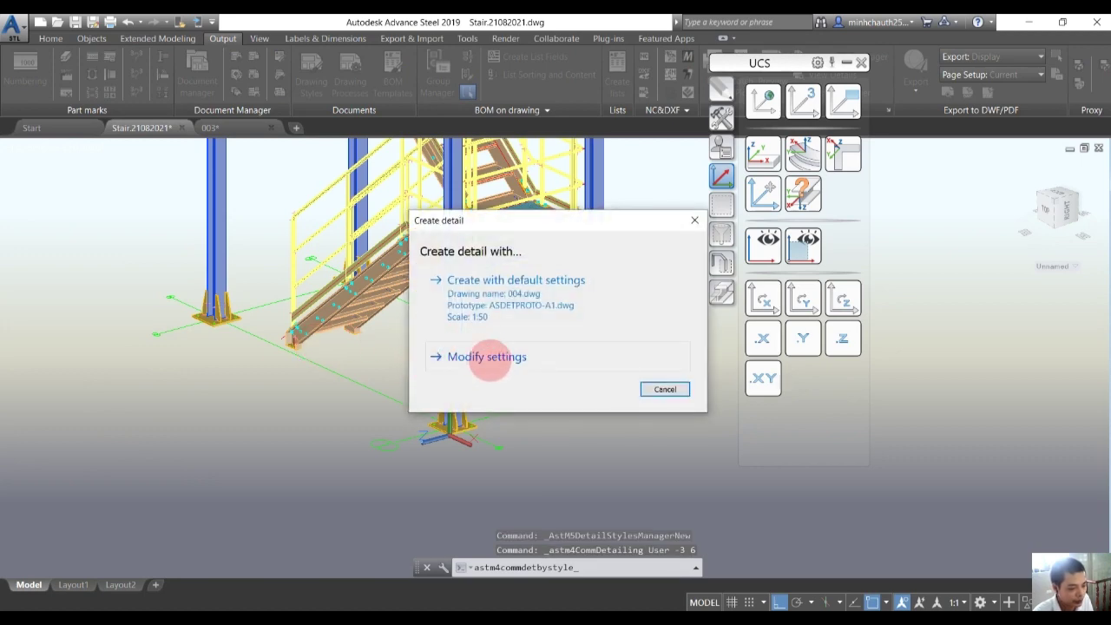
{"action": "left_click", "coordinate": [486, 357]}
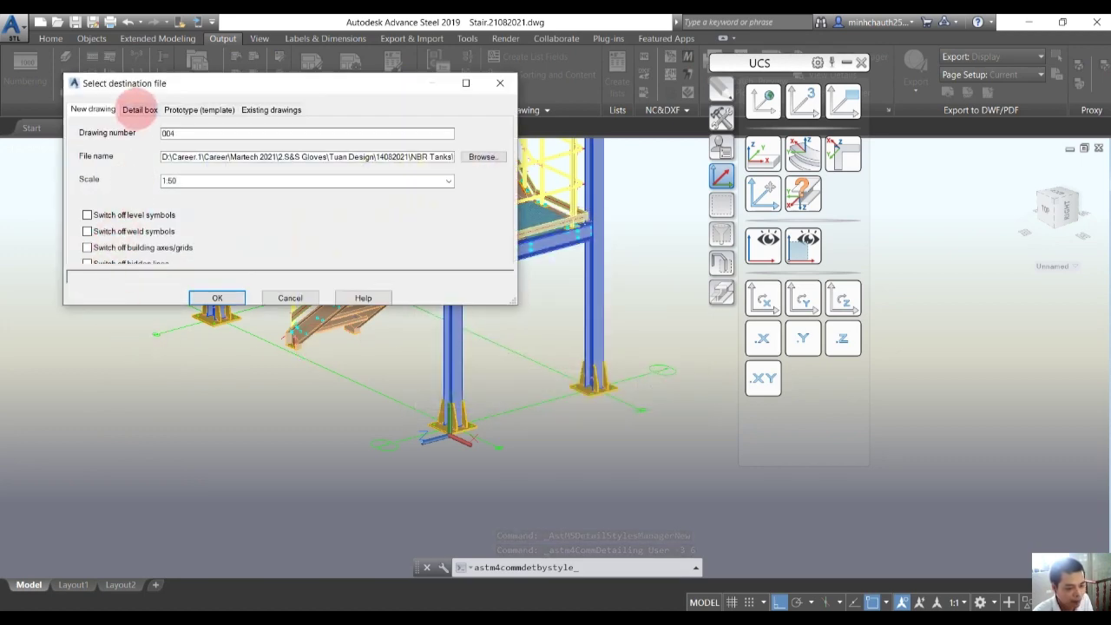
- Set the front depth of the detail box's z-viewport to 200
{"action": "left_click", "coordinate": [139, 109]}
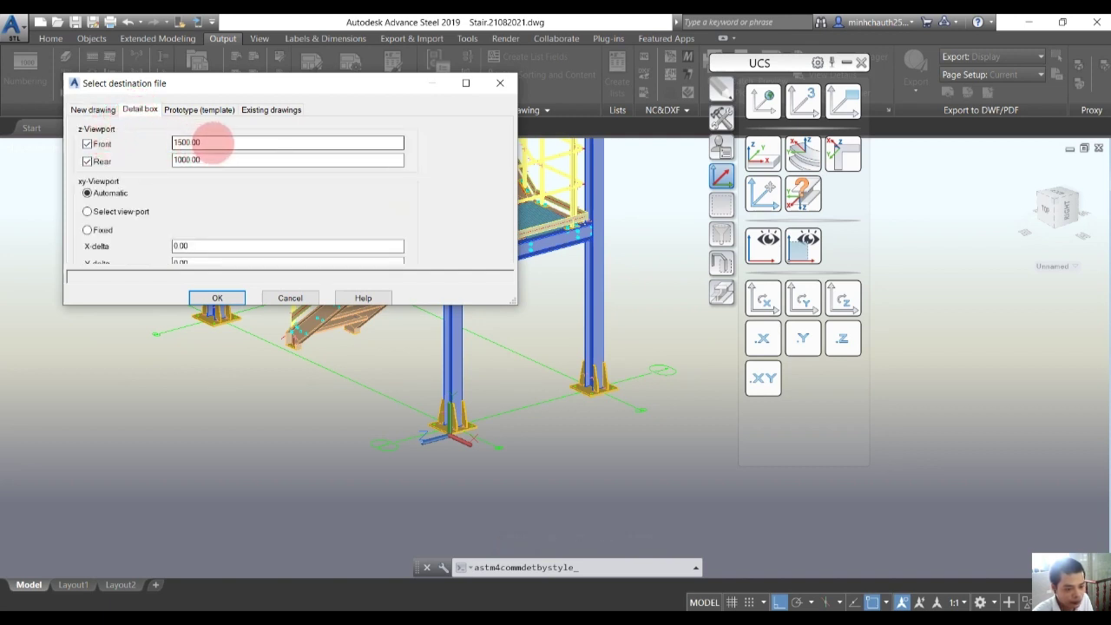
{"action": "double_click", "coordinate": [201, 146]}
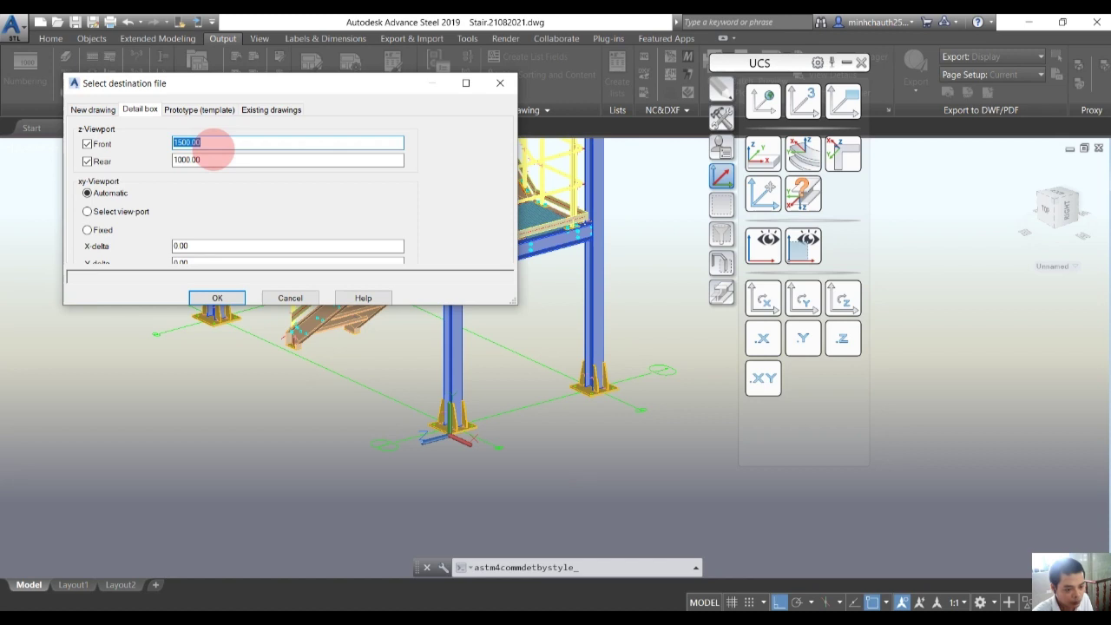
{"action": "type", "text": "200"}
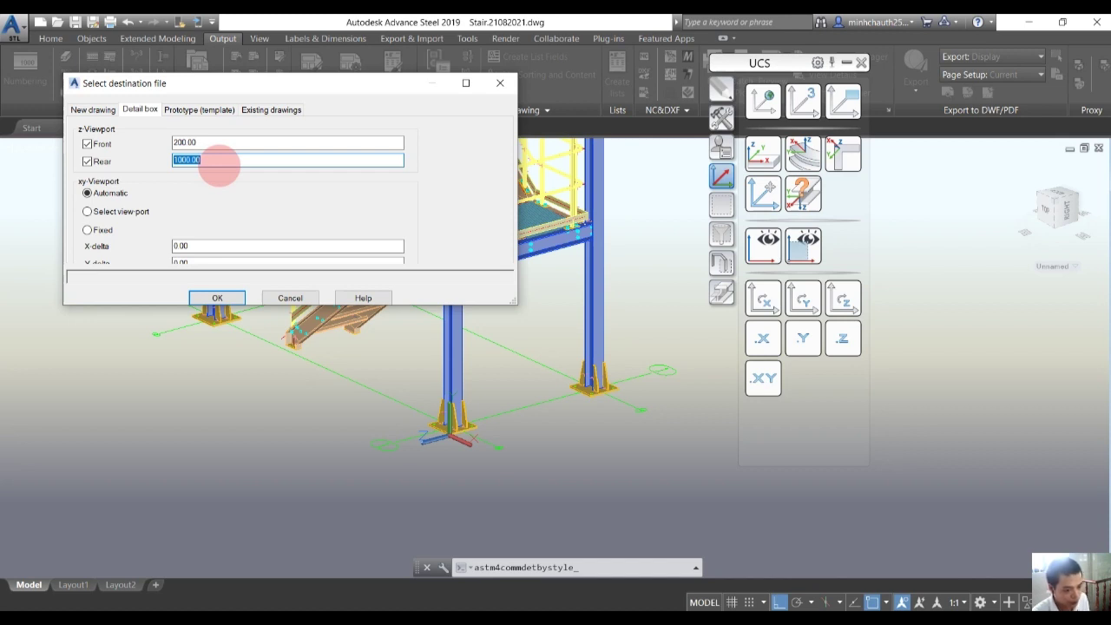
- Create the elevation in the existing drawing 003.dwg and close the Drawing Style Manager
{"action": "left_click", "coordinate": [269, 109]}
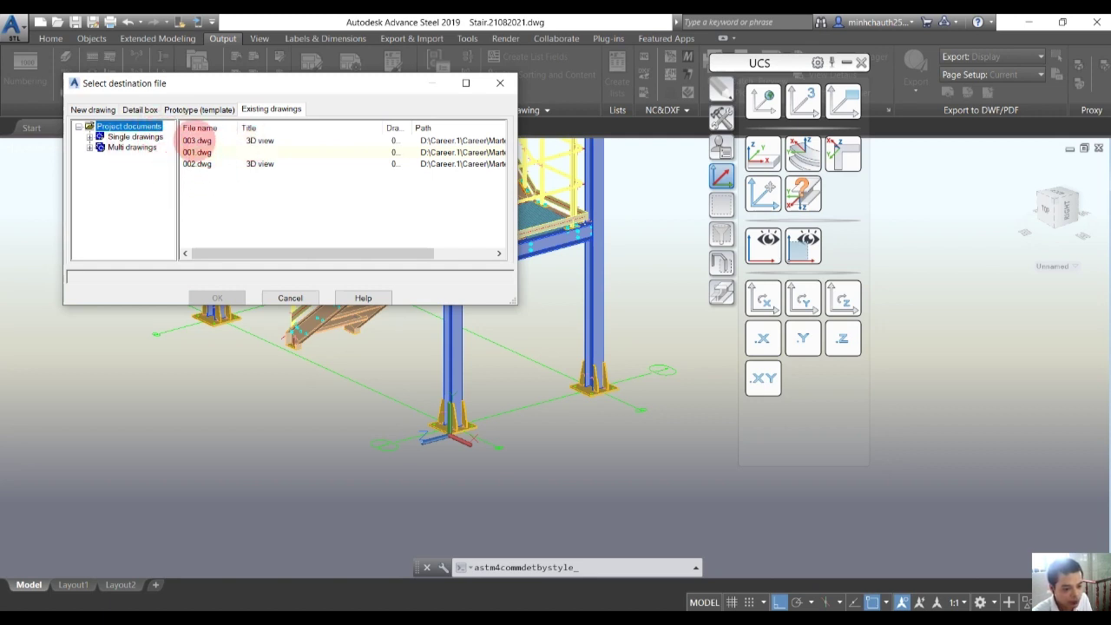
{"action": "left_click", "coordinate": [198, 141]}
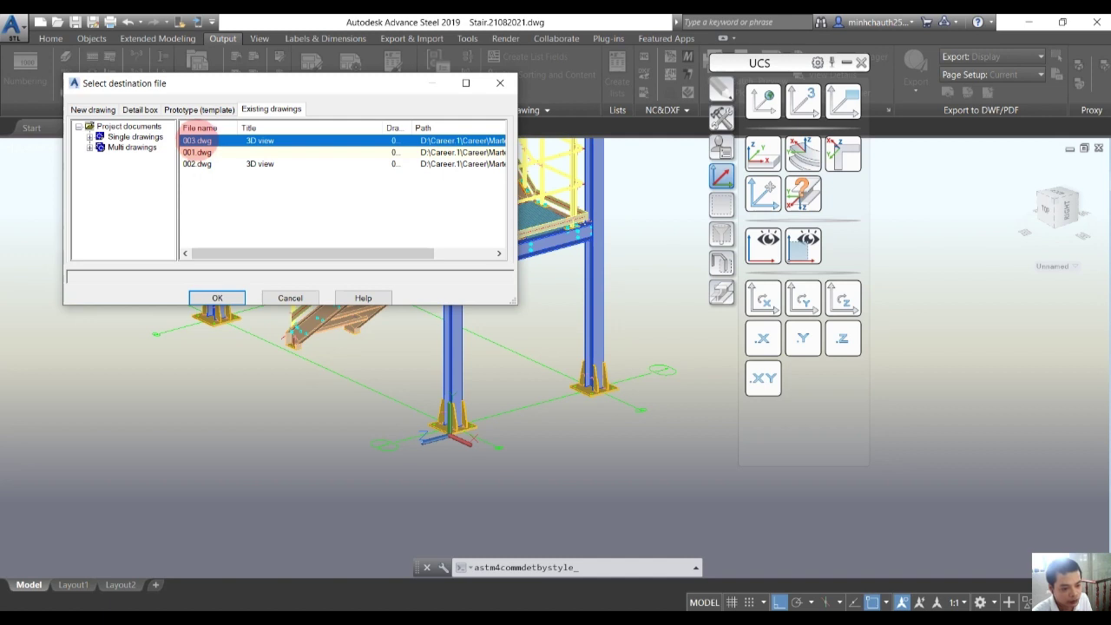
{"action": "left_click", "coordinate": [216, 298]}
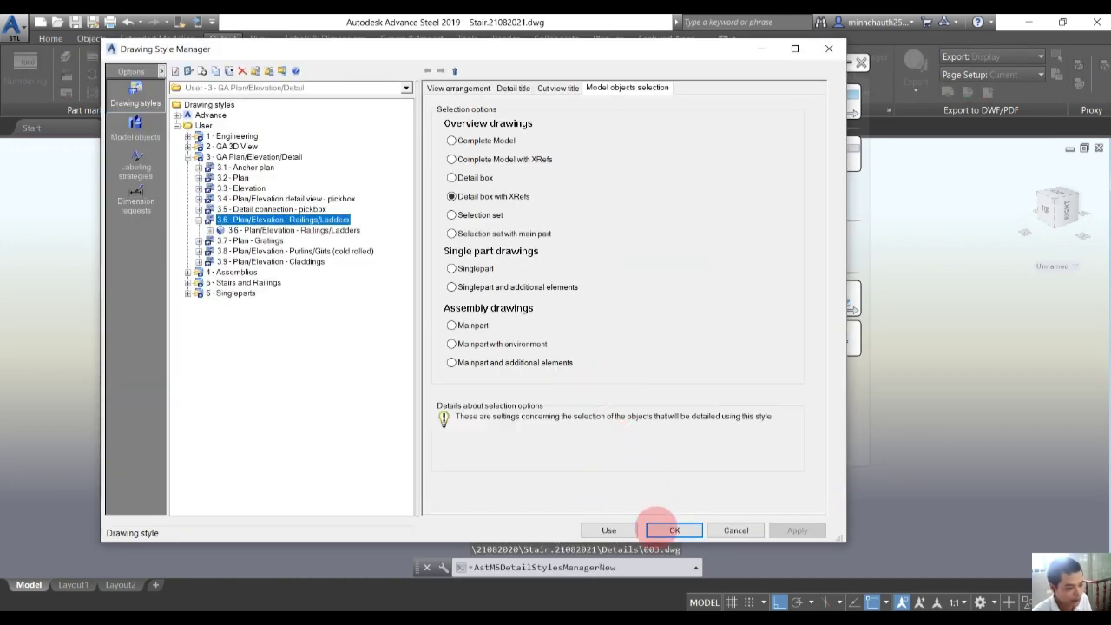
{"action": "left_click", "coordinate": [674, 530]}
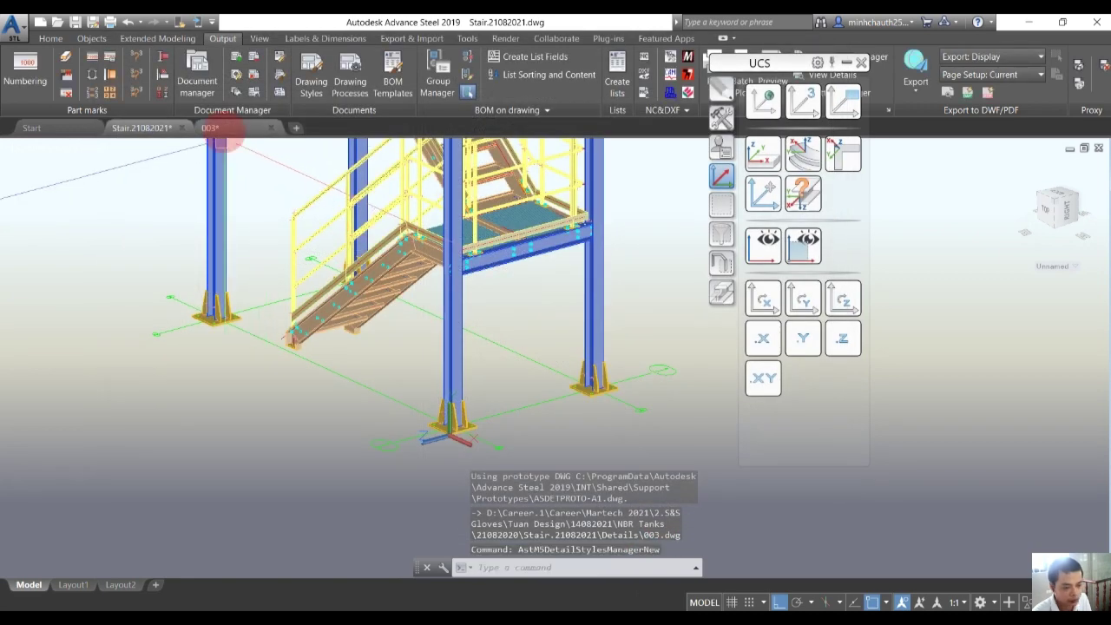
- Switch to drawing 003 and show its full A1 Advance Steel sheet
{"action": "left_click", "coordinate": [260, 211]}
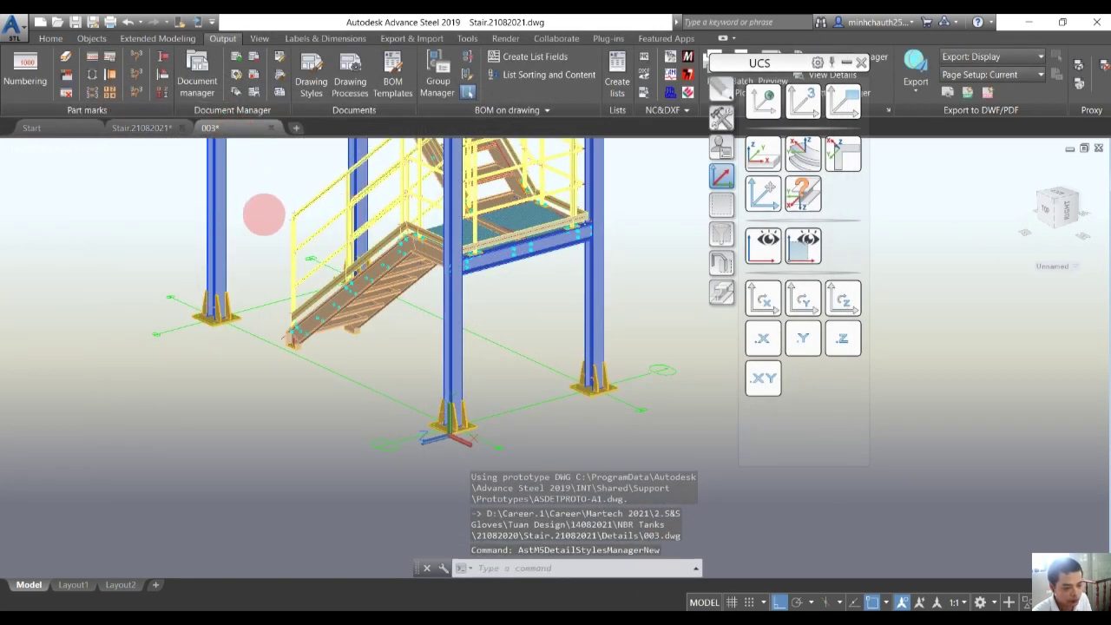
{"action": "double_click", "coordinate": [468, 516]}
{"action": "scroll", "coordinate": [359, 421], "scroll_direction": "down", "scroll_amount": 2}
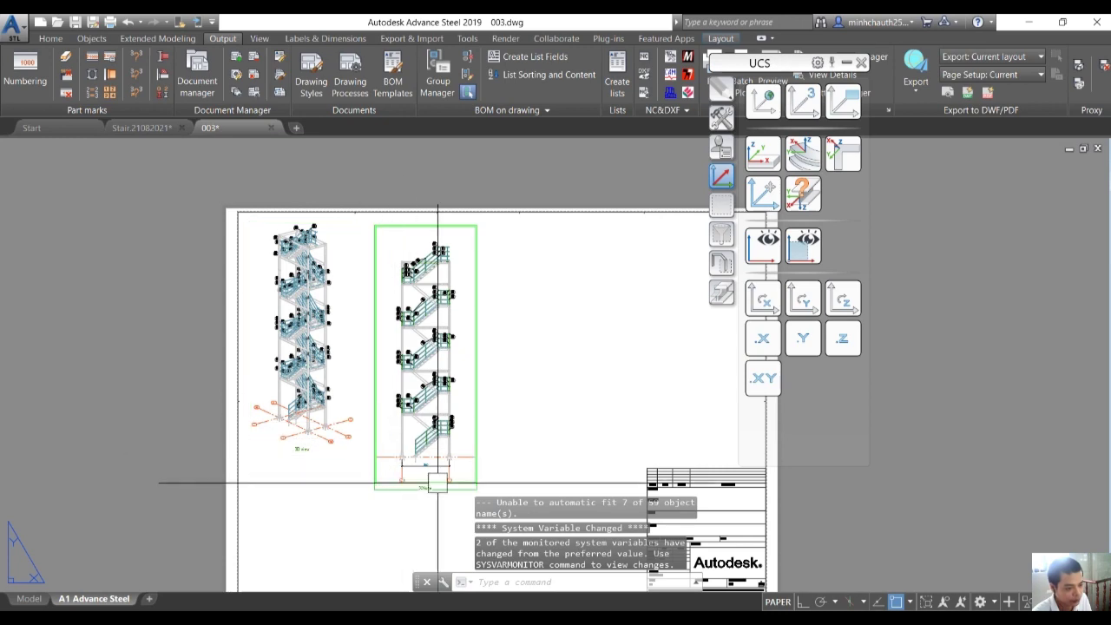
- Move the new elevation view slightly on the sheet, beside the 3D view
{"action": "scroll", "coordinate": [363, 483], "scroll_direction": "up", "scroll_amount": 6}
{"action": "middle_click_drag", "start_coordinate": [363, 483], "coordinate": [445, 427]}
{"action": "left_click", "coordinate": [320, 446]}
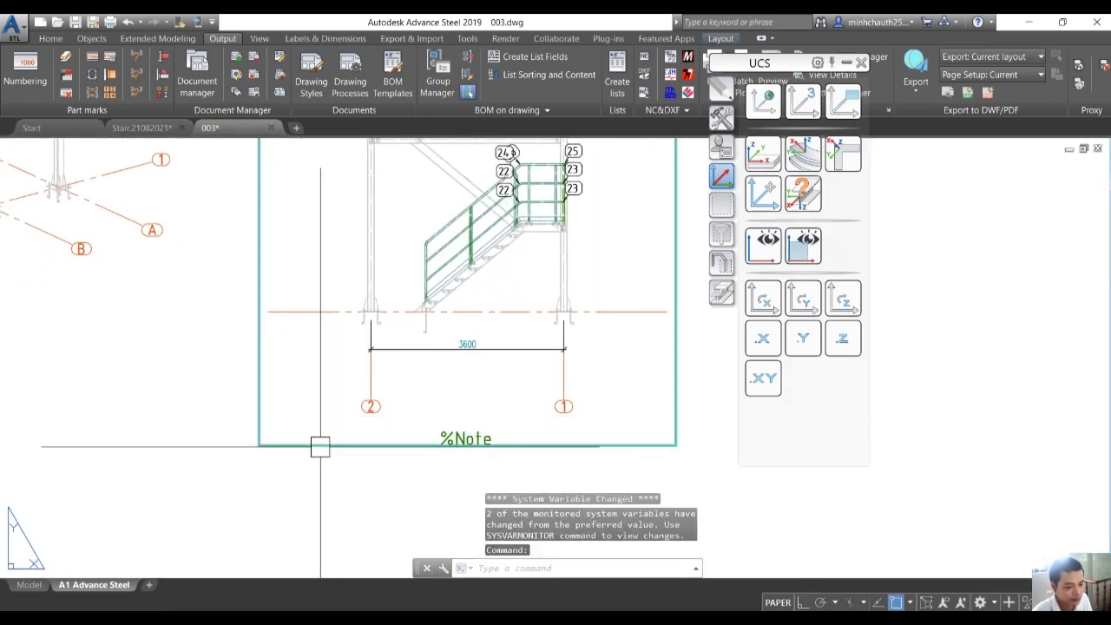
{"action": "type", "text": "m"}
{"action": "key", "text": "space"}
{"action": "scroll", "coordinate": [320, 446], "scroll_direction": "down", "scroll_amount": 3}
{"action": "left_click", "coordinate": [434, 447]}
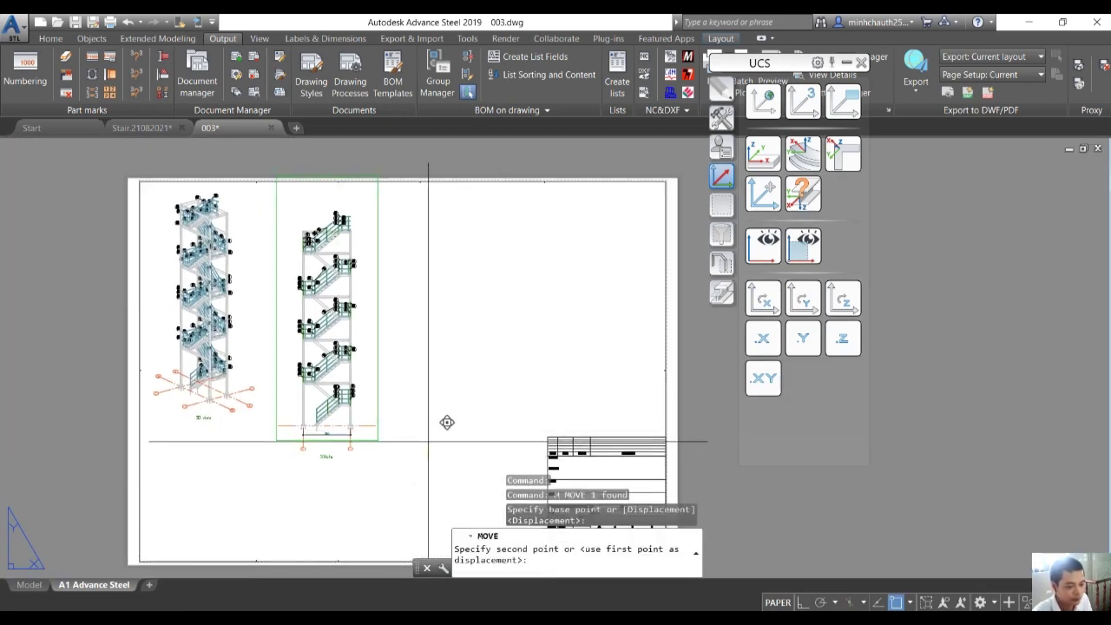
{"action": "scroll", "coordinate": [446, 332], "scroll_direction": "up", "scroll_amount": 5}
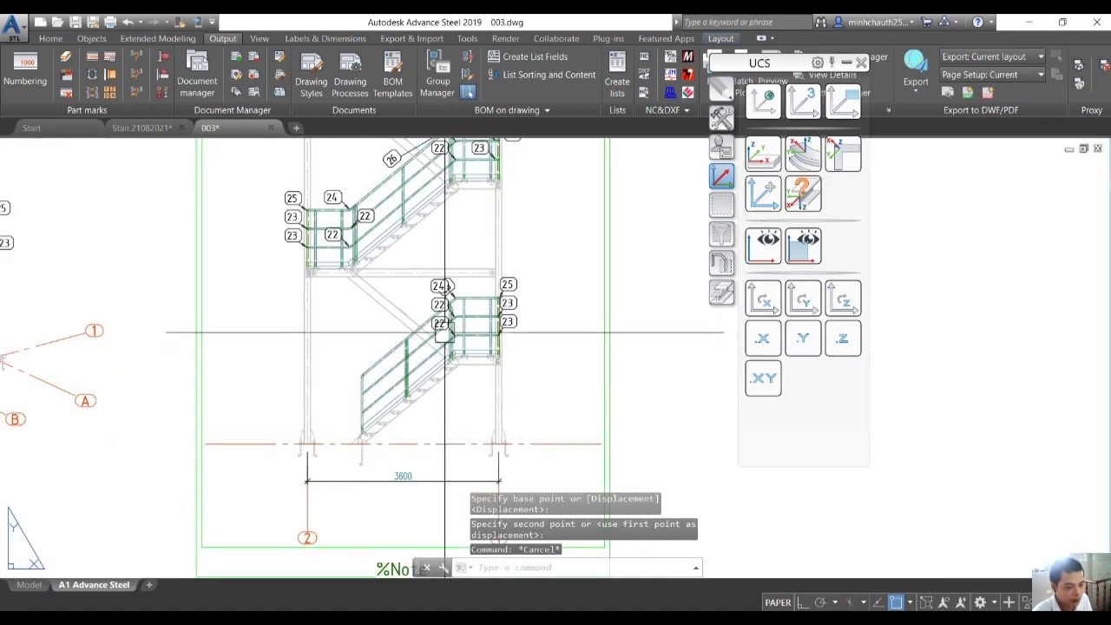
{"action": "key", "text": "Escape"}
- Examine the railing part labels and their leaders on each stair flight of the elevation view
{"action": "scroll", "coordinate": [443, 302], "scroll_direction": "down", "scroll_amount": 4}
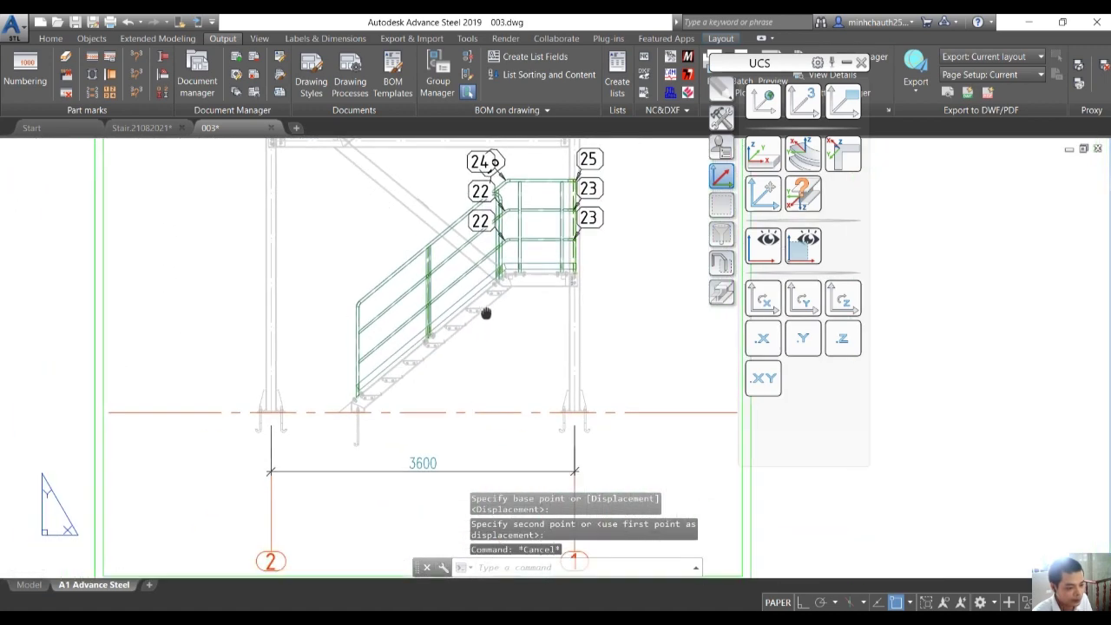
{"action": "scroll", "coordinate": [398, 304], "scroll_direction": "up", "scroll_amount": 5}
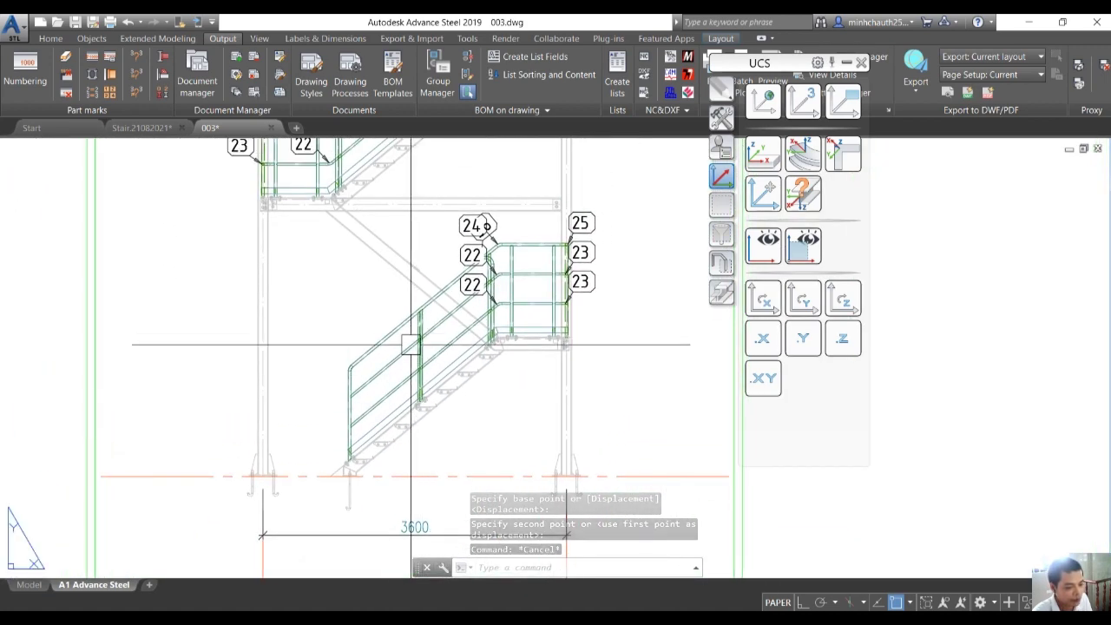
{"action": "scroll", "coordinate": [398, 303], "scroll_direction": "down", "scroll_amount": 4}
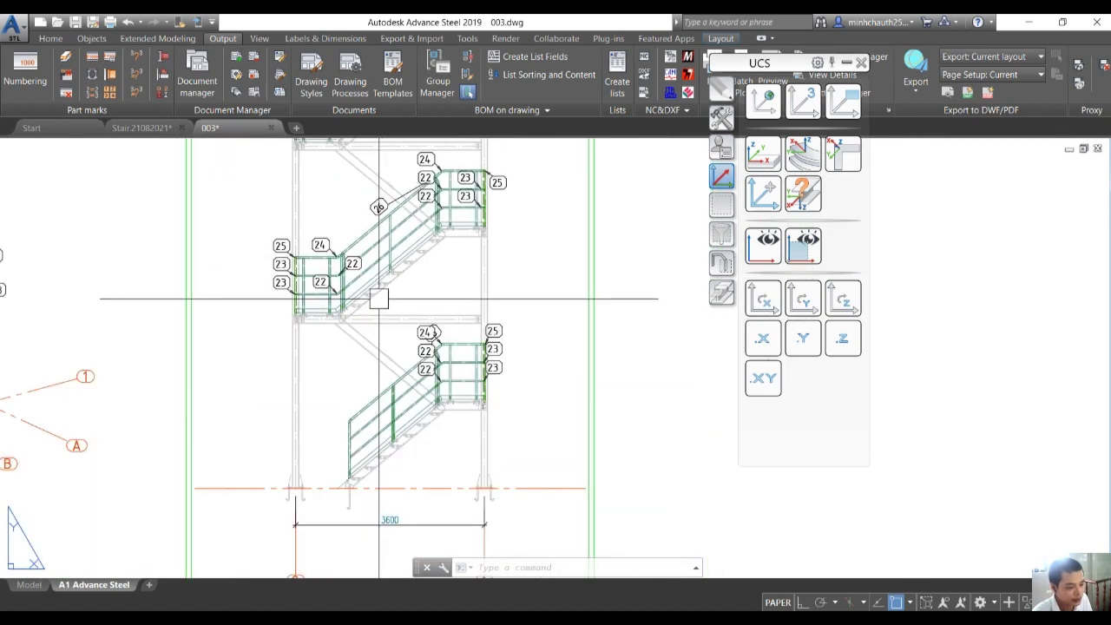
{"action": "scroll", "coordinate": [376, 298], "scroll_direction": "up", "scroll_amount": 5}
{"action": "scroll", "coordinate": [331, 244], "scroll_direction": "up", "scroll_amount": 4}
{"action": "scroll", "coordinate": [293, 241], "scroll_direction": "down", "scroll_amount": 2}
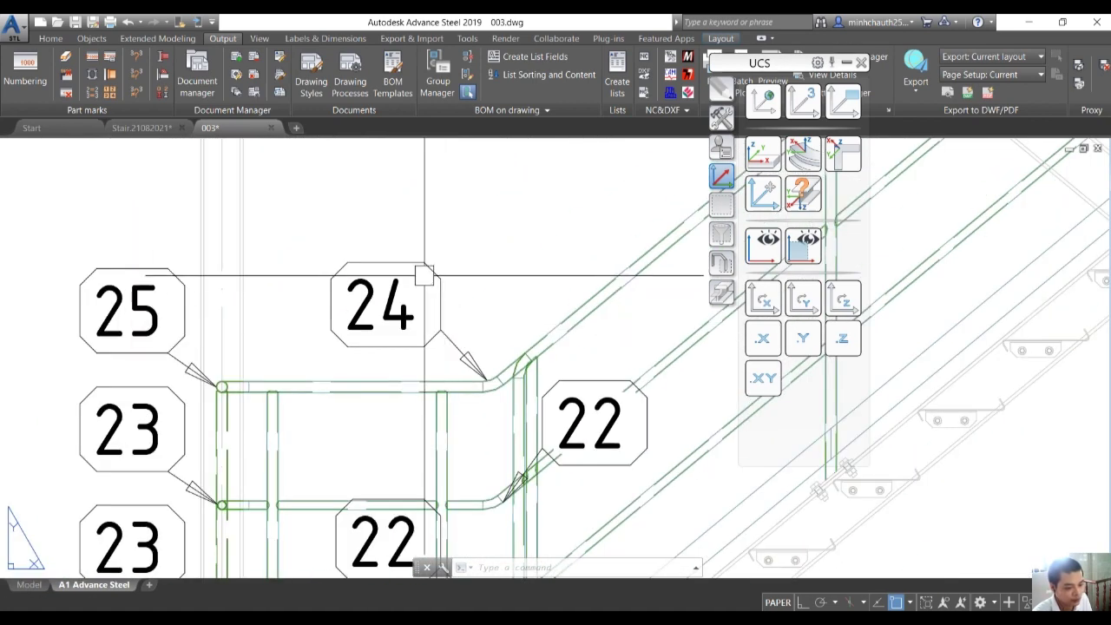
{"action": "scroll", "coordinate": [519, 400], "scroll_direction": "up", "scroll_amount": 5}
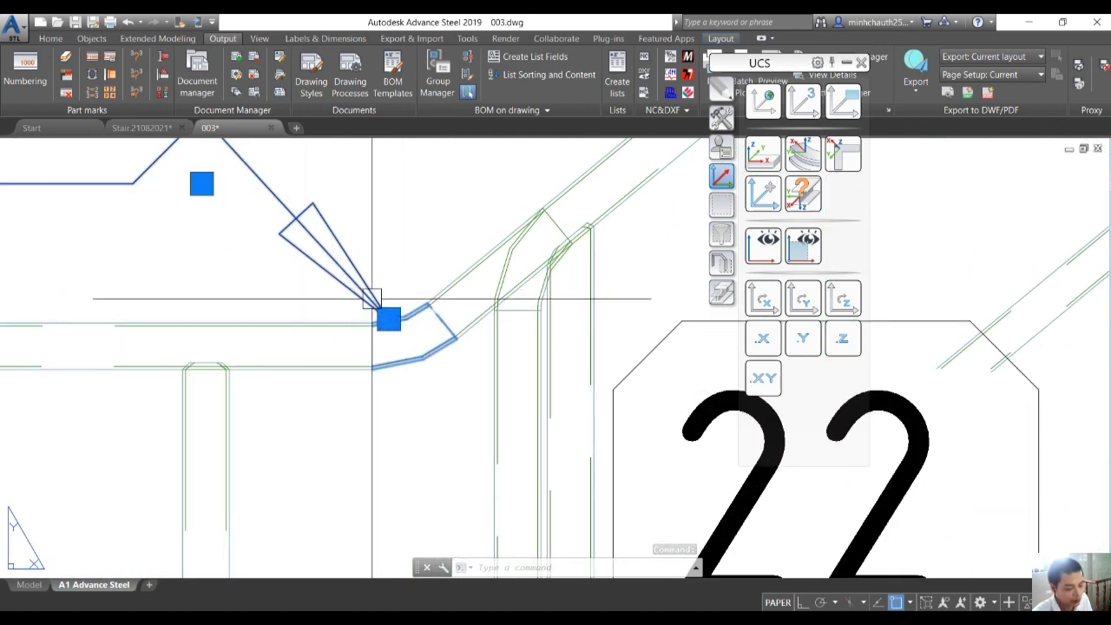
{"action": "scroll", "coordinate": [471, 268], "scroll_direction": "down", "scroll_amount": 6}
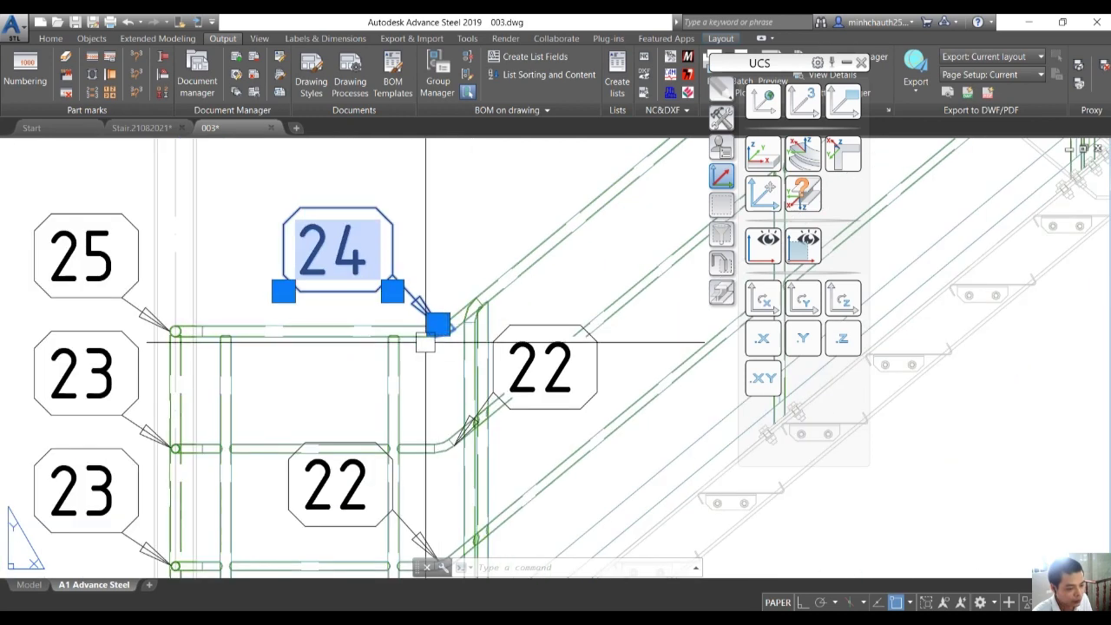
{"action": "key", "text": "Escape"}
{"action": "scroll", "coordinate": [456, 454], "scroll_direction": "down", "scroll_amount": 5}
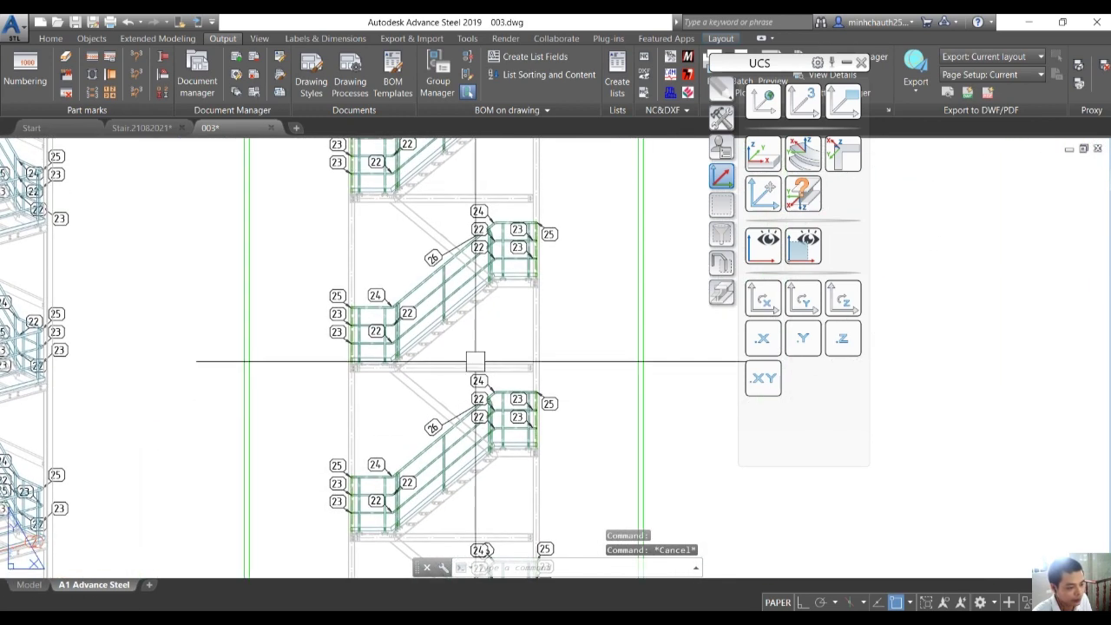
{"action": "scroll", "coordinate": [443, 234], "scroll_direction": "up", "scroll_amount": 7}
{"action": "scroll", "coordinate": [442, 234], "scroll_direction": "down", "scroll_amount": 8}
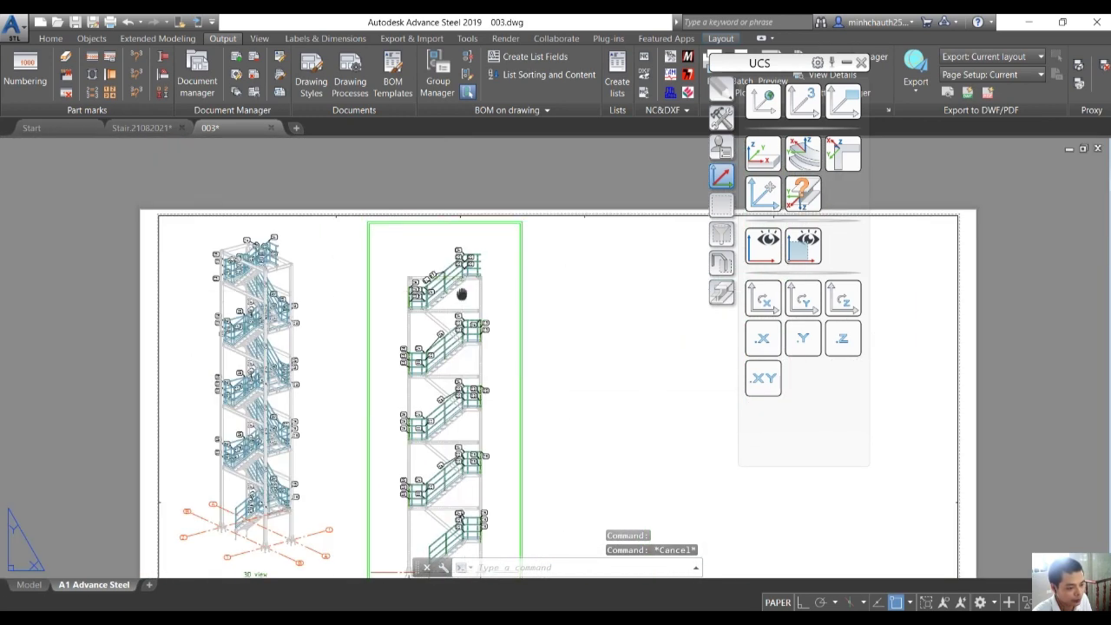
{"action": "scroll", "coordinate": [493, 267], "scroll_direction": "up", "scroll_amount": 5}
{"action": "scroll", "coordinate": [493, 268], "scroll_direction": "down", "scroll_amount": 6}
{"action": "scroll", "coordinate": [488, 354], "scroll_direction": "up", "scroll_amount": 7}
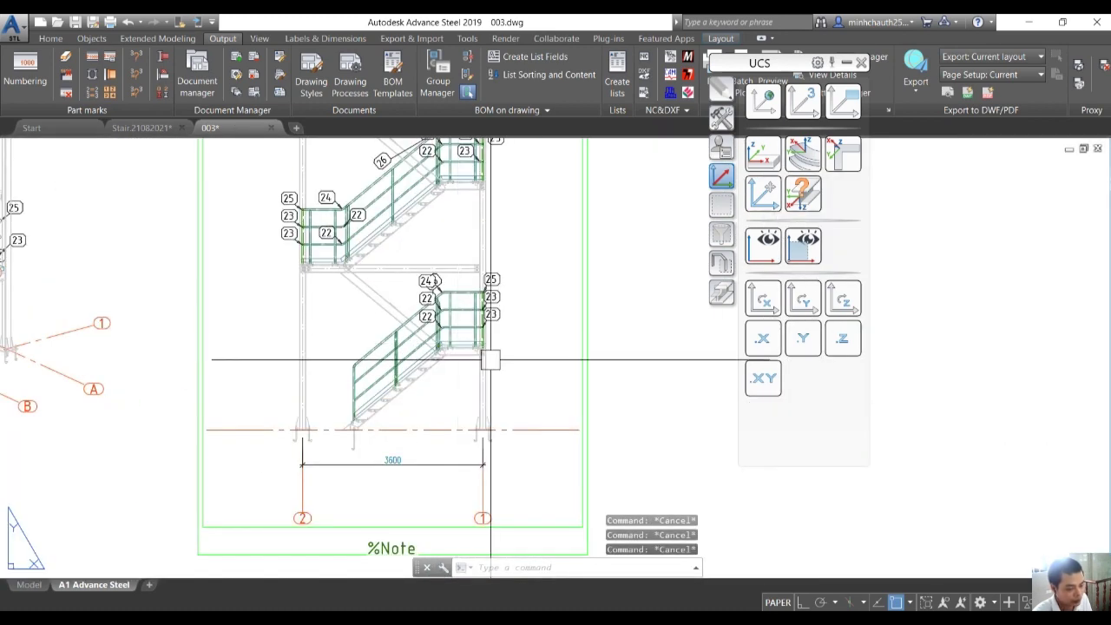
- Switch to the Stair.21082021 model and redirect the UCS Z axis at the column base along the former X direction, keeping Y vertical
{"action": "left_click", "coordinate": [141, 128]}
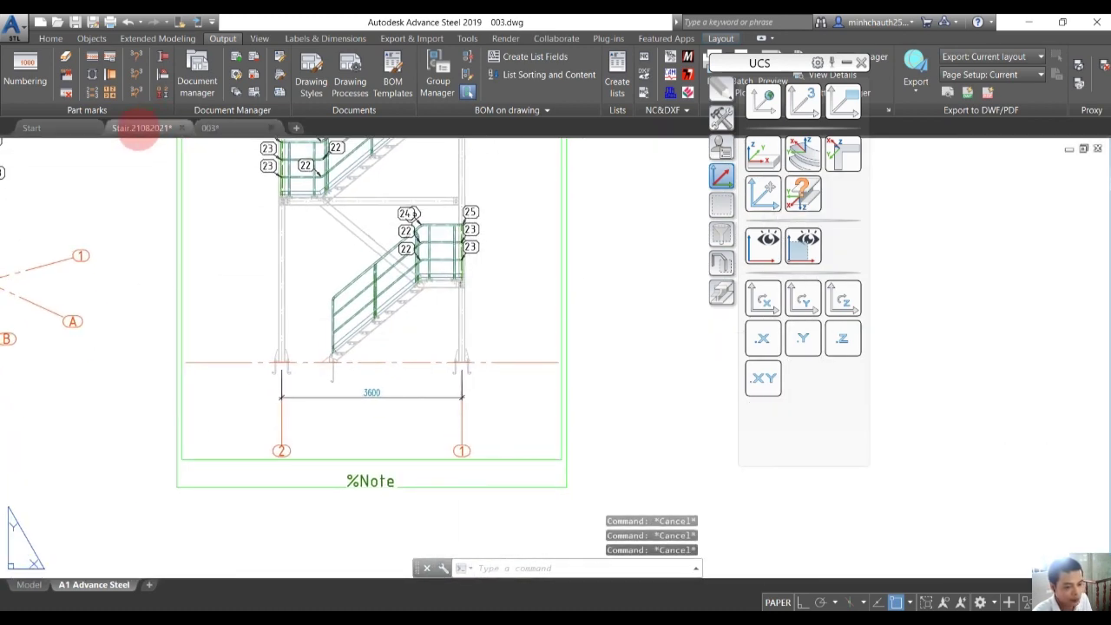
{"action": "scroll", "coordinate": [416, 444], "scroll_direction": "up", "scroll_amount": 5}
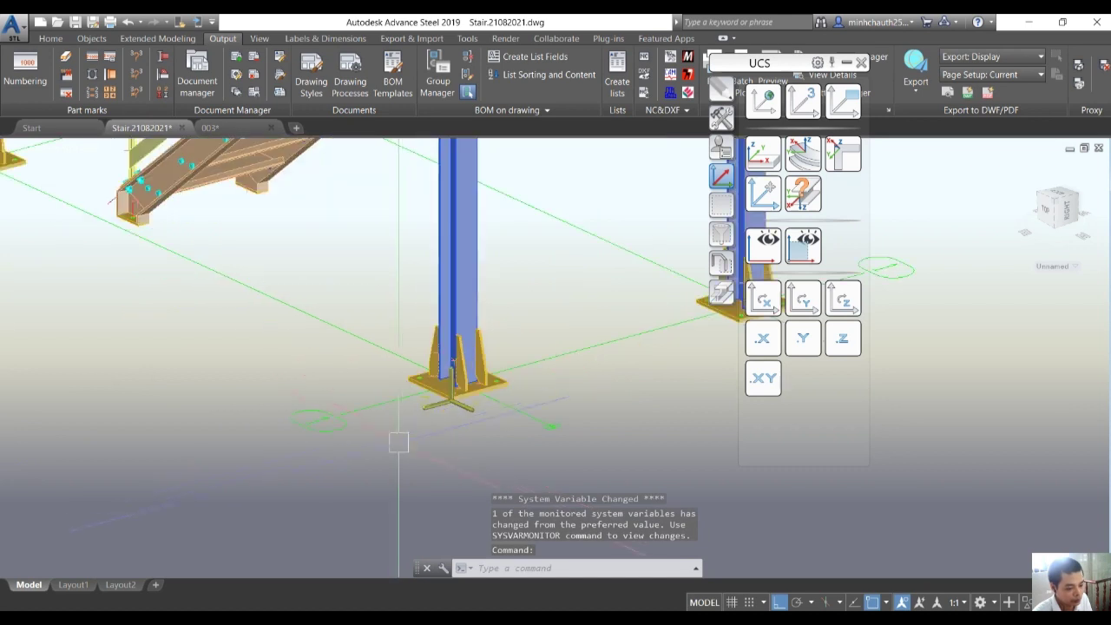
{"action": "left_click", "coordinate": [420, 409]}
{"action": "left_click", "coordinate": [421, 409]}
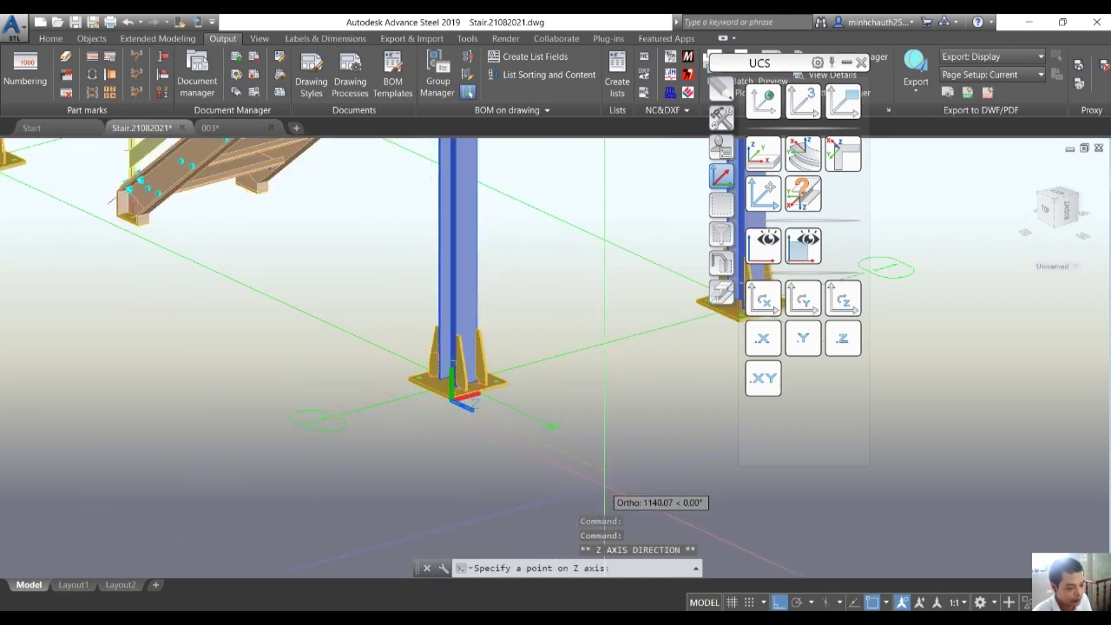
{"action": "left_click", "coordinate": [595, 473]}
{"action": "key", "text": "Escape"}
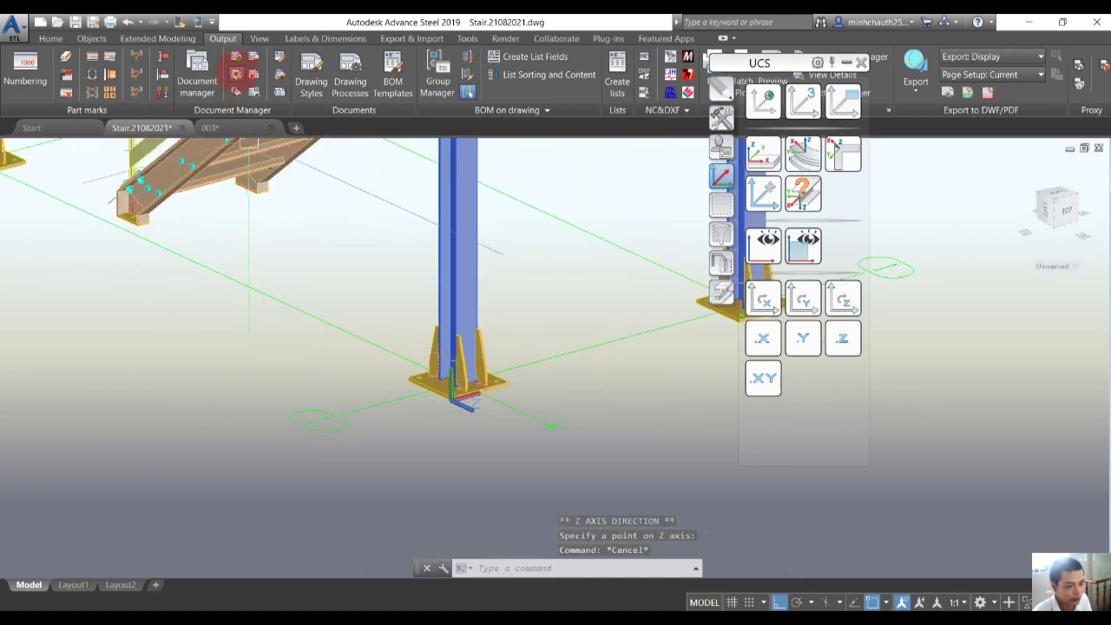
- Start another railing elevation with user style 3.6 - Plan/Elevation - Railings/Ladders, setting the detail box depth to 250 front and 1800 rear
{"action": "left_click", "coordinate": [293, 361]}
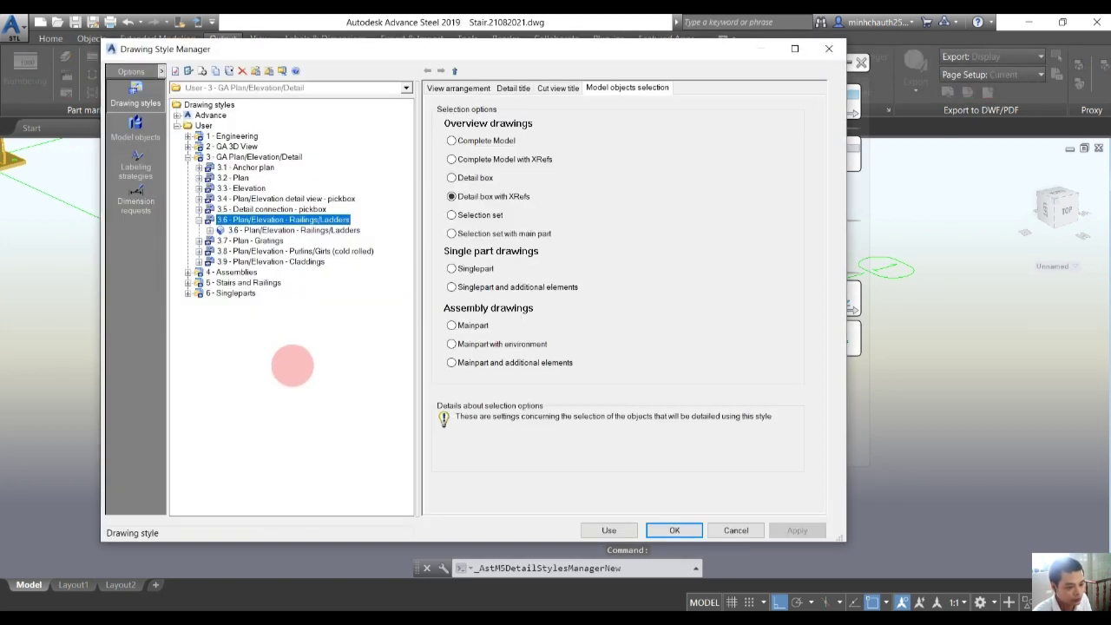
{"action": "left_click", "coordinate": [609, 530]}
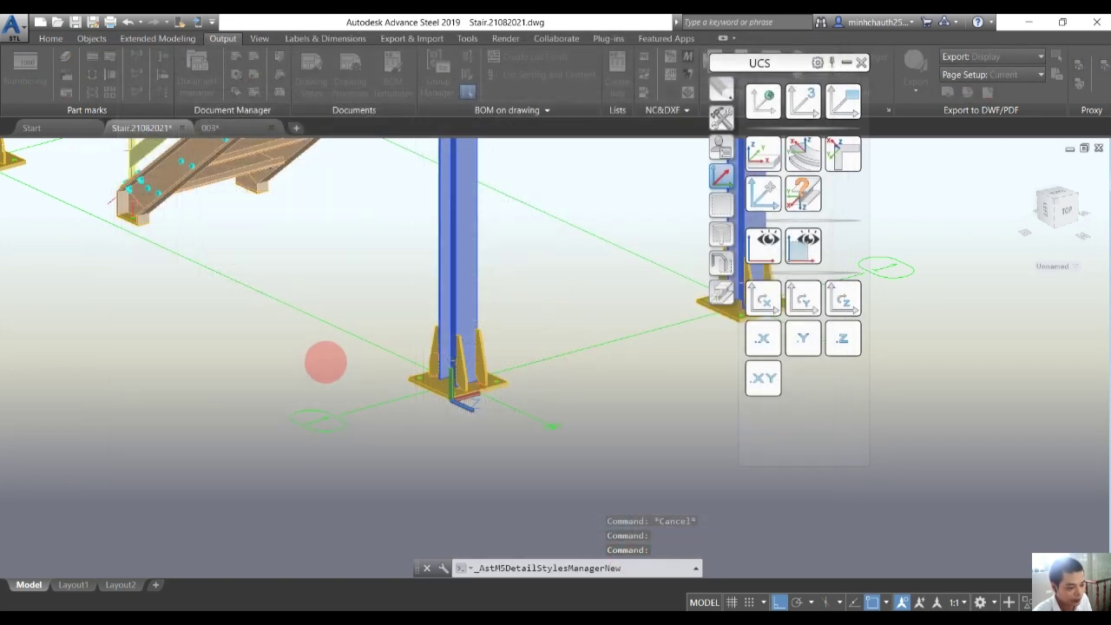
{"action": "left_click", "coordinate": [493, 357]}
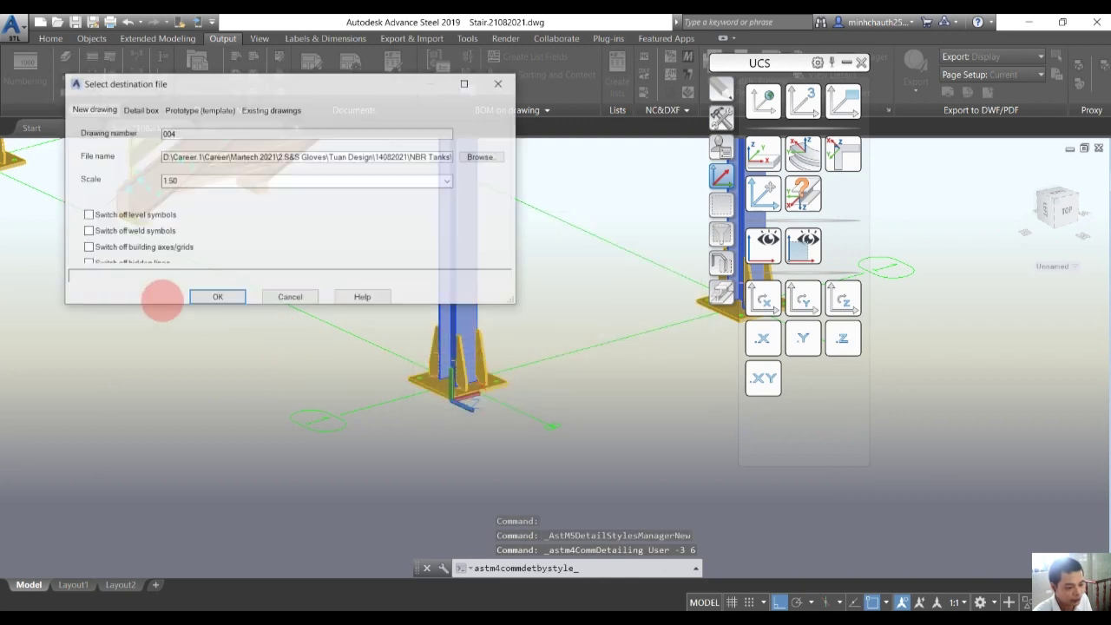
{"action": "left_click", "coordinate": [138, 110]}
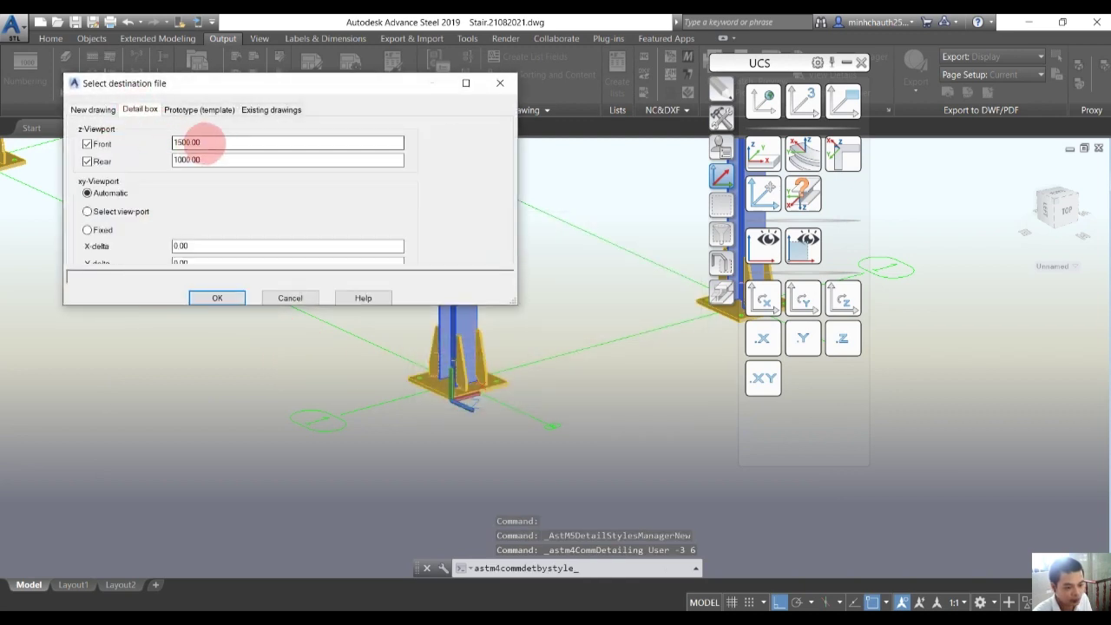
{"action": "left_click_drag", "start_coordinate": [202, 143], "coordinate": [156, 144]}
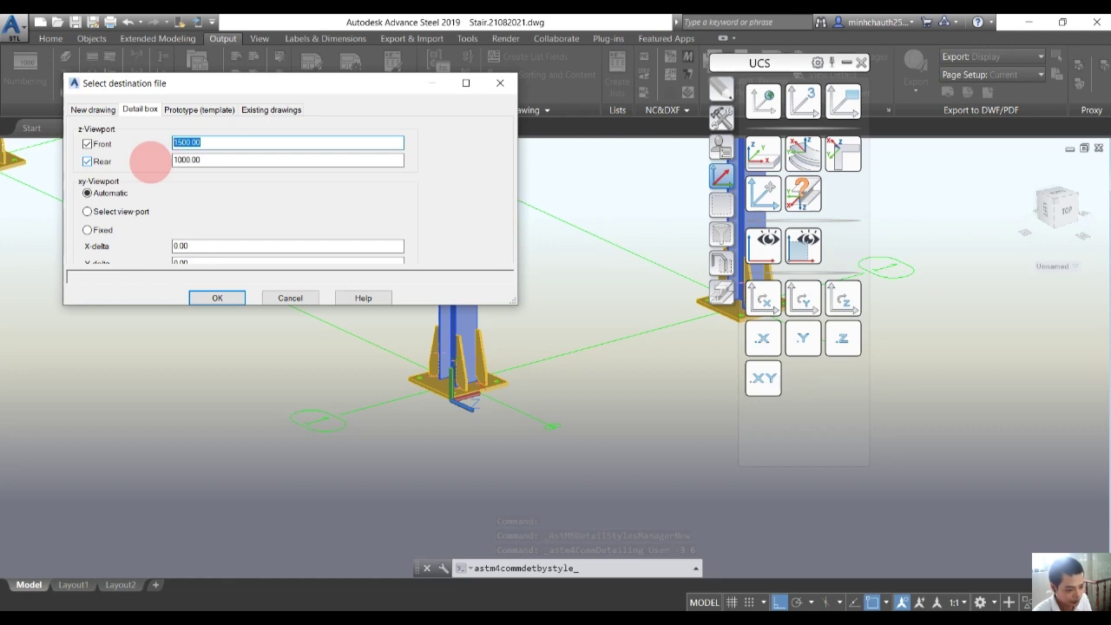
{"action": "type", "text": "2"}
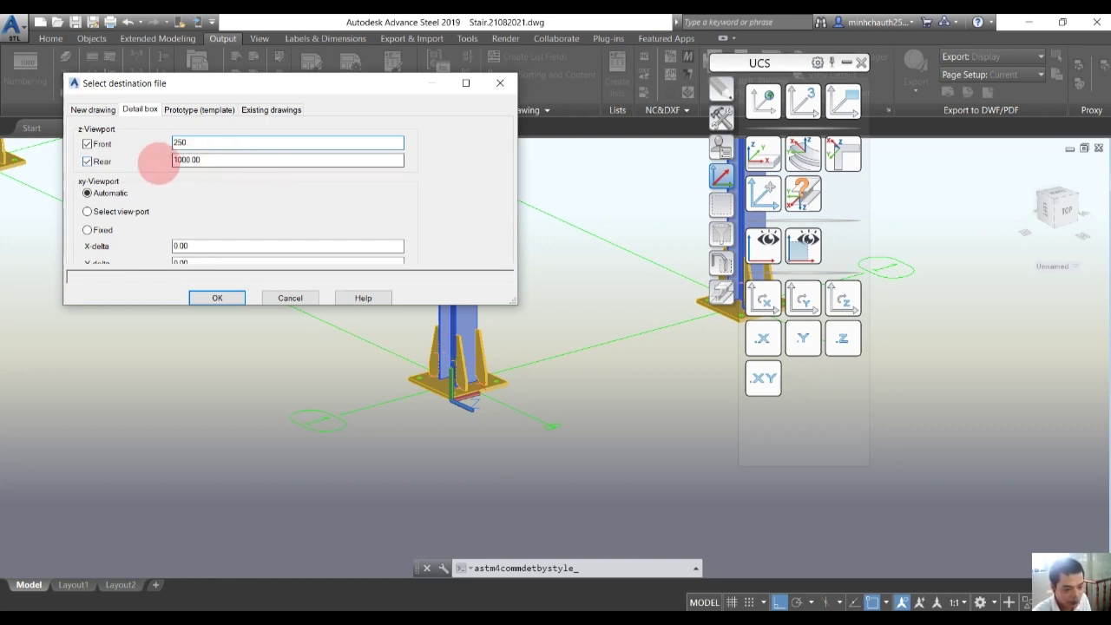
{"action": "type", "text": "50"}
{"action": "left_click_drag", "start_coordinate": [213, 160], "coordinate": [102, 162]}
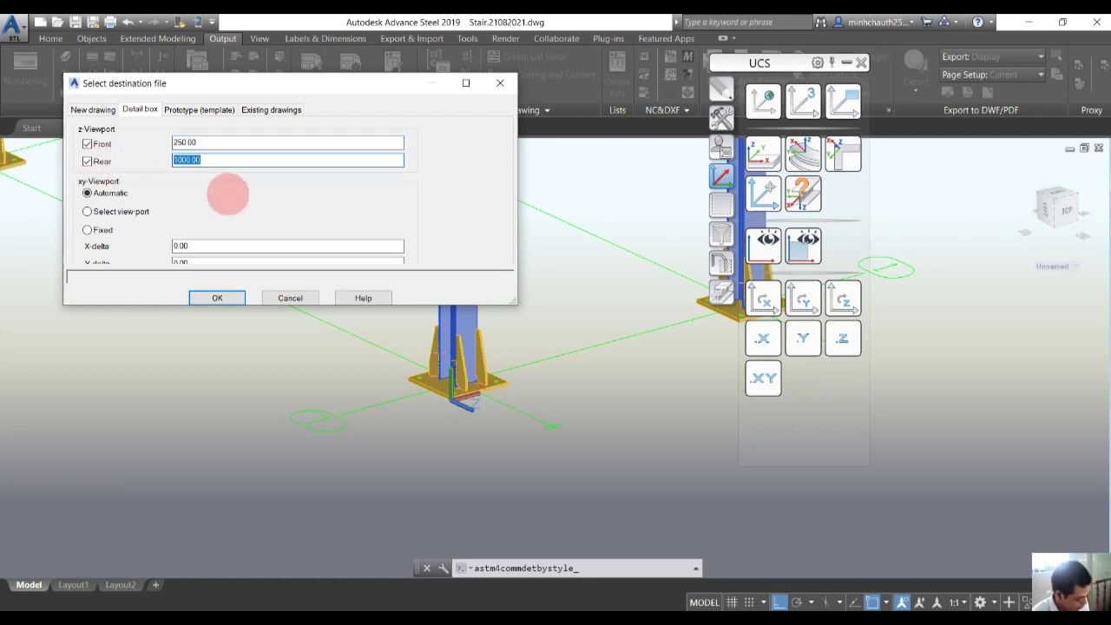
{"action": "type", "text": "1800"}
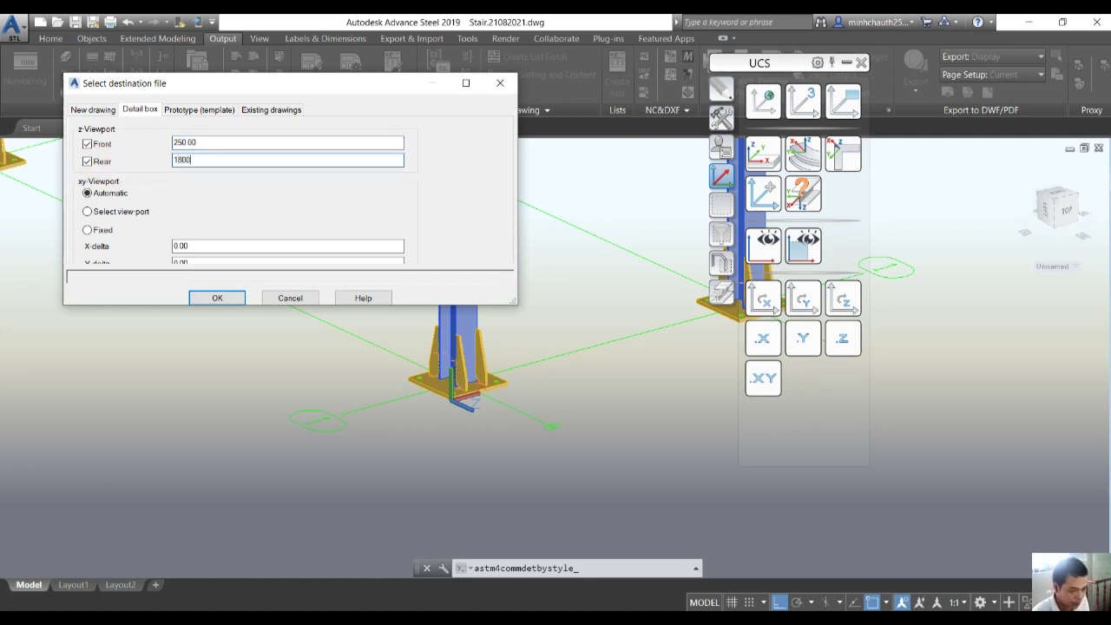
- Output the railing elevation to the existing drawing 003.dwg and close the Drawing Style Manager
{"action": "left_click", "coordinate": [270, 109]}
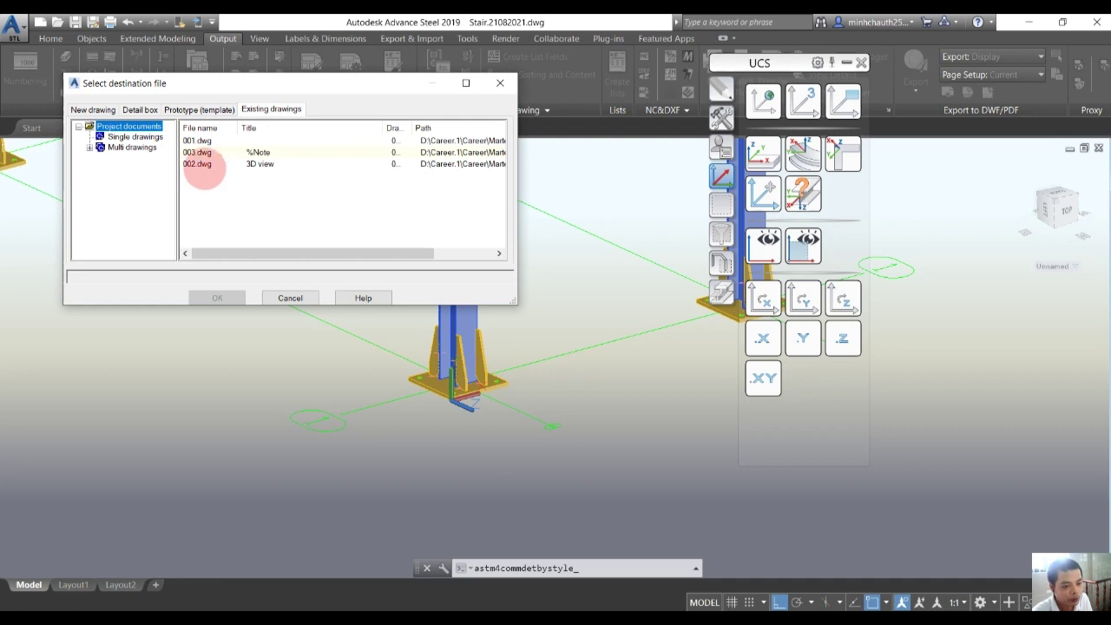
{"action": "left_click", "coordinate": [197, 153]}
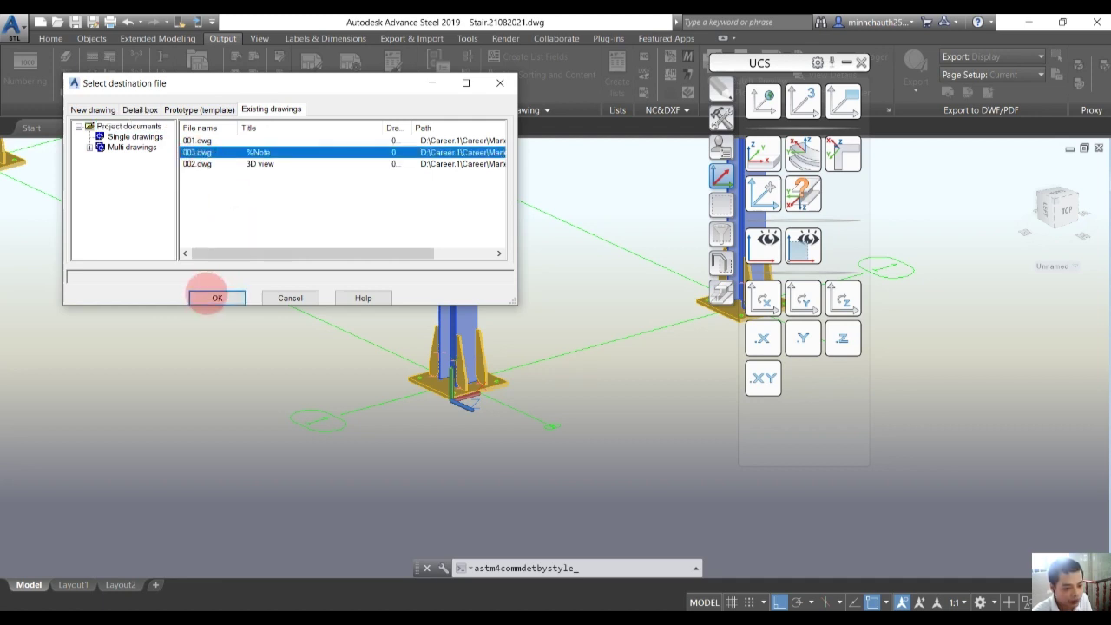
{"action": "left_click", "coordinate": [217, 298]}
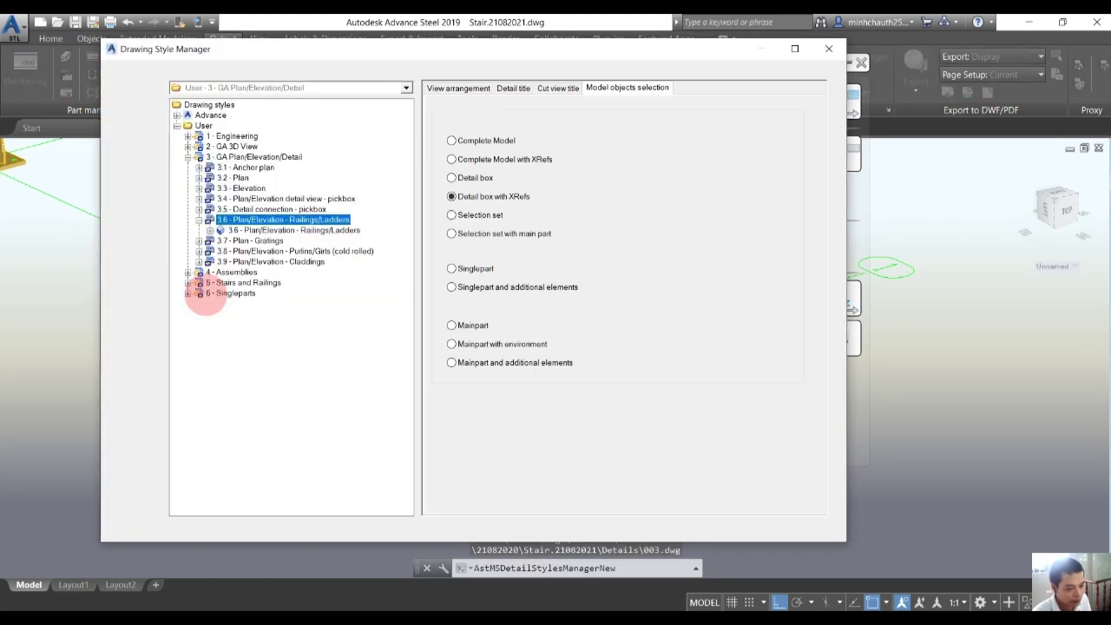
{"action": "left_click", "coordinate": [668, 528]}
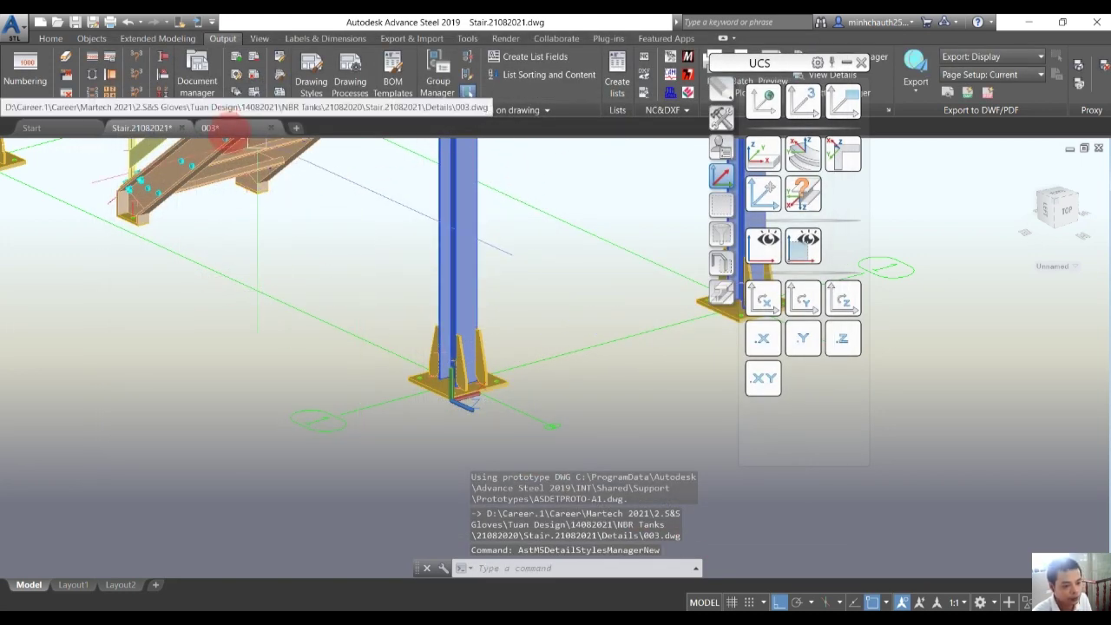
- Switch to drawing 003 and examine the railing part labels on the stair flights and landings of the new side elevation
{"action": "left_click", "coordinate": [210, 128]}
{"action": "scroll", "coordinate": [227, 347], "scroll_direction": "down", "scroll_amount": 2}
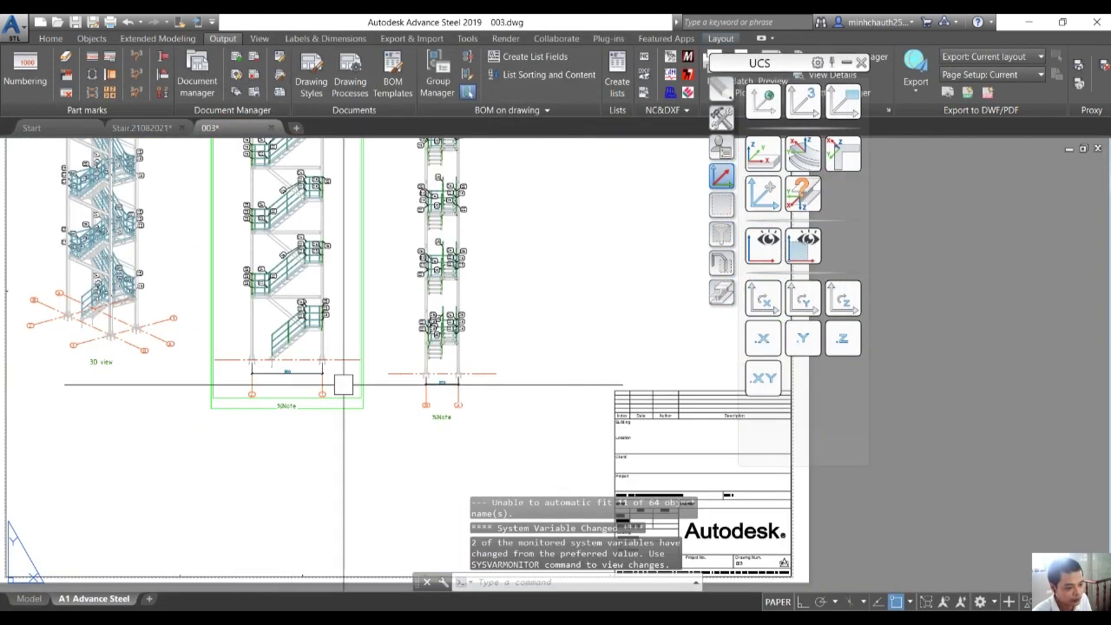
{"action": "scroll", "coordinate": [512, 337], "scroll_direction": "up", "scroll_amount": 3}
{"action": "scroll", "coordinate": [325, 342], "scroll_direction": "up", "scroll_amount": 4}
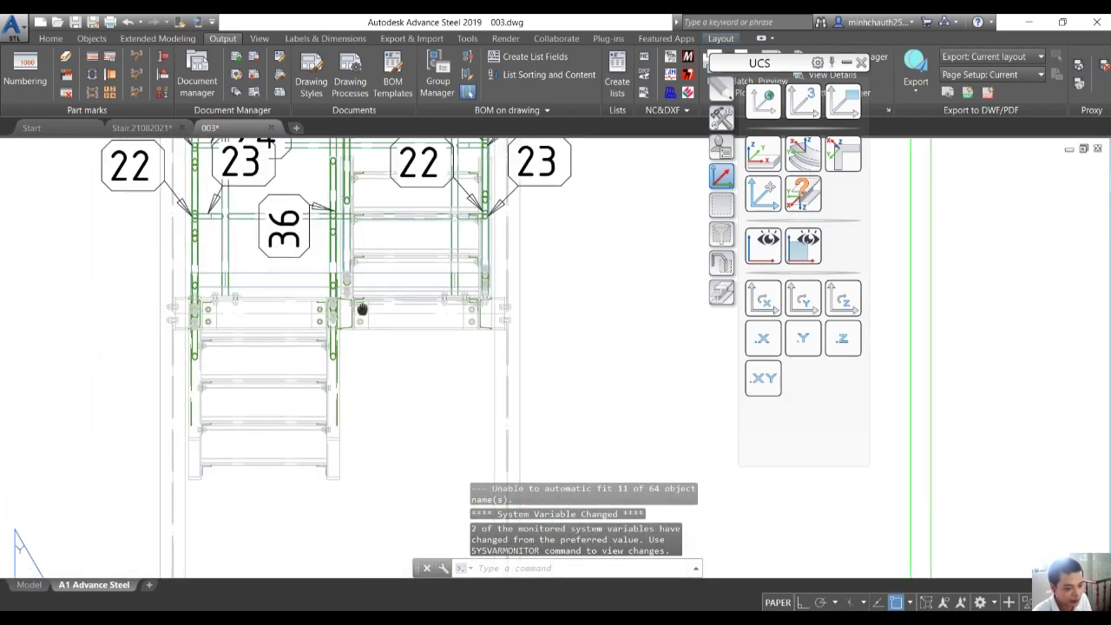
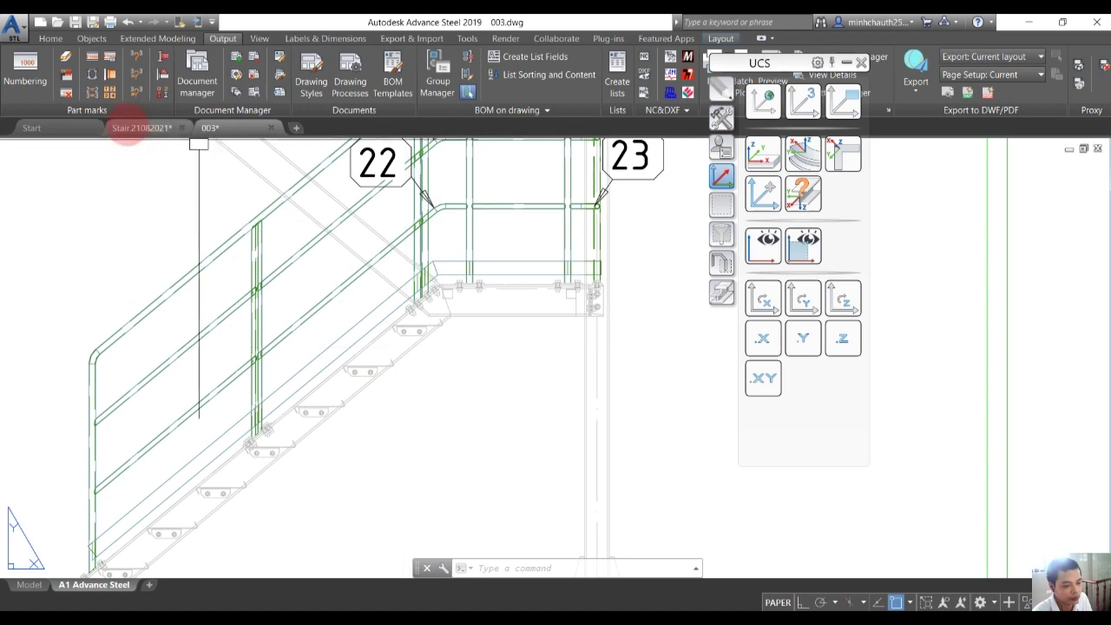
- Return to the Stair.21082021 model and reorient the column-base UCS so Z points opposite the former X direction, keeping Y vertical
{"action": "left_click", "coordinate": [142, 127]}
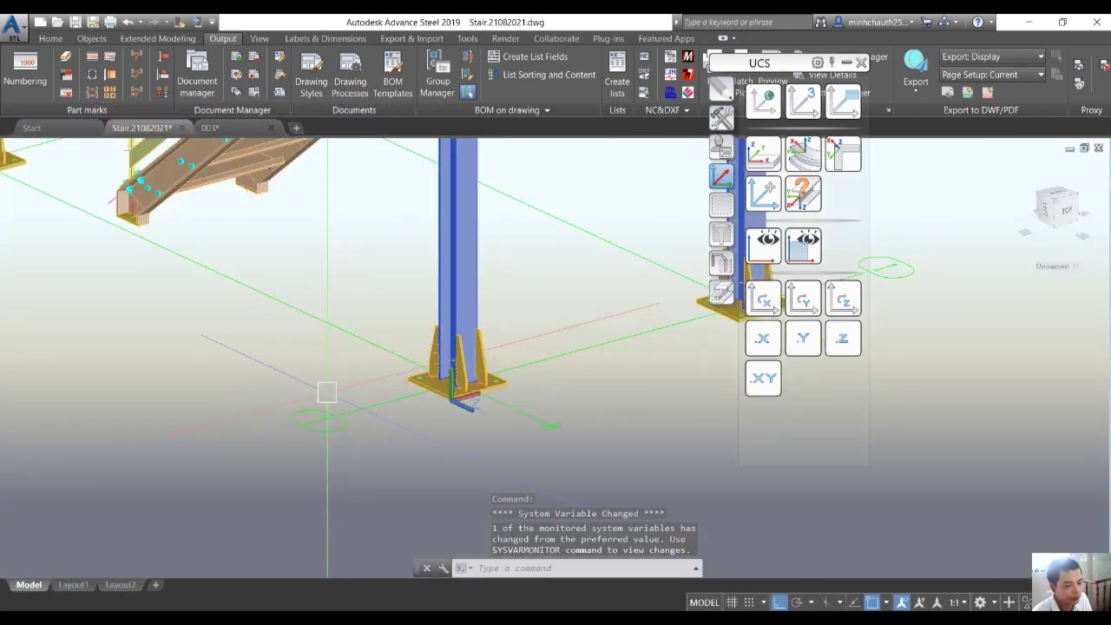
{"action": "scroll", "coordinate": [326, 392], "scroll_direction": "down", "scroll_amount": 4}
{"action": "scroll", "coordinate": [374, 392], "scroll_direction": "up", "scroll_amount": 6}
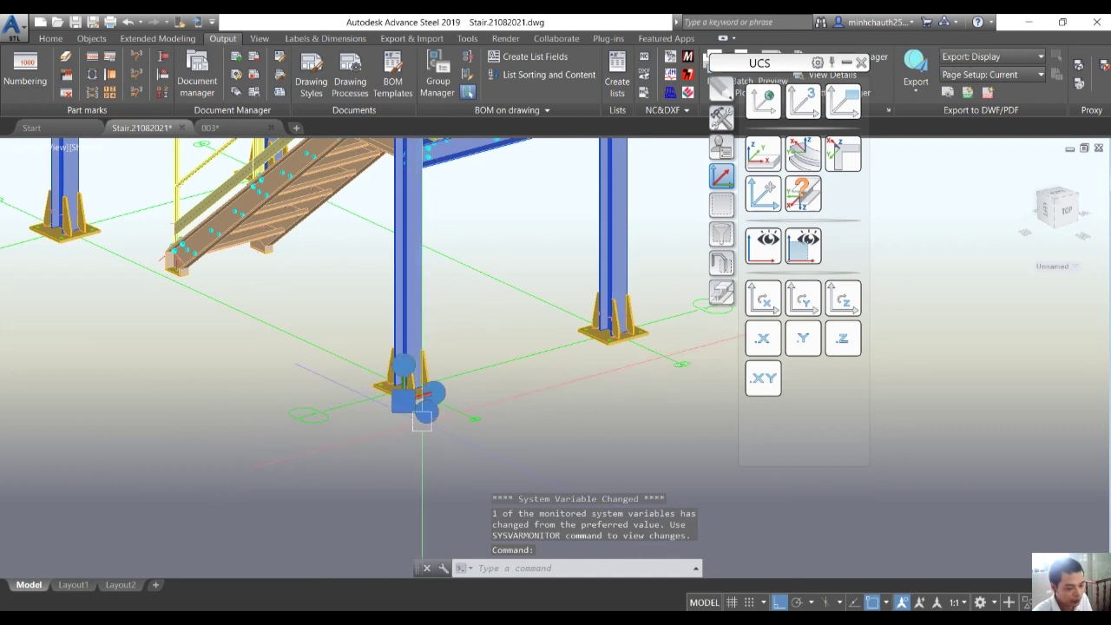
{"action": "left_click", "coordinate": [425, 406]}
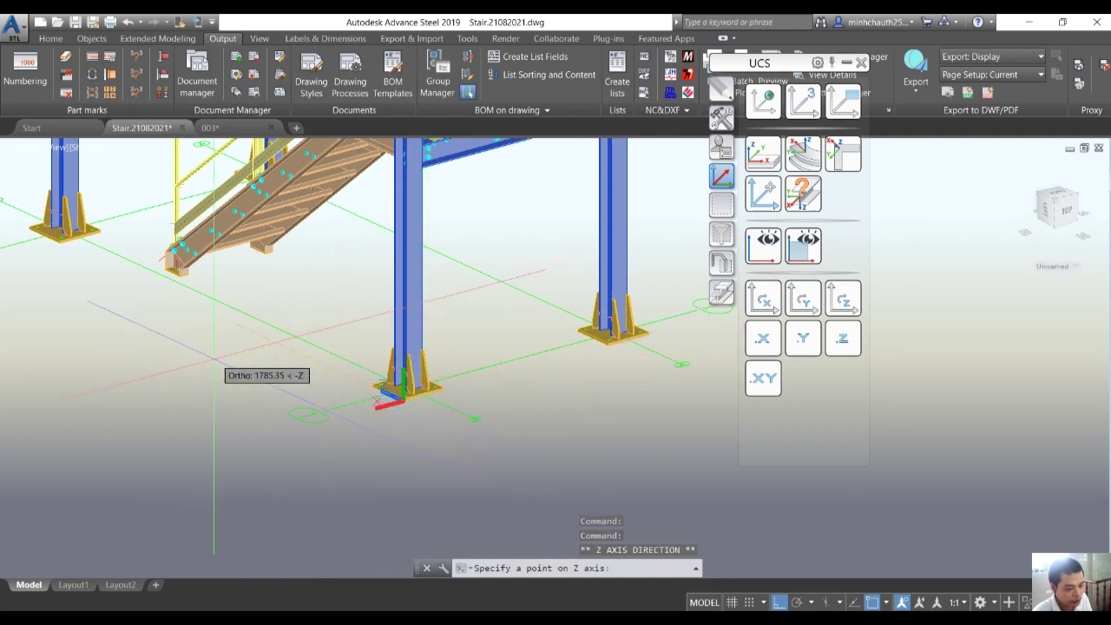
{"action": "key", "text": "Escape"}
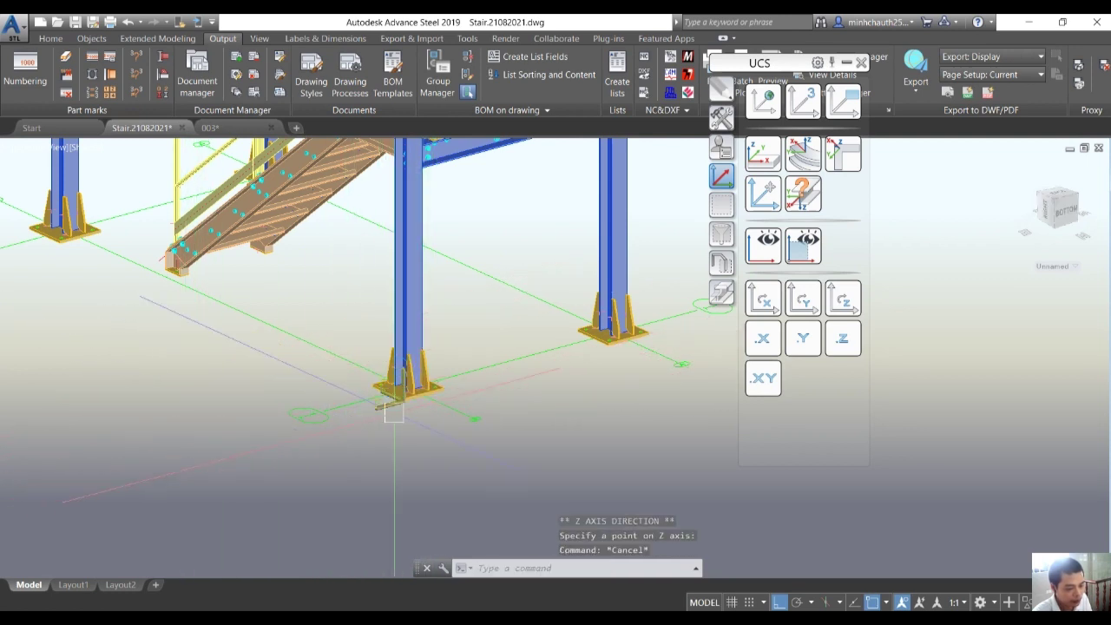
{"action": "scroll", "coordinate": [393, 413], "scroll_direction": "up", "scroll_amount": 2}
{"action": "left_click", "coordinate": [382, 404]}
{"action": "left_click", "coordinate": [394, 381]}
{"action": "left_click", "coordinate": [277, 475]}
{"action": "key", "text": "Escape"}
{"action": "key", "text": "Escape"}
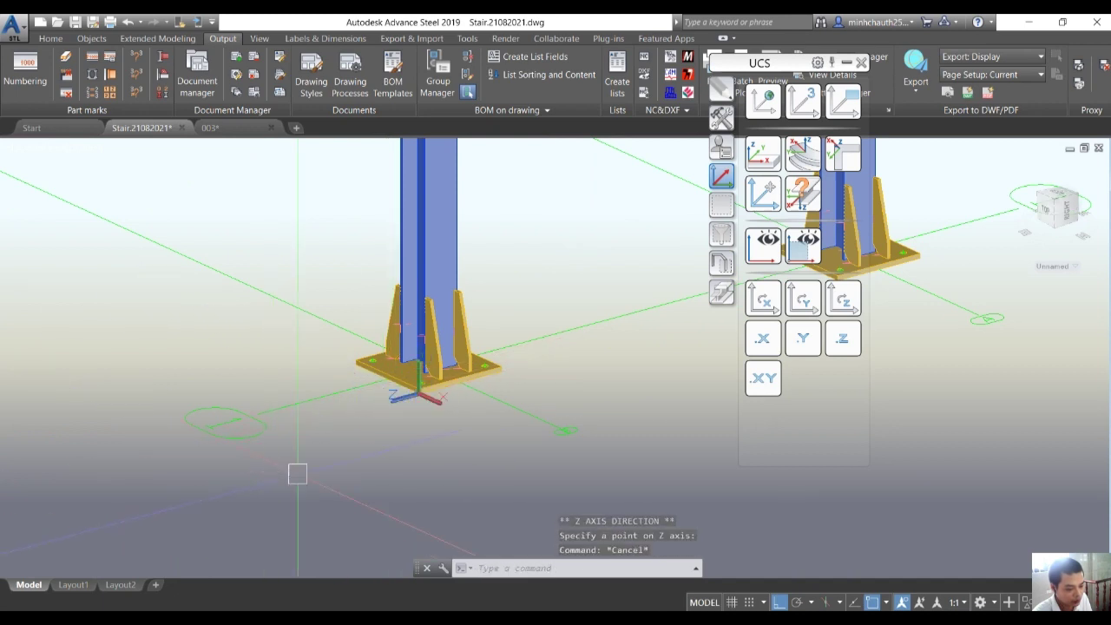
{"action": "scroll", "coordinate": [382, 457], "scroll_direction": "down", "scroll_amount": 2}
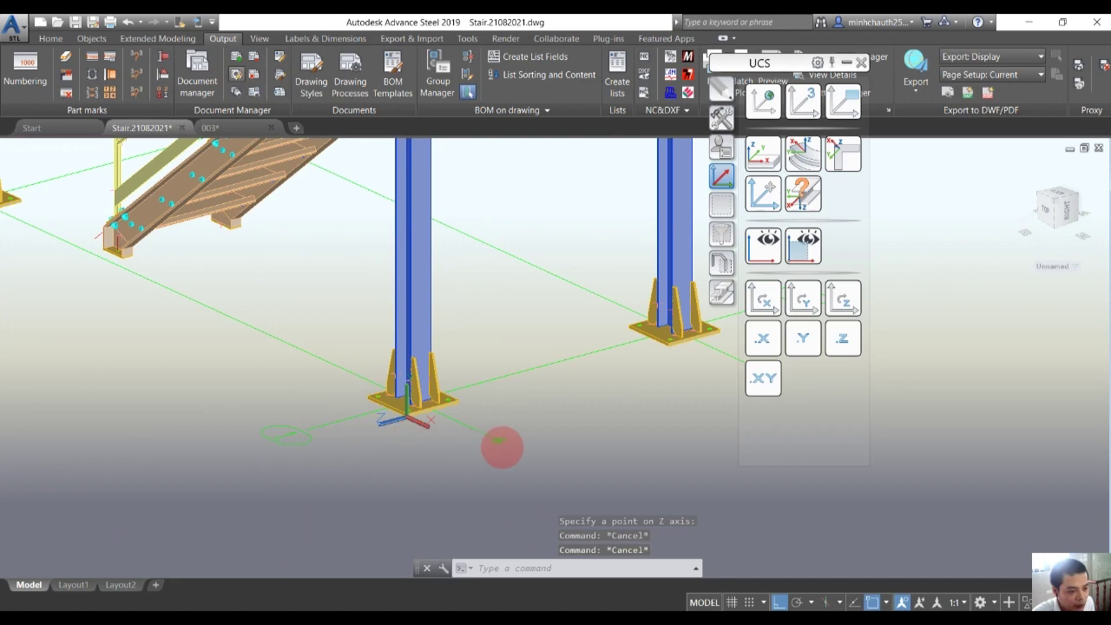
- Start a detail with user style 5.1 - Stair, using the near stringer of the lowest stair flight as the model object
{"action": "key", "text": "space"}
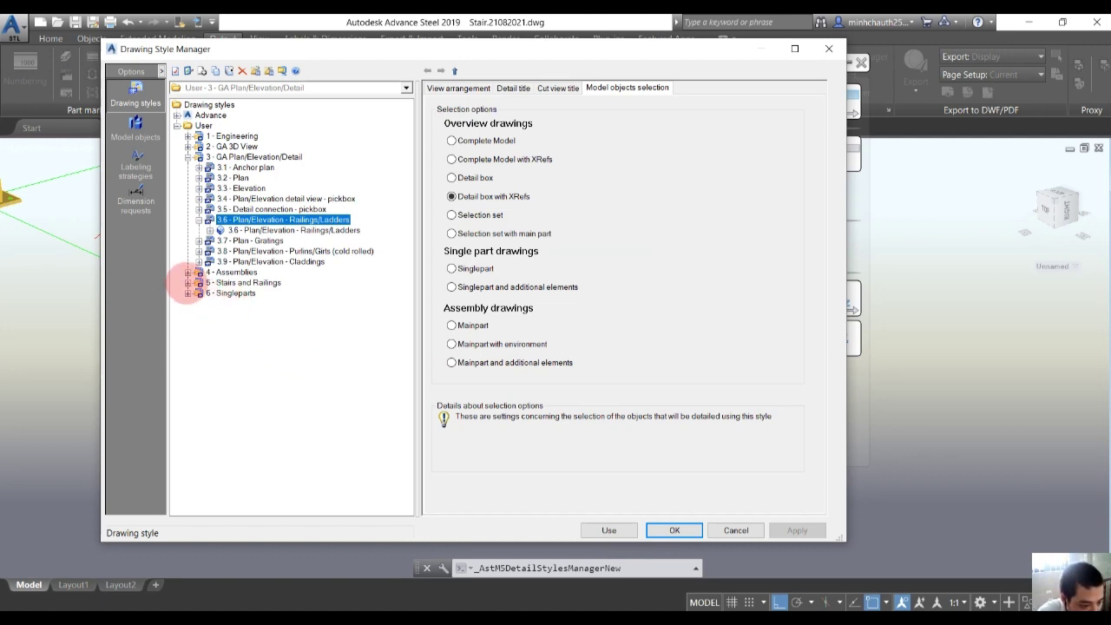
{"action": "left_click", "coordinate": [187, 282]}
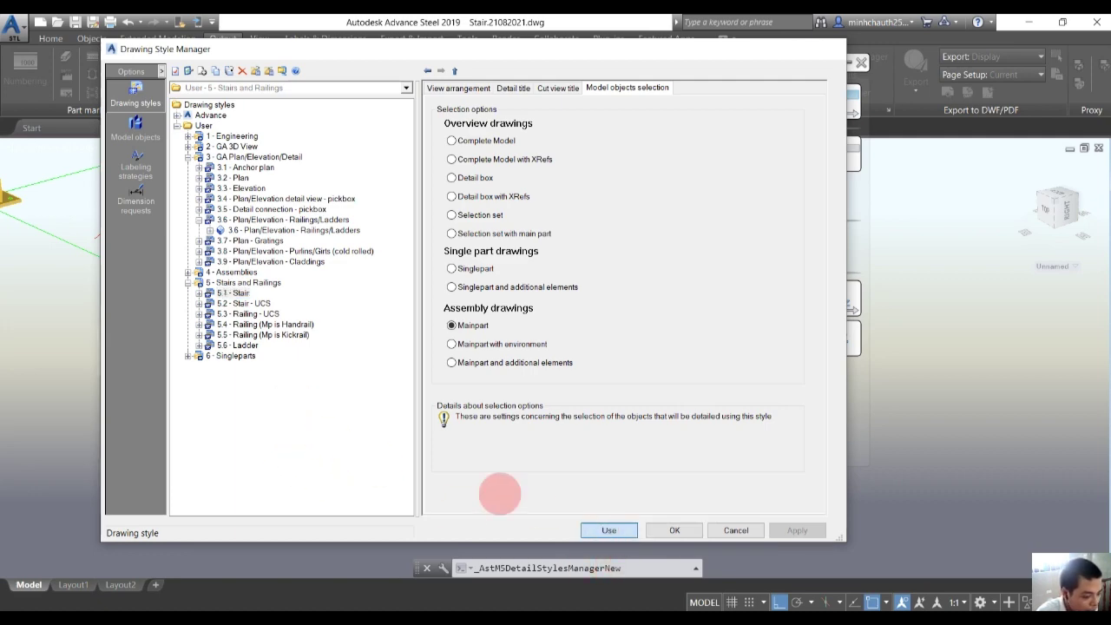
{"action": "left_click", "coordinate": [608, 529]}
{"action": "scroll", "coordinate": [295, 321], "scroll_direction": "up", "scroll_amount": 5}
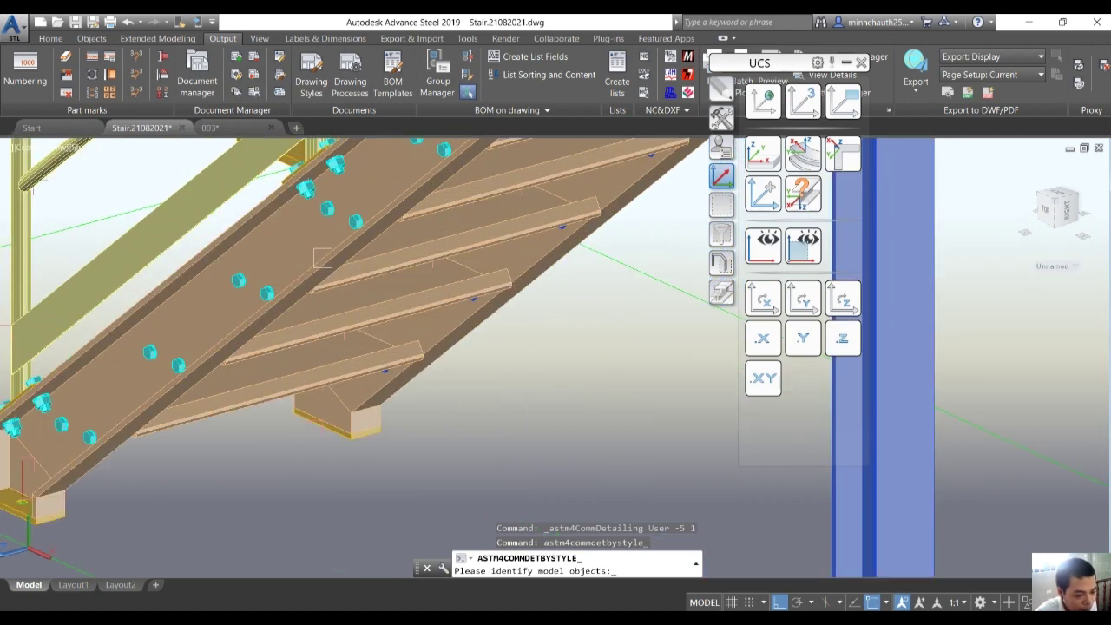
{"action": "scroll", "coordinate": [322, 258], "scroll_direction": "down", "scroll_amount": 3}
{"action": "scroll", "coordinate": [325, 279], "scroll_direction": "up", "scroll_amount": 3}
{"action": "scroll", "coordinate": [320, 289], "scroll_direction": "down", "scroll_amount": 3}
{"action": "scroll", "coordinate": [326, 297], "scroll_direction": "up", "scroll_amount": 2}
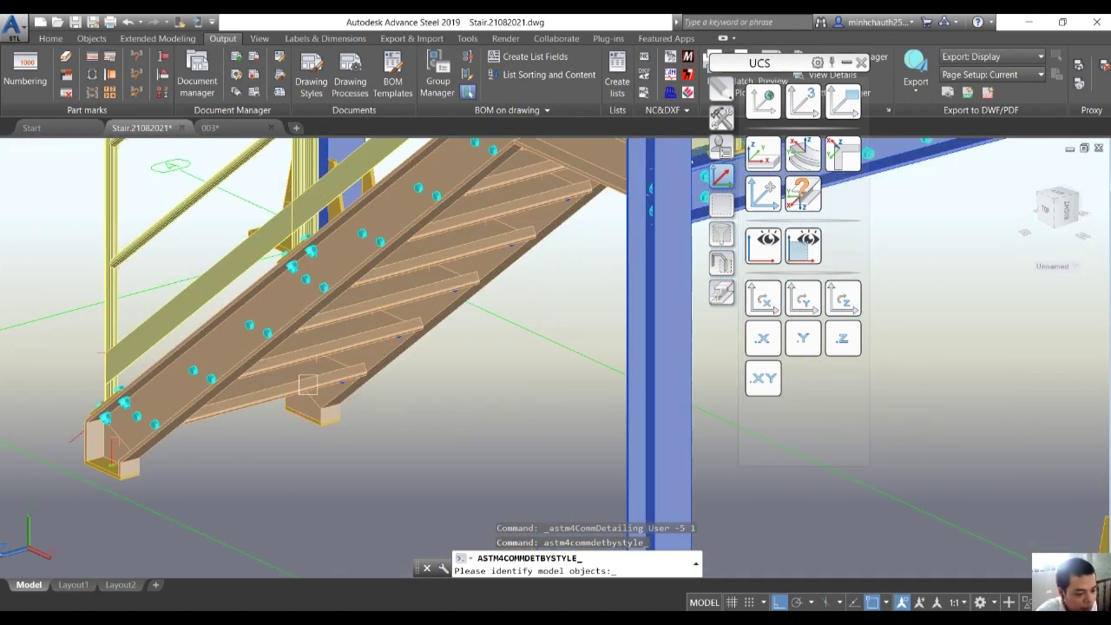
{"action": "middle_click_drag", "start_coordinate": [308, 383], "coordinate": [363, 335]}
{"action": "scroll", "coordinate": [312, 304], "scroll_direction": "up", "scroll_amount": 3}
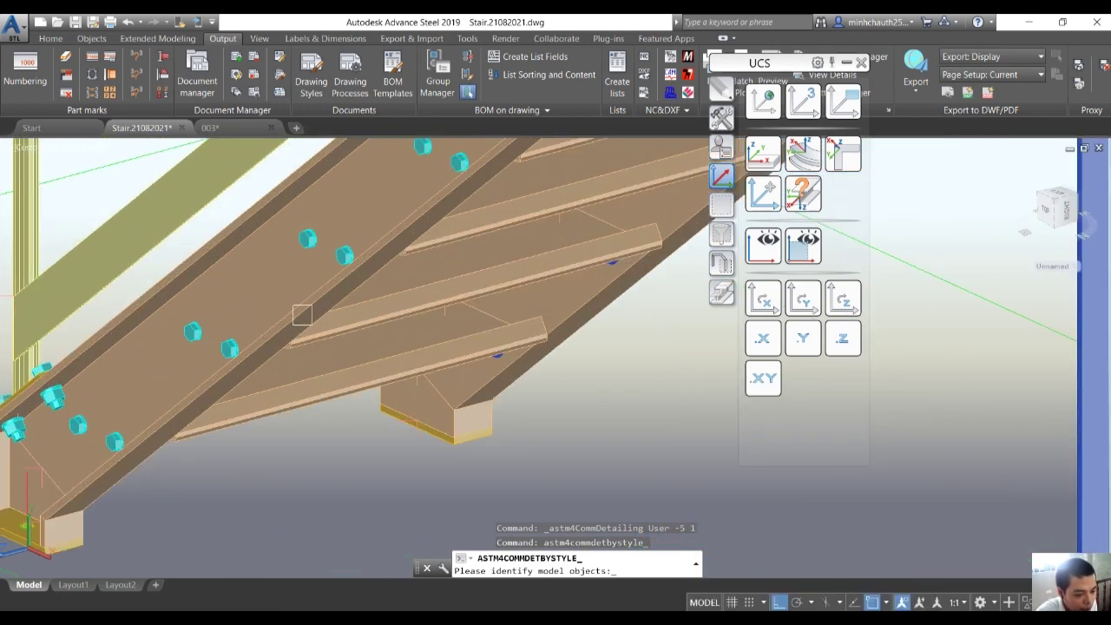
{"action": "left_click", "coordinate": [310, 292]}
{"action": "scroll", "coordinate": [252, 302], "scroll_direction": "down", "scroll_amount": 4}
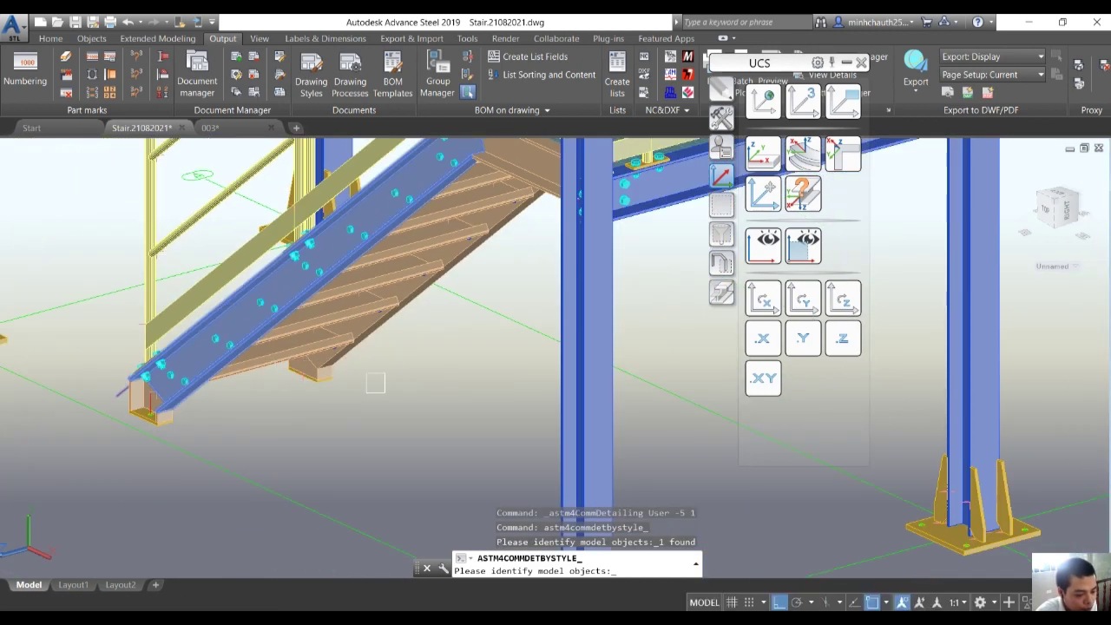
{"action": "right_click", "coordinate": [405, 375]}
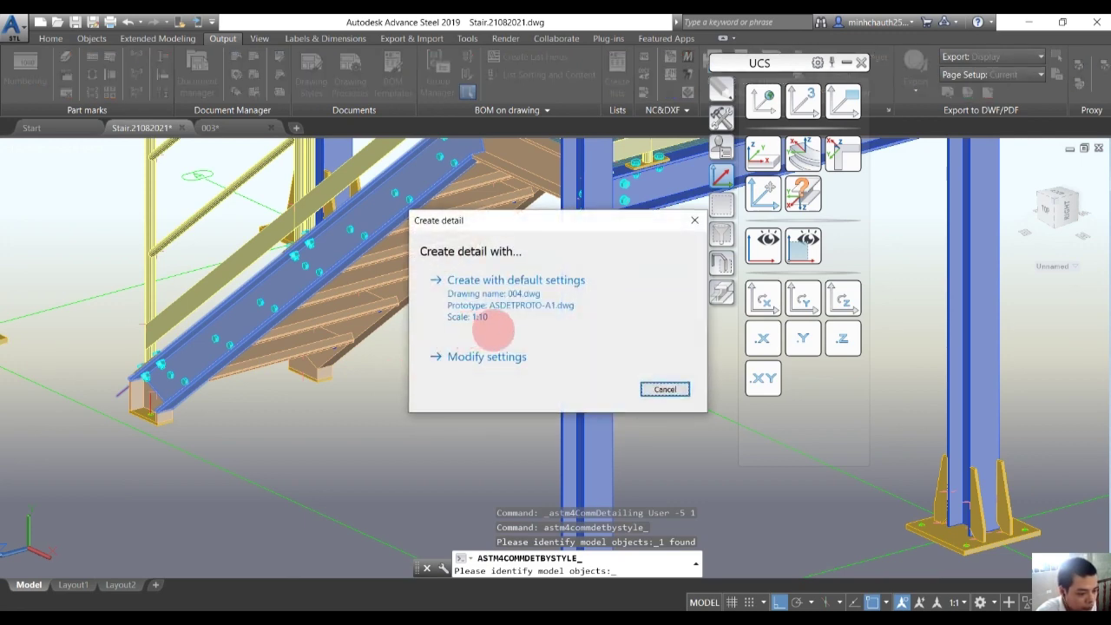
- Modify the detail settings to output the stair detail to the existing drawing 003.dwg, and switch to that drawing
{"action": "left_click", "coordinate": [503, 357]}
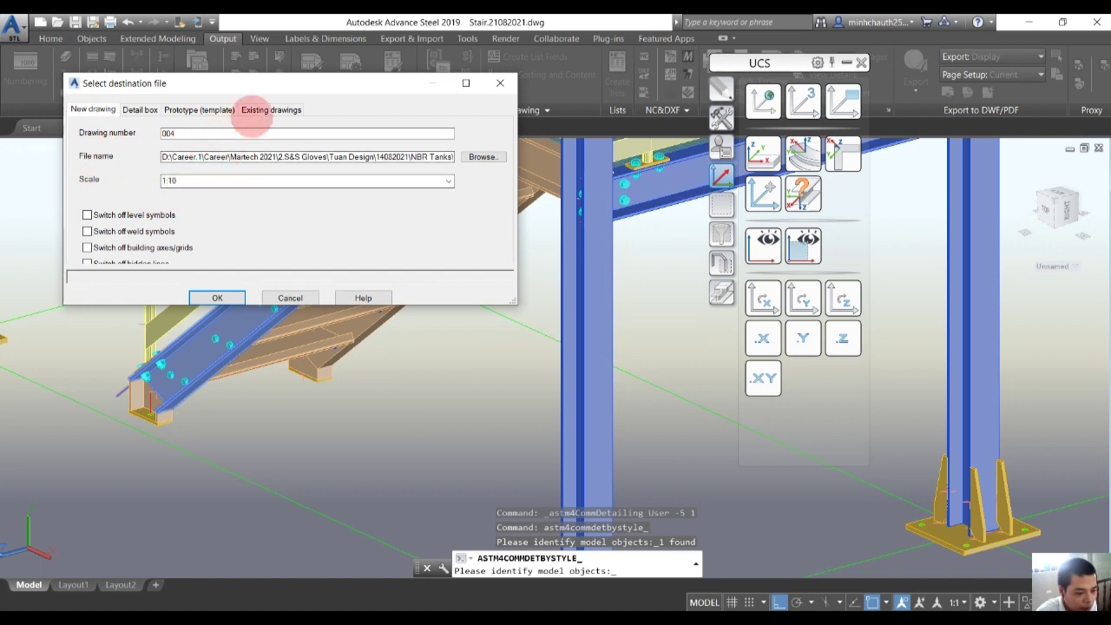
{"action": "left_click", "coordinate": [260, 110]}
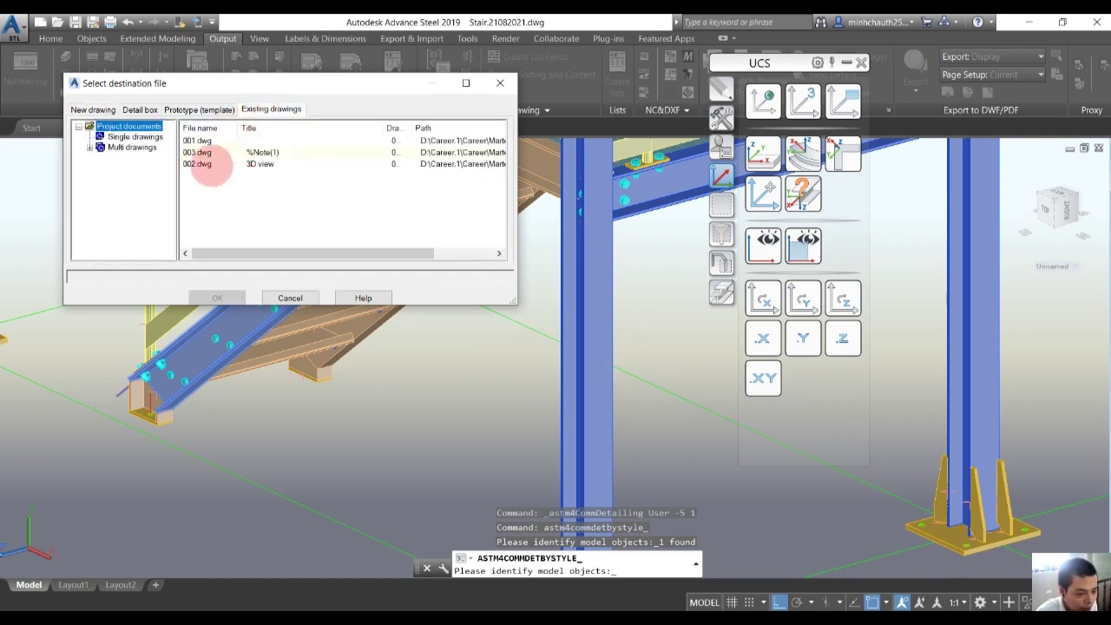
{"action": "left_click", "coordinate": [197, 153]}
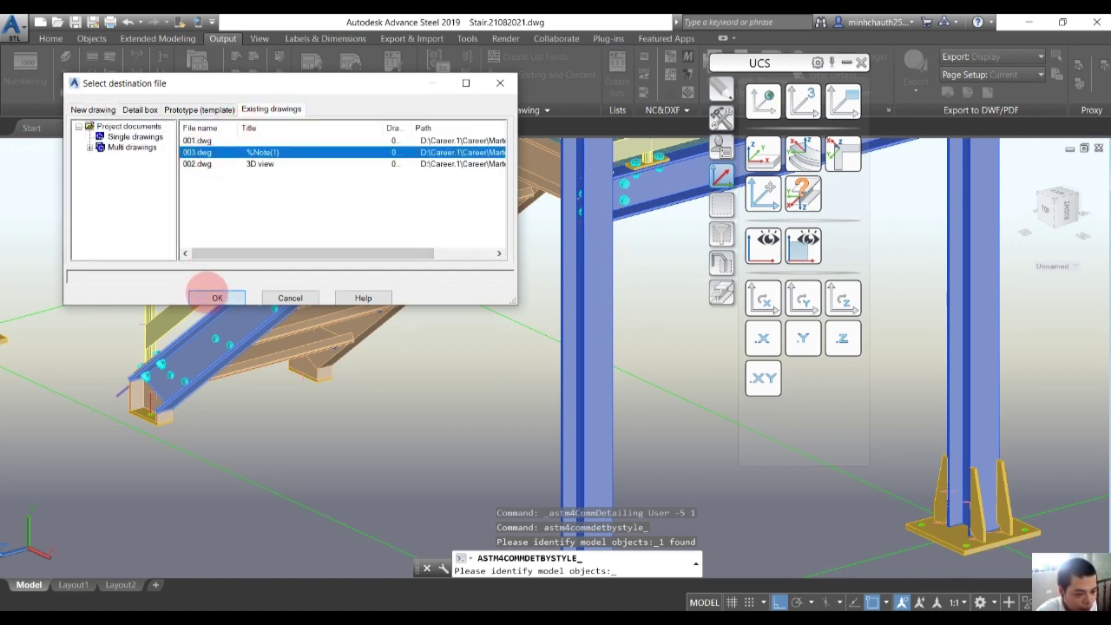
{"action": "left_click", "coordinate": [215, 296]}
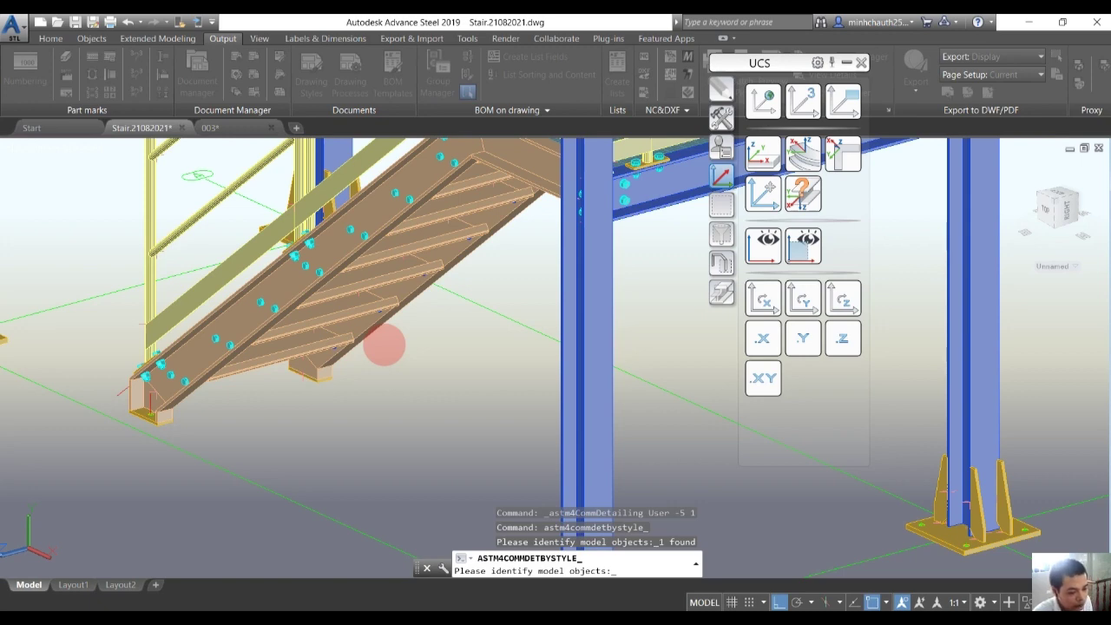
{"action": "key", "text": "Return"}
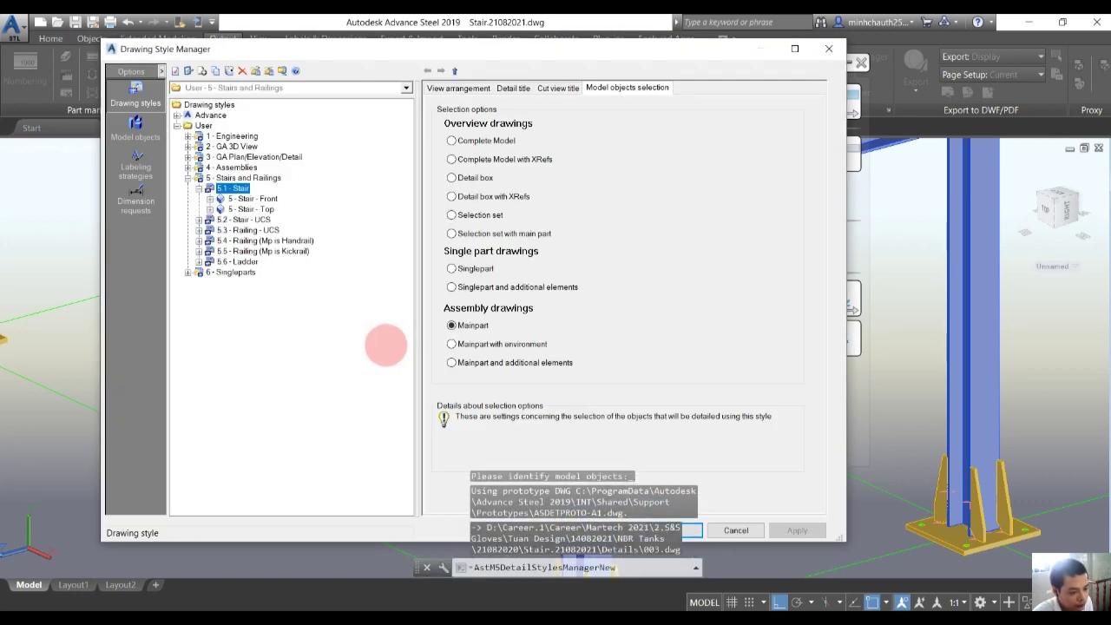
{"action": "left_click", "coordinate": [690, 529]}
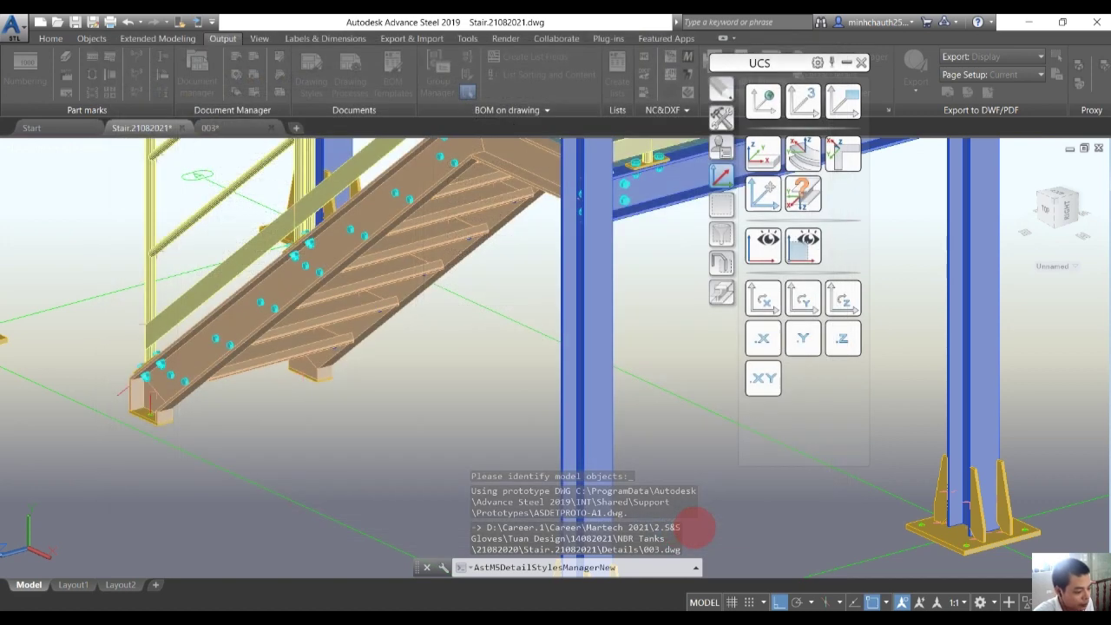
{"action": "left_click", "coordinate": [211, 128]}
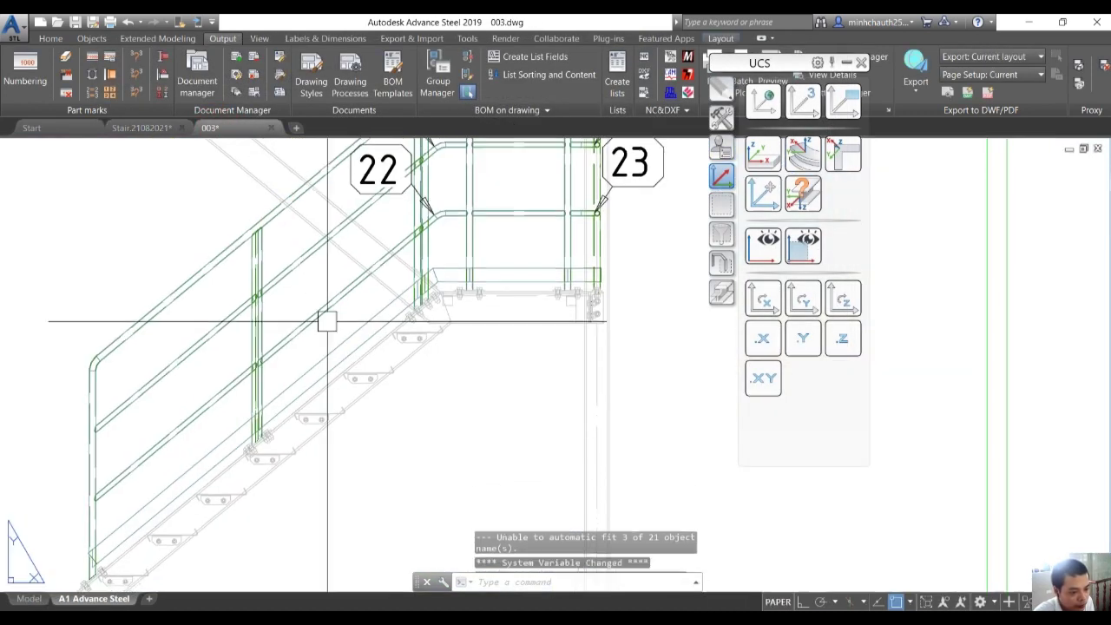
- Move the stair assembly 31 detail up and slightly left so both of its views sit inside the sheet
{"action": "scroll", "coordinate": [322, 318], "scroll_direction": "down", "scroll_amount": 6}
{"action": "scroll", "coordinate": [314, 434], "scroll_direction": "down", "scroll_amount": 3}
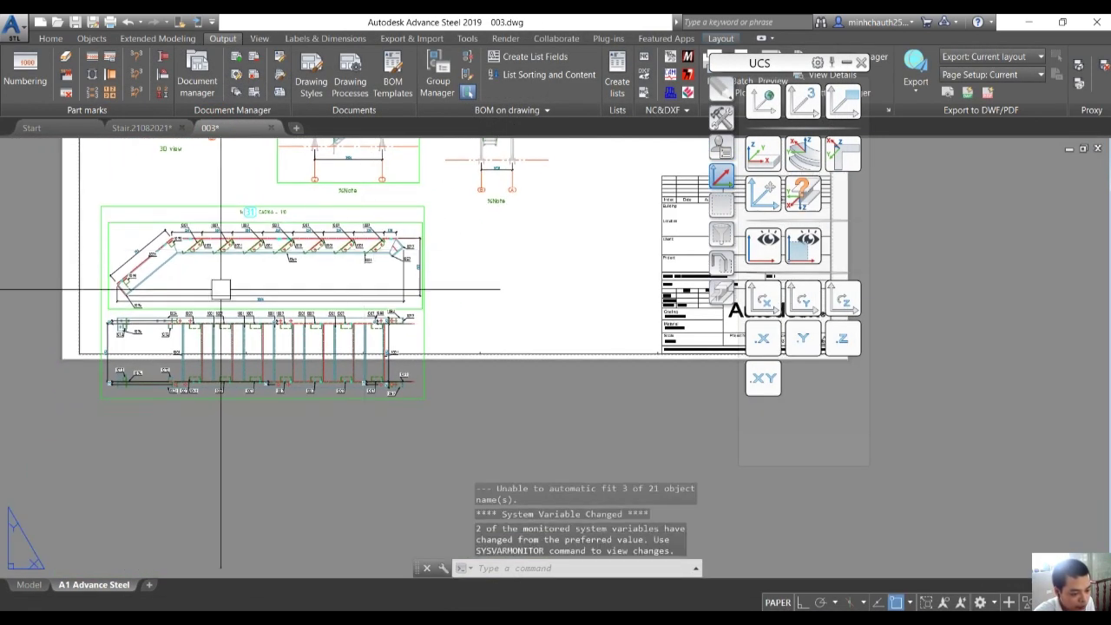
{"action": "scroll", "coordinate": [145, 271], "scroll_direction": "up", "scroll_amount": 5}
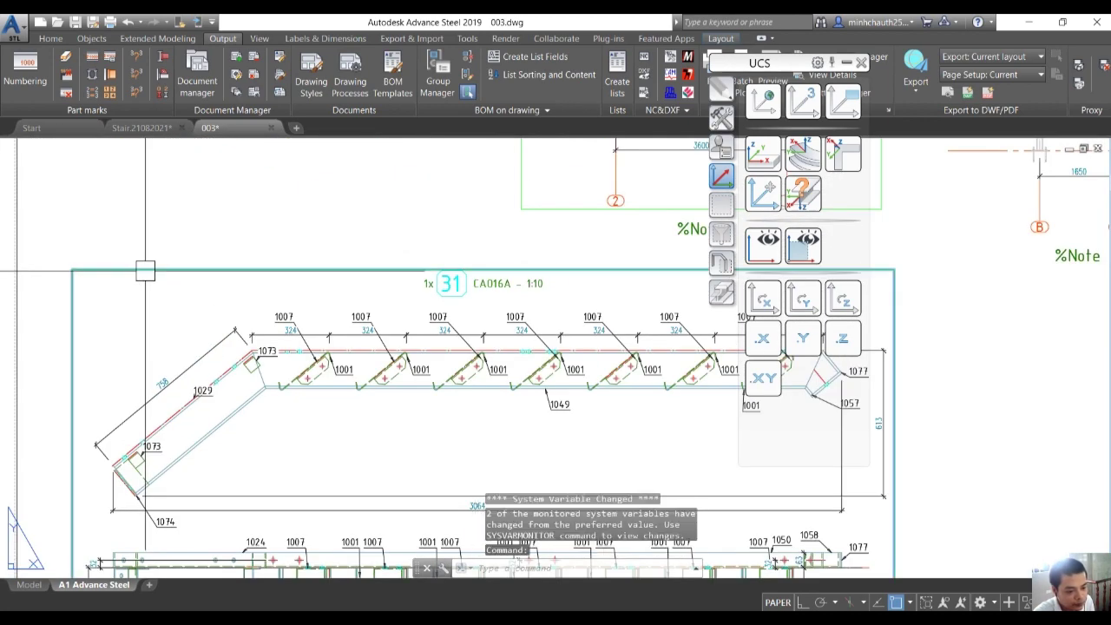
{"action": "scroll", "coordinate": [300, 263], "scroll_direction": "down", "scroll_amount": 5}
{"action": "middle_click_drag", "start_coordinate": [162, 380], "coordinate": [220, 385]}
{"action": "type", "text": "m"}
{"action": "key", "text": "space"}
{"action": "left_click", "coordinate": [107, 425]}
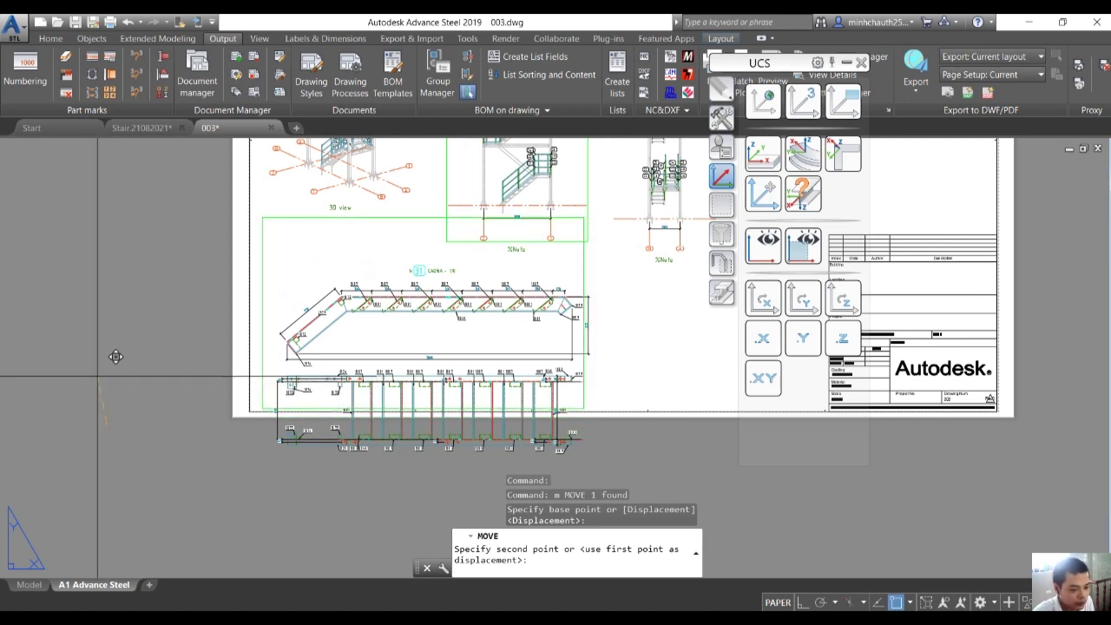
{"action": "left_click", "coordinate": [67, 391]}
- Move the narrow railing elevation horizontally to the right with Ortho on, leaving more space beside the wider elevation
{"action": "scroll", "coordinate": [65, 391], "scroll_direction": "down", "scroll_amount": 2}
{"action": "middle_click_drag", "start_coordinate": [417, 334], "coordinate": [428, 406]}
{"action": "scroll", "coordinate": [469, 353], "scroll_direction": "up", "scroll_amount": 5}
{"action": "left_click", "coordinate": [453, 391]}
{"action": "scroll", "coordinate": [453, 391], "scroll_direction": "down", "scroll_amount": 5}
{"action": "type", "text": "m"}
{"action": "key", "text": "space"}
{"action": "left_click", "coordinate": [604, 362]}
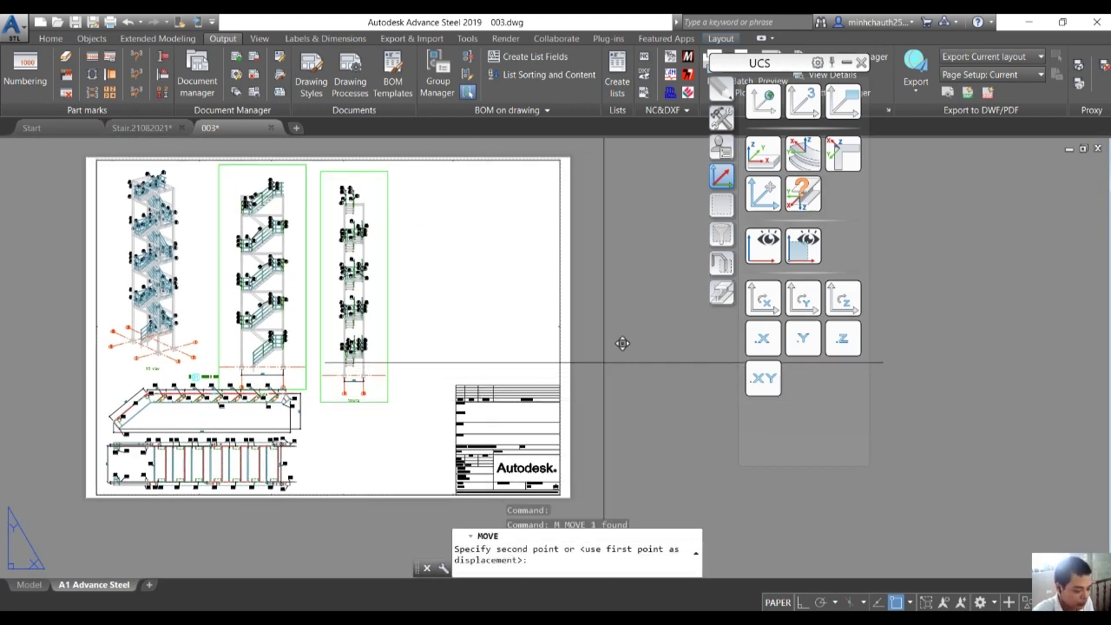
{"action": "key", "text": "F8"}
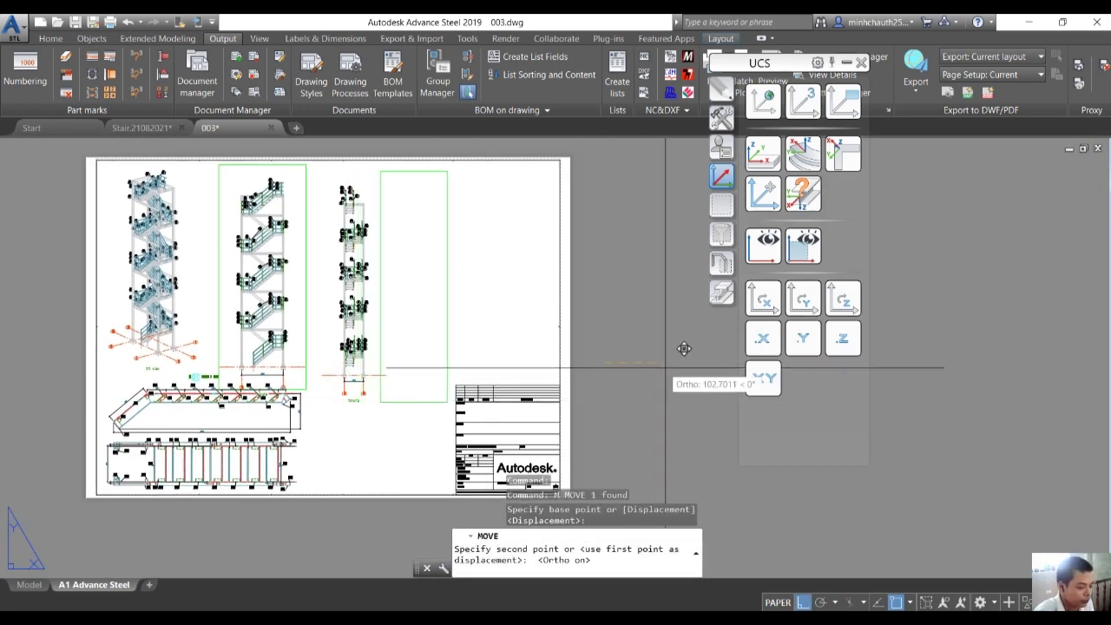
{"action": "left_click", "coordinate": [691, 348]}
{"action": "key", "text": "Escape"}
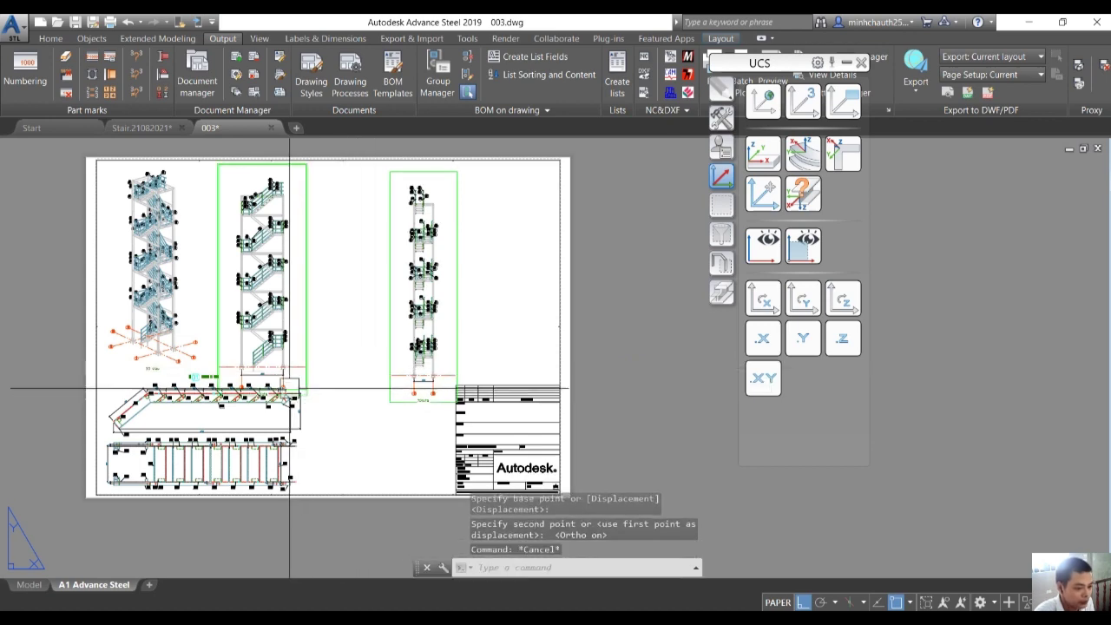
- Move the wider railing elevation horizontally to the right, clear of the stair assembly detail and next to the narrow elevation
{"action": "scroll", "coordinate": [344, 402], "scroll_direction": "up", "scroll_amount": 3}
{"action": "scroll", "coordinate": [344, 402], "scroll_direction": "up", "scroll_amount": 1}
{"action": "left_click", "coordinate": [312, 399]}
{"action": "type", "text": "m"}
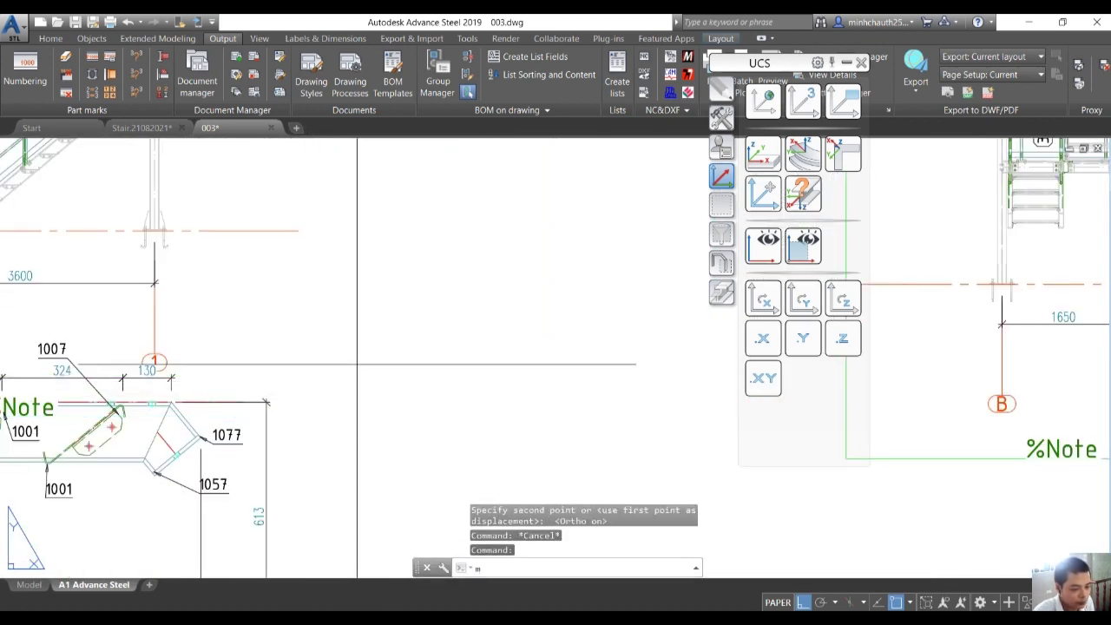
{"action": "key", "text": "space"}
{"action": "scroll", "coordinate": [352, 346], "scroll_direction": "down", "scroll_amount": 4}
{"action": "middle_click_drag", "start_coordinate": [369, 440], "coordinate": [374, 414]}
{"action": "left_click", "coordinate": [287, 461]}
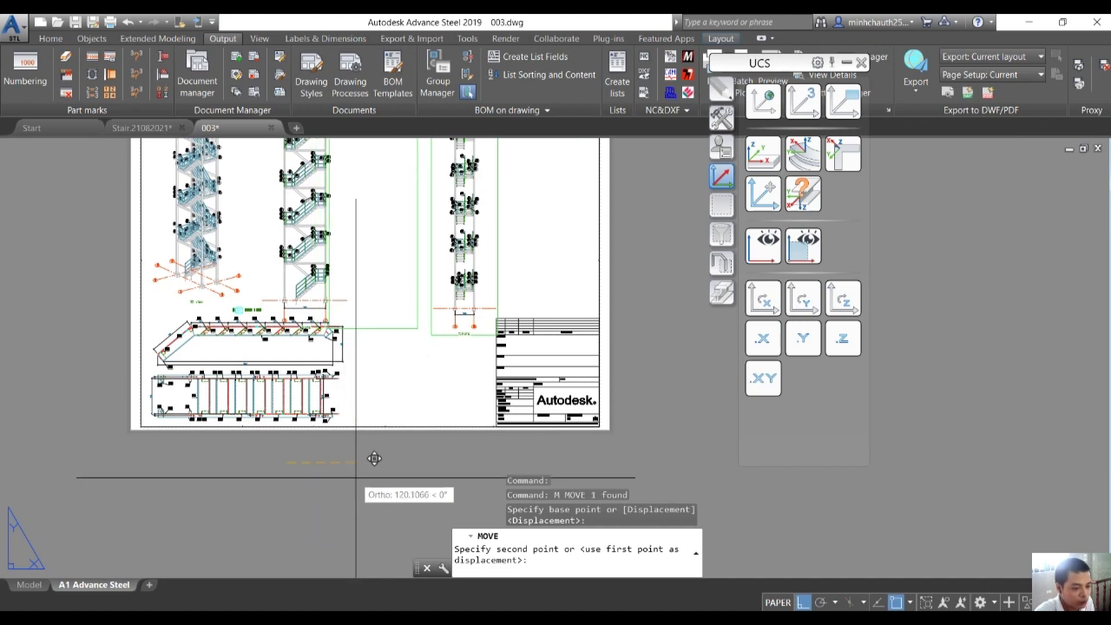
{"action": "key", "text": "Escape"}
{"action": "key", "text": "Escape"}
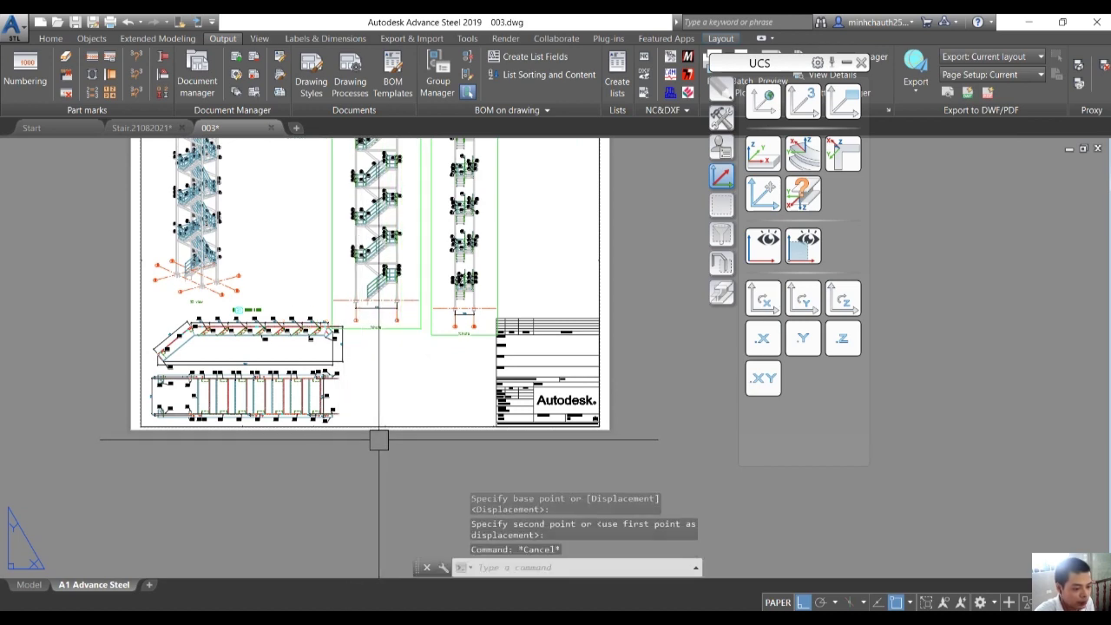
- Examine the part labels and dimensions on the side view of stair assembly 31
{"action": "scroll", "coordinate": [303, 321], "scroll_direction": "up", "scroll_amount": 5}
{"action": "scroll", "coordinate": [308, 314], "scroll_direction": "up", "scroll_amount": 1}
{"action": "middle_click_drag", "start_coordinate": [255, 313], "coordinate": [426, 376]}
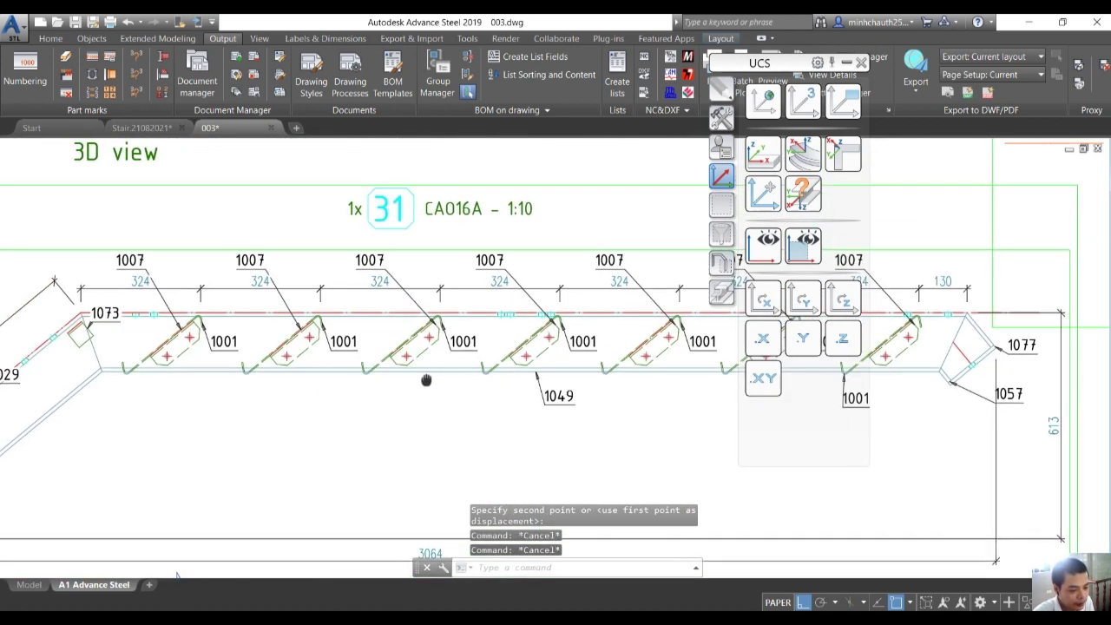
{"action": "middle_click_drag", "start_coordinate": [117, 368], "coordinate": [308, 312]}
{"action": "scroll", "coordinate": [303, 241], "scroll_direction": "up", "scroll_amount": 2}
{"action": "scroll", "coordinate": [303, 241], "scroll_direction": "down", "scroll_amount": 7}
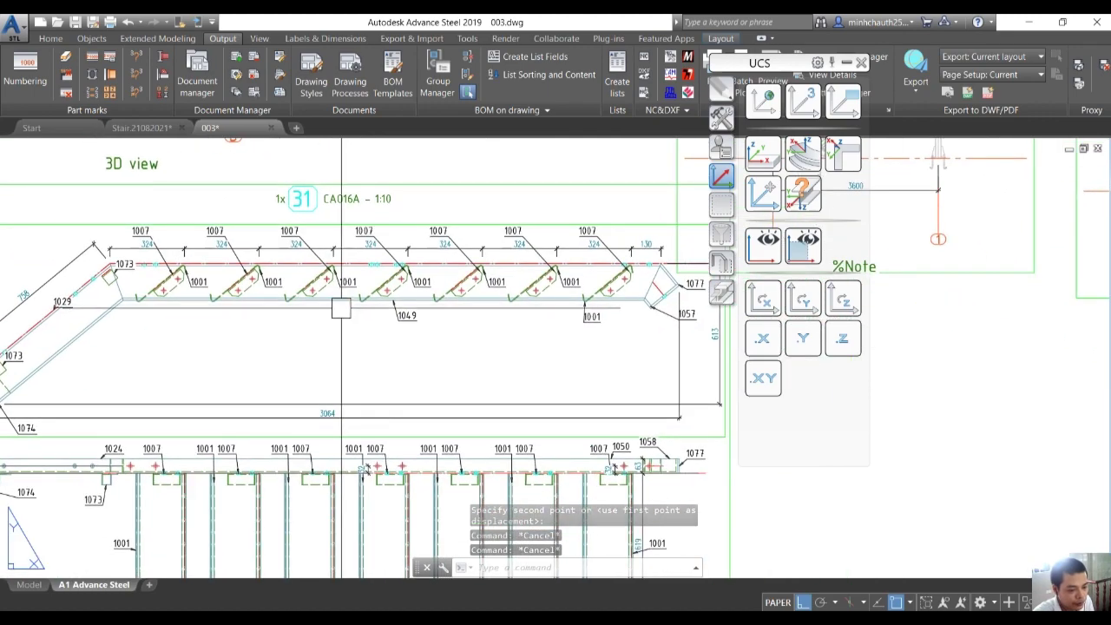
{"action": "scroll", "coordinate": [359, 351], "scroll_direction": "up", "scroll_amount": 6}
{"action": "scroll", "coordinate": [358, 351], "scroll_direction": "down", "scroll_amount": 5}
{"action": "scroll", "coordinate": [315, 286], "scroll_direction": "up", "scroll_amount": 7}
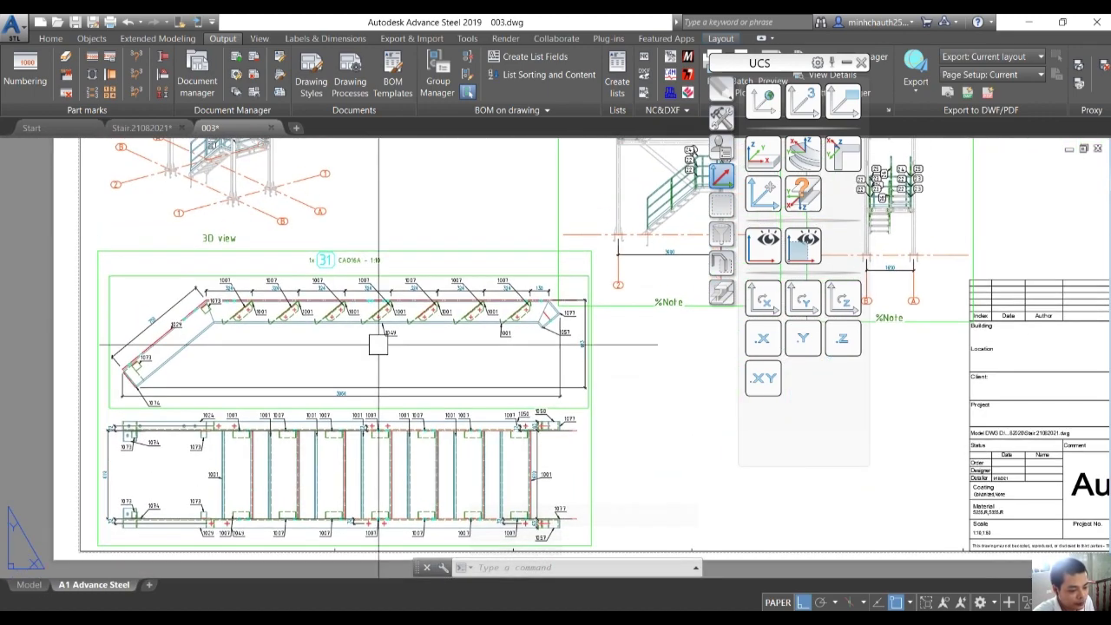
{"action": "scroll", "coordinate": [299, 357], "scroll_direction": "down", "scroll_amount": 4}
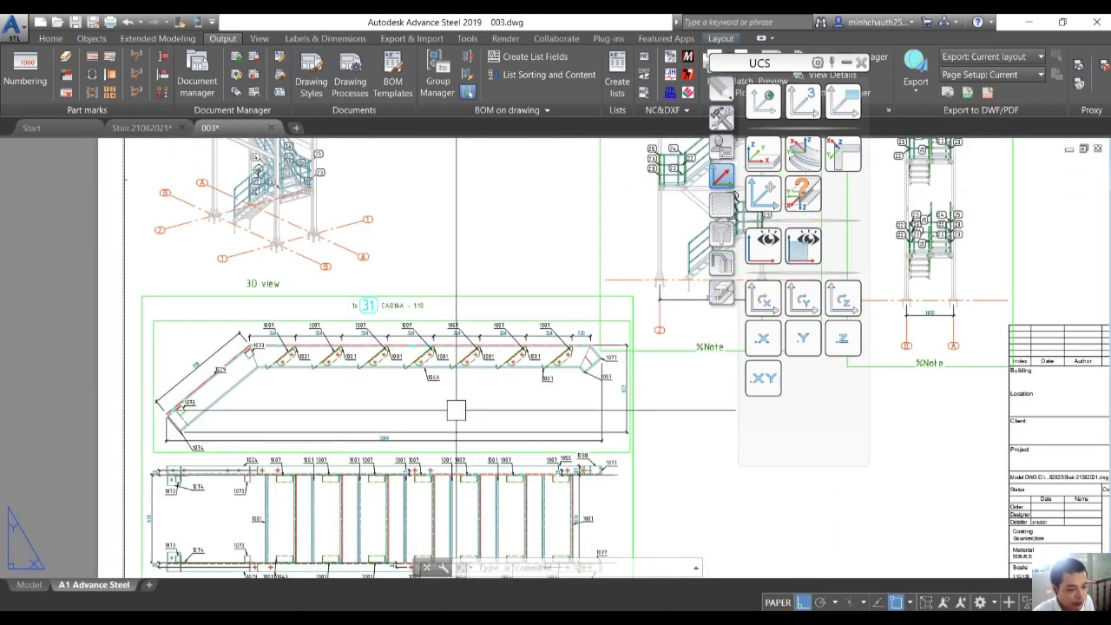
- Review the labelled tower views, and inspect the part labels and dimensions on the plan view of stair assembly 31
{"action": "middle_click_drag", "start_coordinate": [413, 396], "coordinate": [268, 419]}
{"action": "middle_click_drag", "start_coordinate": [370, 300], "coordinate": [391, 497]}
{"action": "middle_click_drag", "start_coordinate": [325, 324], "coordinate": [325, 412]}
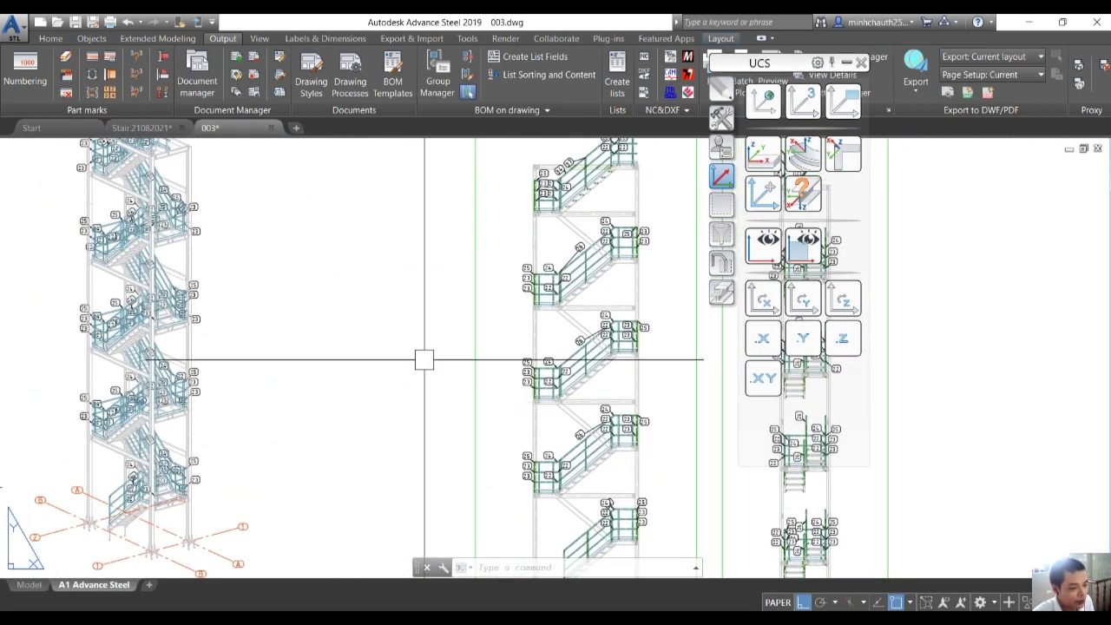
{"action": "scroll", "coordinate": [471, 384], "scroll_direction": "up", "scroll_amount": 3}
{"action": "scroll", "coordinate": [468, 380], "scroll_direction": "down", "scroll_amount": 5}
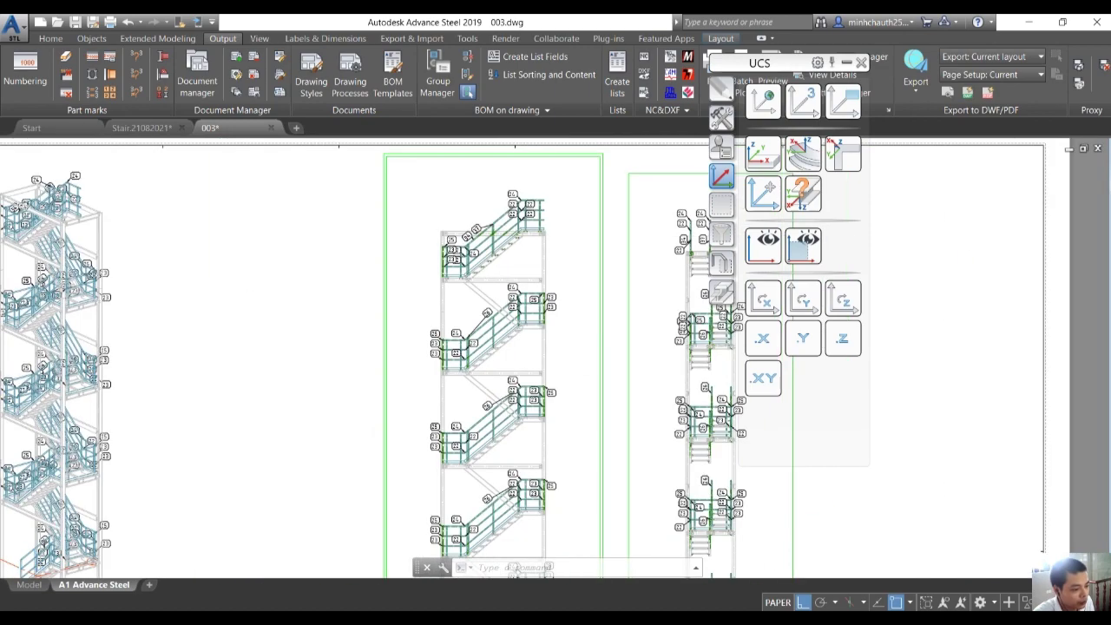
{"action": "middle_click_drag", "start_coordinate": [467, 375], "coordinate": [514, 185]}
{"action": "scroll", "coordinate": [337, 382], "scroll_direction": "up", "scroll_amount": 4}
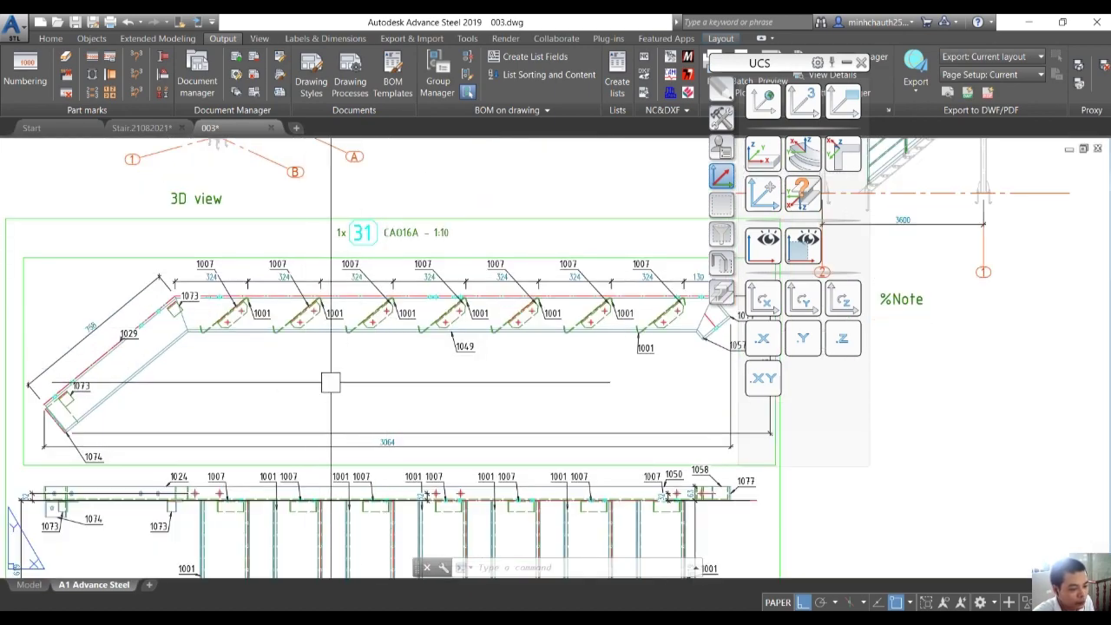
{"action": "scroll", "coordinate": [331, 381], "scroll_direction": "down", "scroll_amount": 2}
{"action": "mouse_move", "coordinate": [337, 440]}
{"action": "middle_mouse_down"}
{"action": "mouse_move", "coordinate": [342, 451]}
{"action": "mouse_move", "coordinate": [311, 340]}
{"action": "middle_mouse_up"}
{"action": "middle_click_drag", "start_coordinate": [304, 409], "coordinate": [340, 350]}
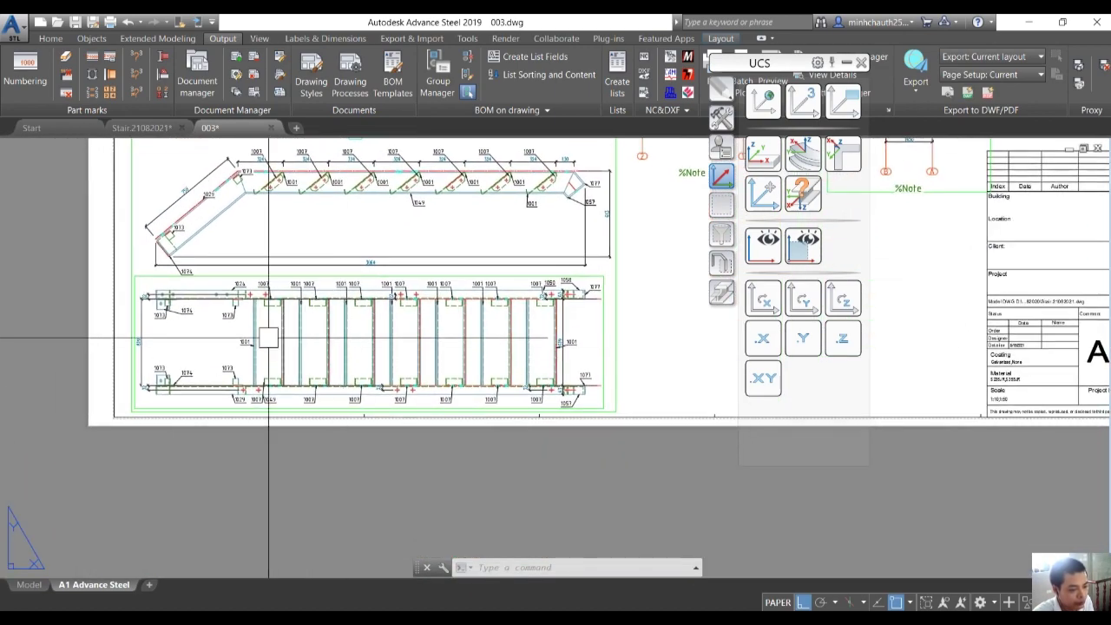
{"action": "scroll", "coordinate": [222, 303], "scroll_direction": "up", "scroll_amount": 4}
{"action": "middle_click_drag", "start_coordinate": [217, 329], "coordinate": [310, 422]}
{"action": "scroll", "coordinate": [312, 417], "scroll_direction": "down", "scroll_amount": 5}
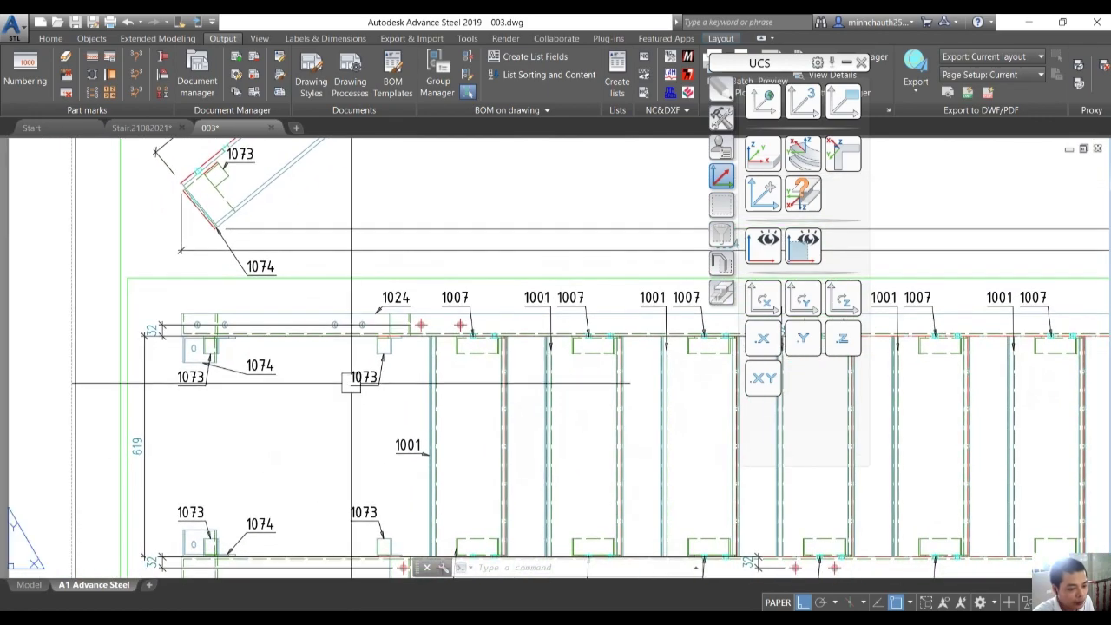